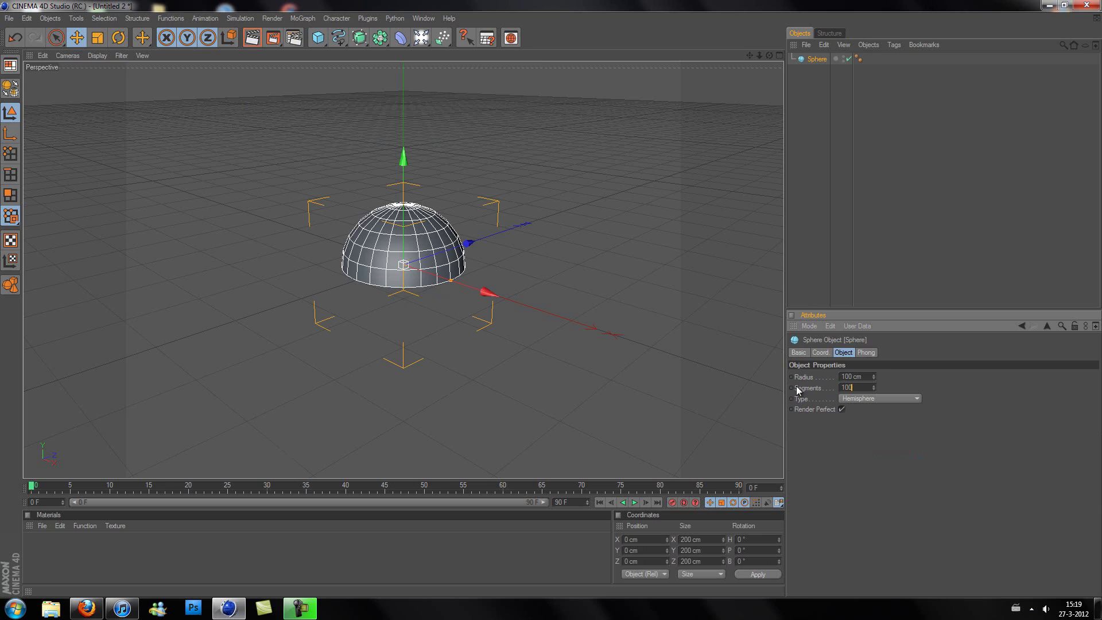
Set the hemisphere's segments to 100 and convert it to an editable polygon object in polygon mode
key("Return")
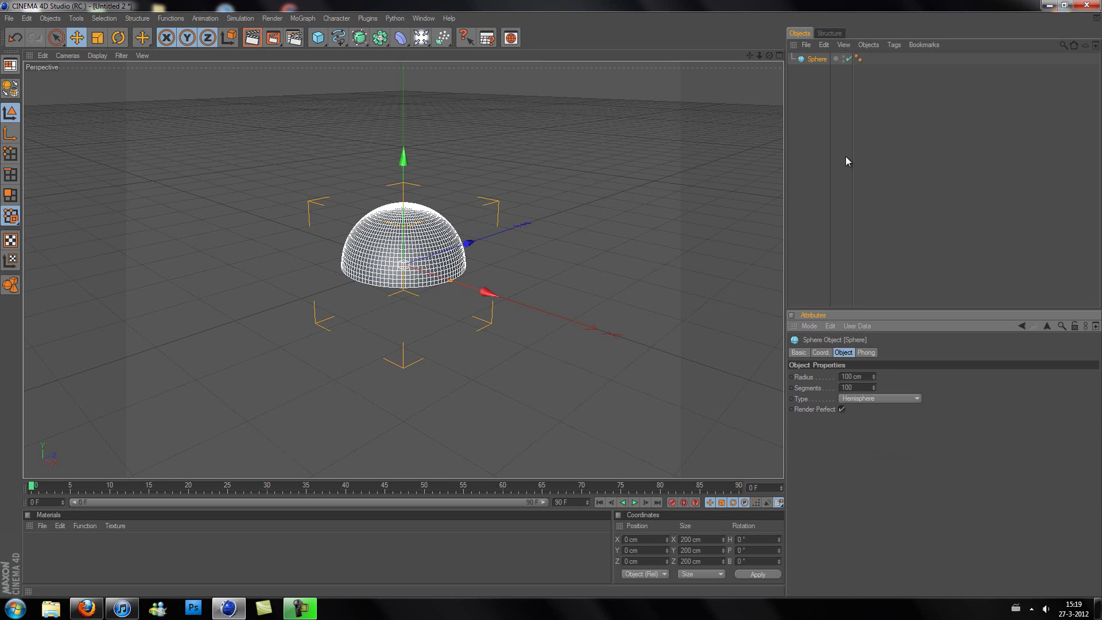
left_click(814, 61)
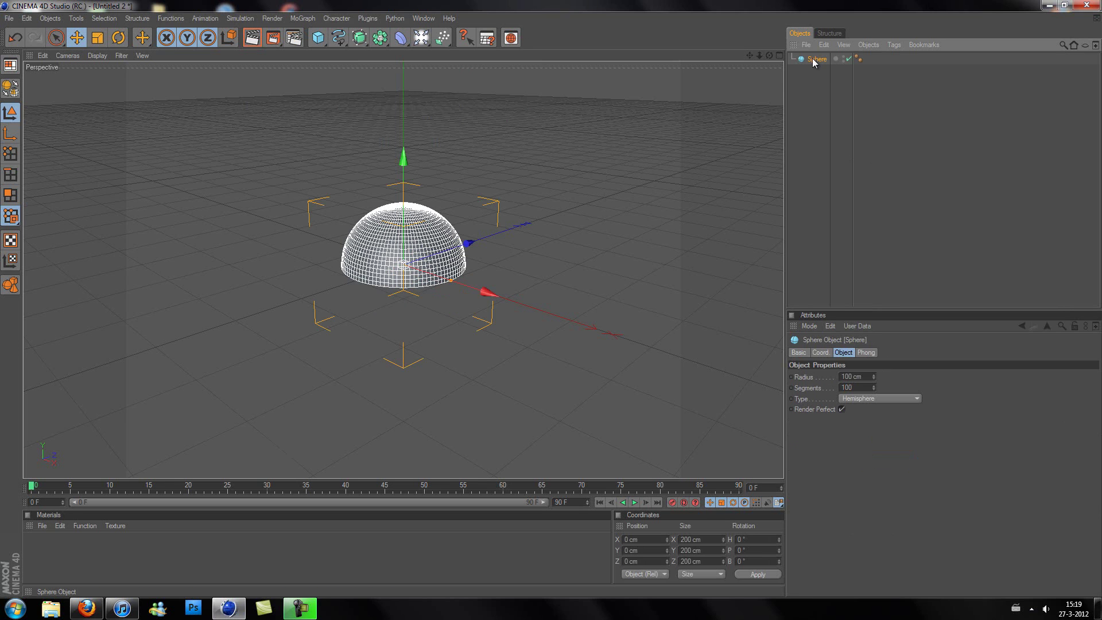
left_click(11, 195)
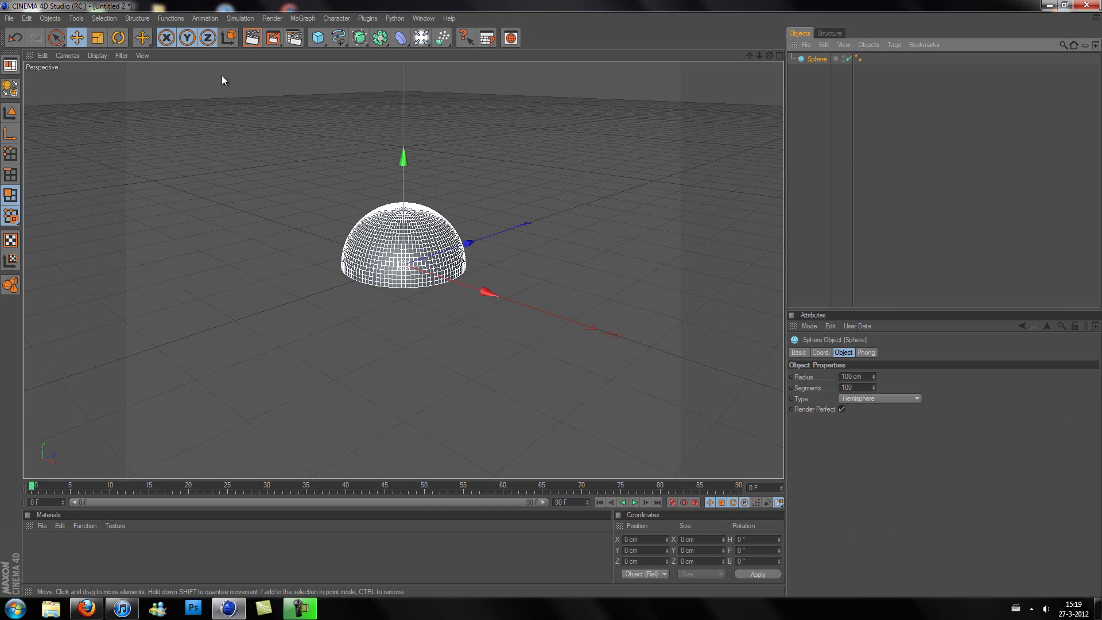
key("c")
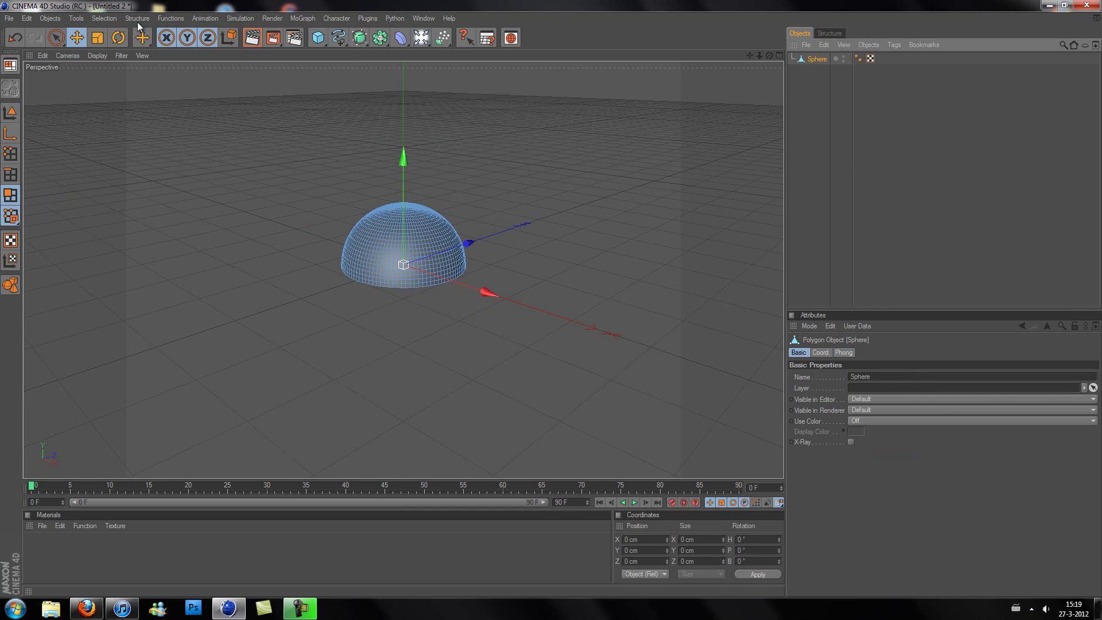
Loop-select the lowest ring of polygons around the hemisphere's open rim and delete it
left_click(104, 18)
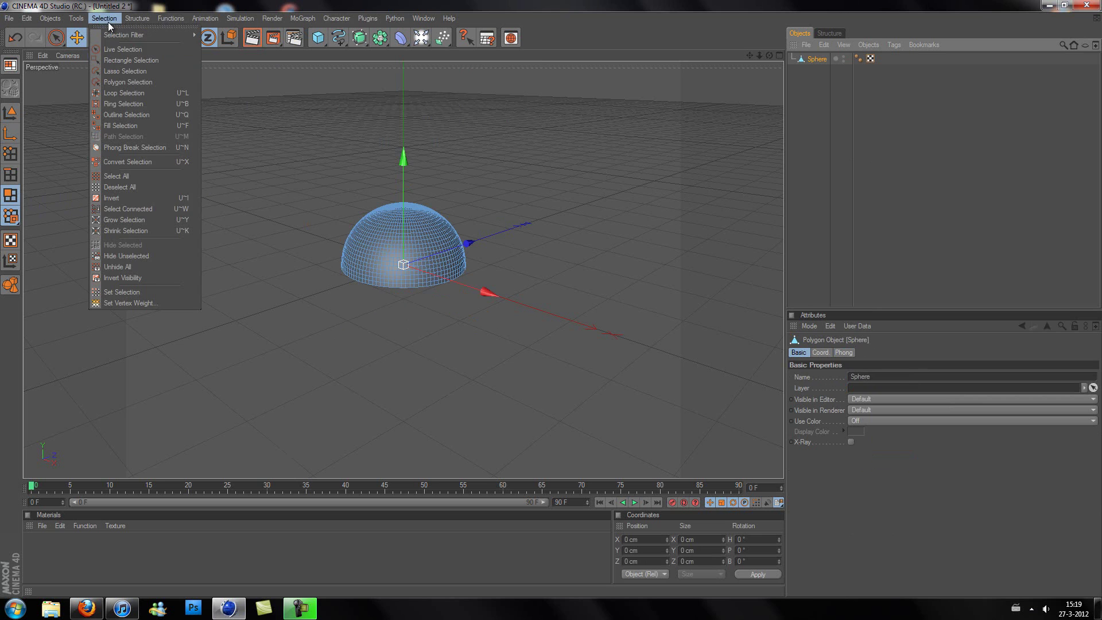
left_click(137, 93)
left_click(387, 286)
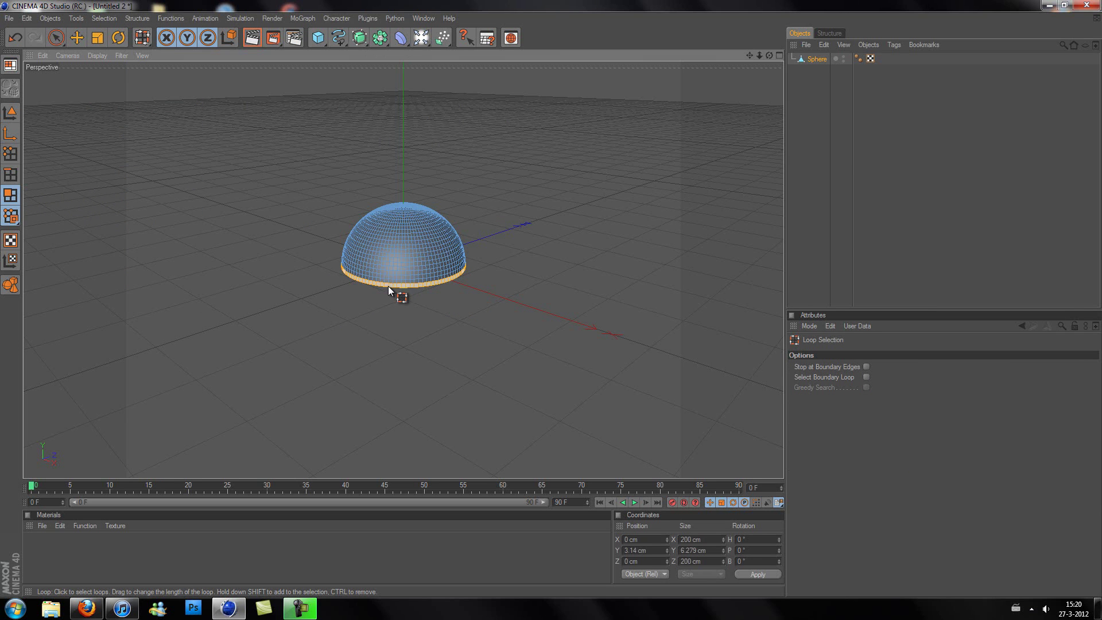
key("Delete")
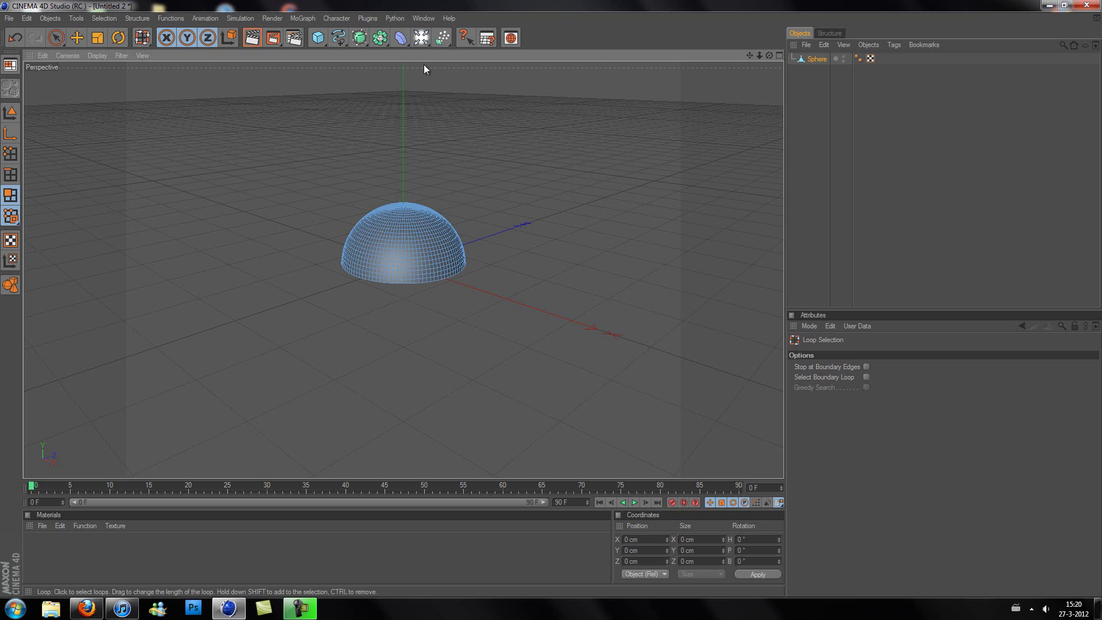
Add a cylinder with a radius of 25 cm and a height of 100 cm
left_click(318, 37)
left_click(525, 50)
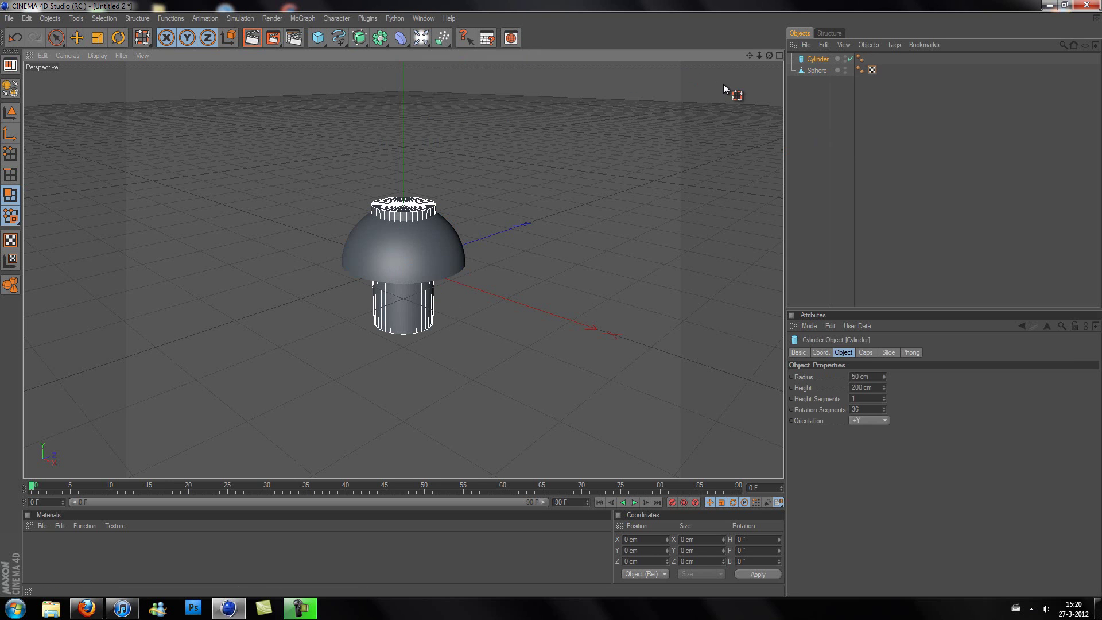
double_click(859, 377)
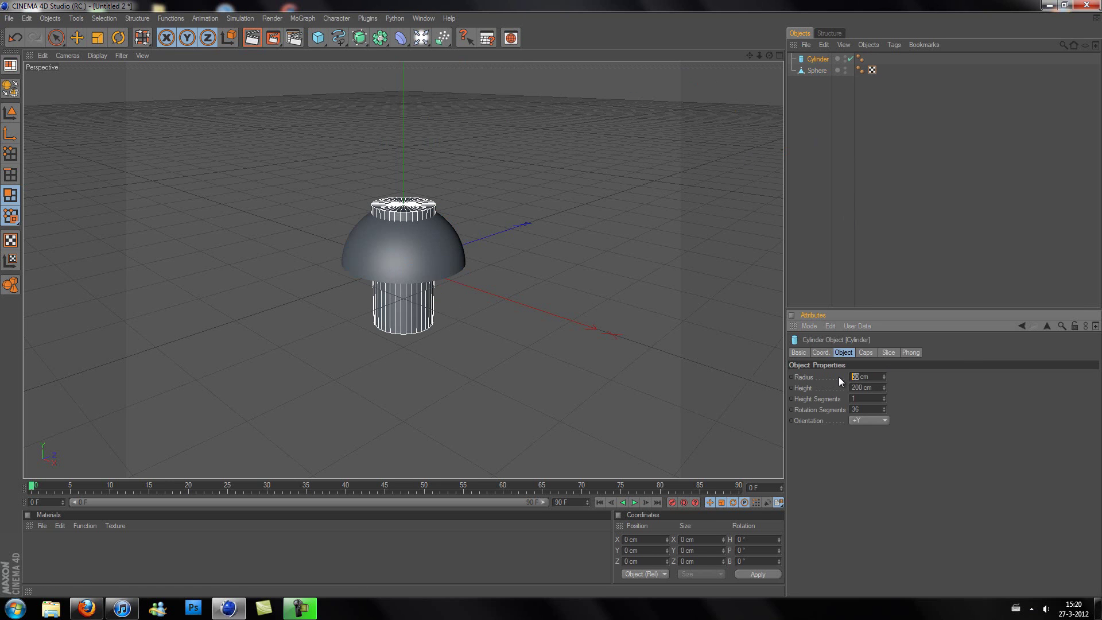
type("25")
key("Tab")
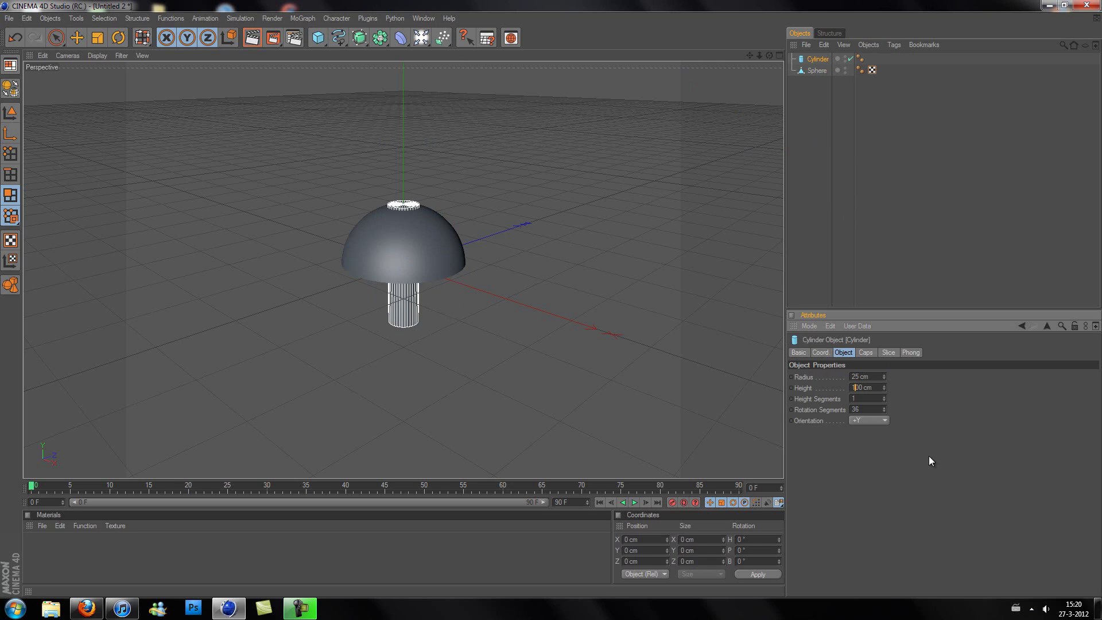
key("Return")
left_click(118, 38)
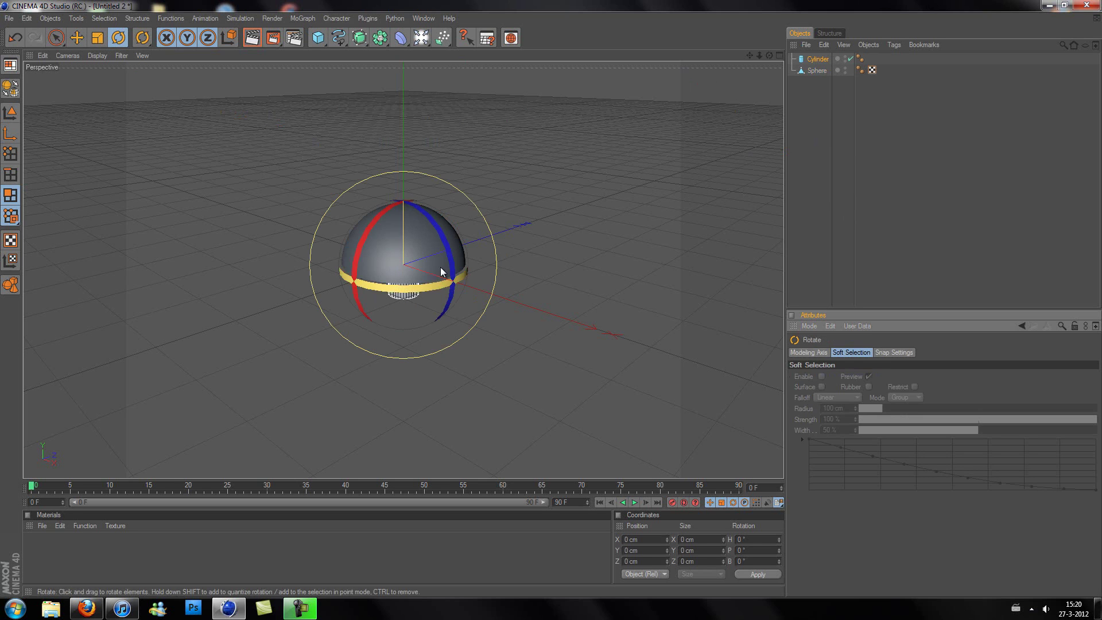
left_click_drag(367, 227, 366, 346)
key("ctrl+z")
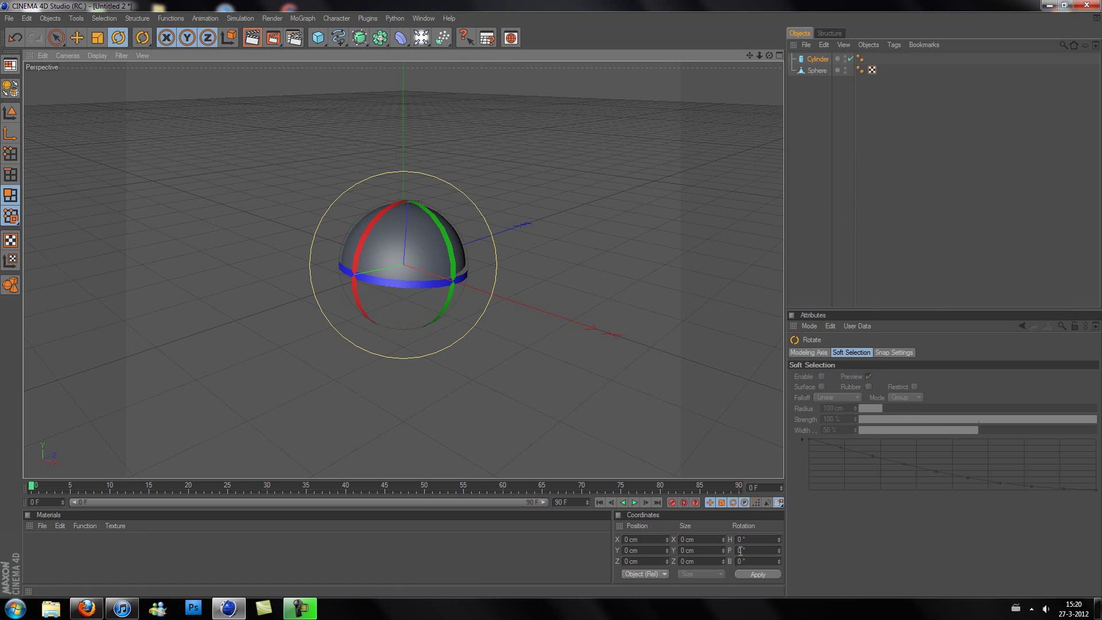
key("ctrl+z")
Rotate the cylinder object to a pitch of 90° and move it through the hemisphere's rim to Z about -104 cm
left_click(10, 113)
left_click_drag(378, 227, 338, 319)
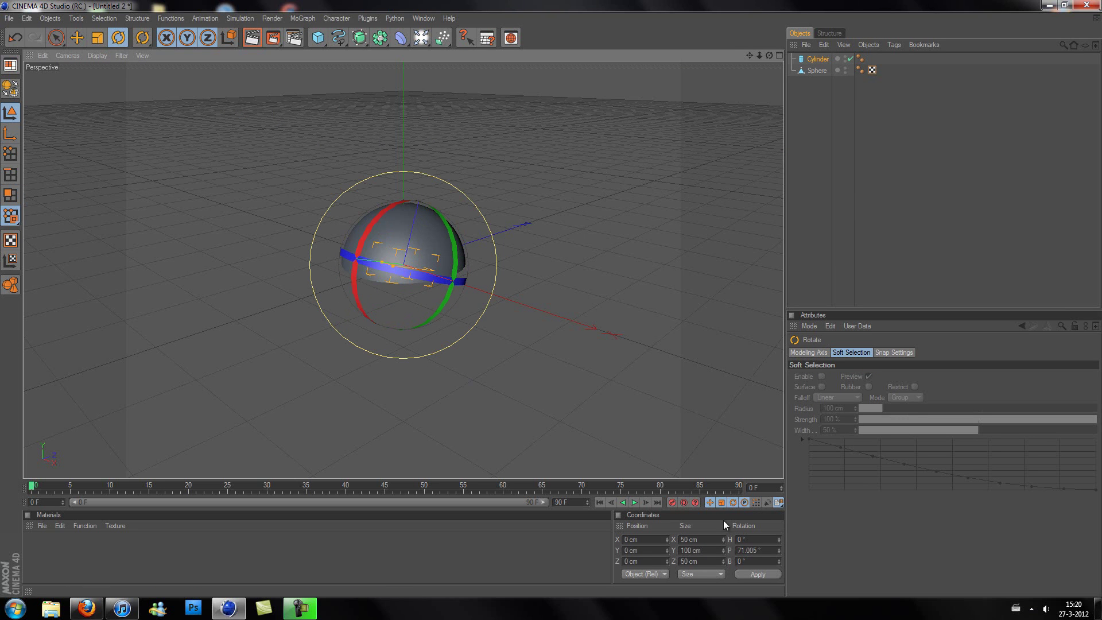
left_click(757, 552)
type("90")
key("Return")
left_click(76, 37)
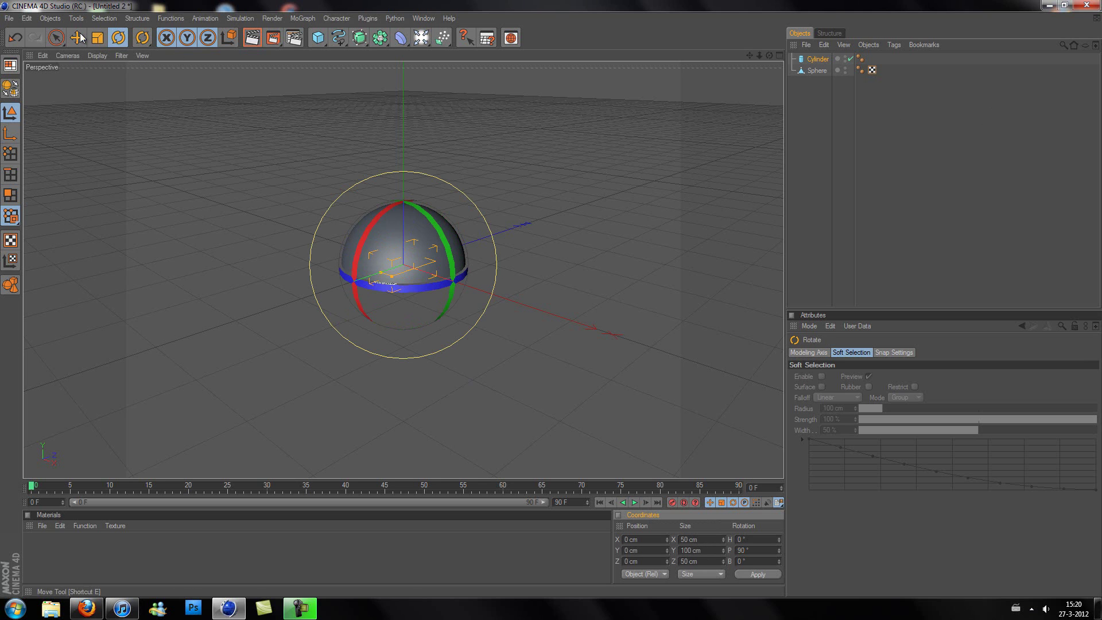
left_click_drag(321, 296, 550, 300)
Add a Boole object and place the hemisphere and the cylinder inside it, hemisphere first, to cut the cylinder out
left_click(380, 39)
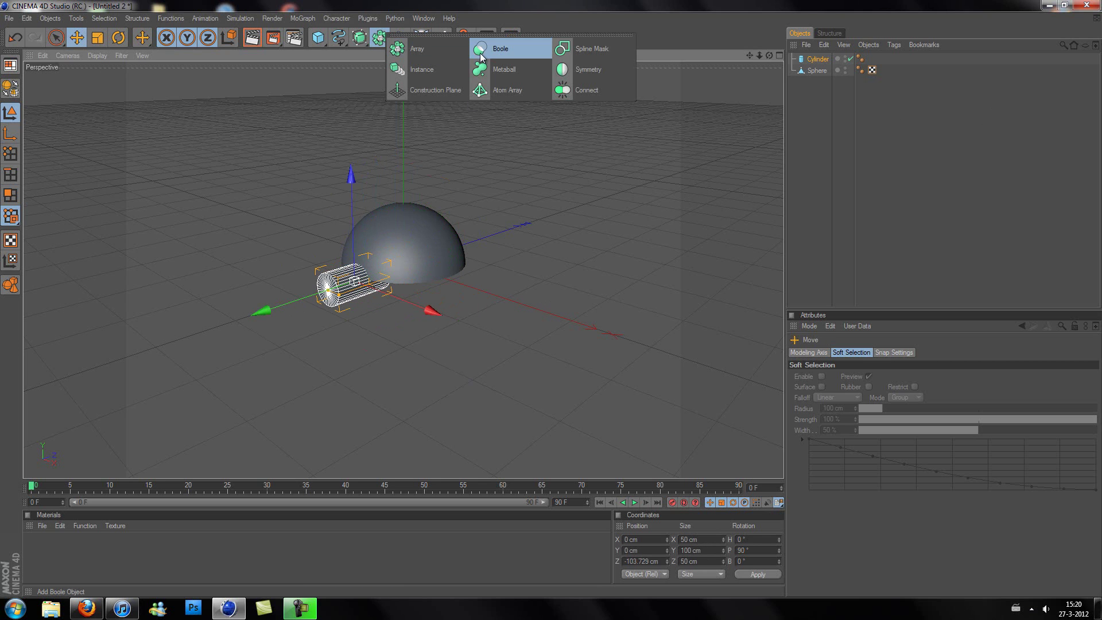
left_click(499, 49)
left_click(818, 104)
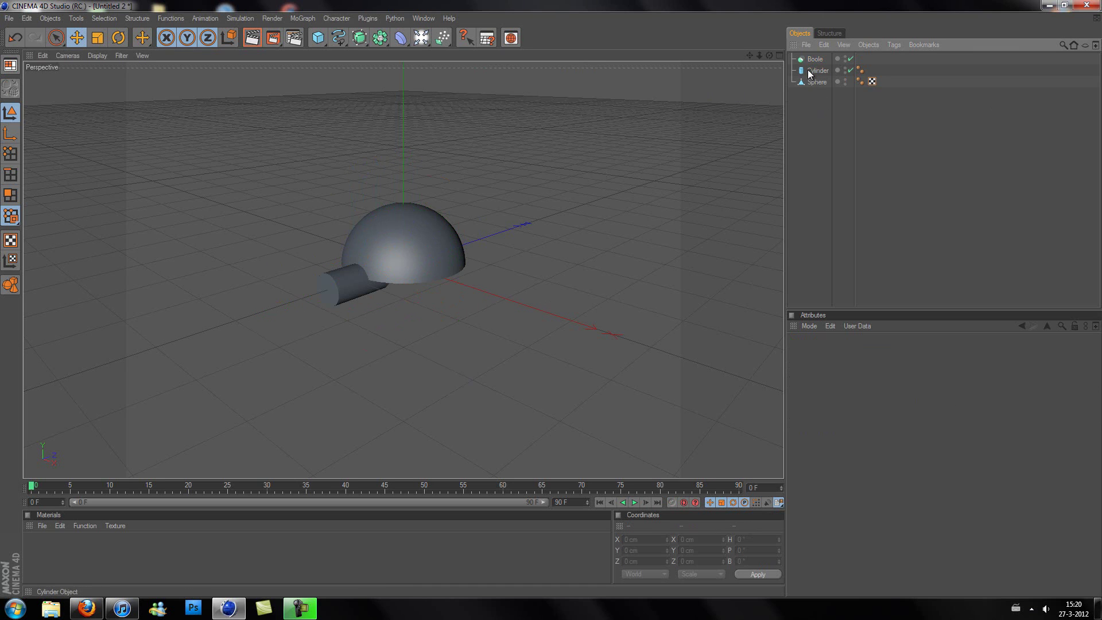
left_click(810, 81)
left_click(815, 70, "ctrl")
left_click_drag(815, 70, 820, 64)
left_click(818, 91)
left_click(825, 111)
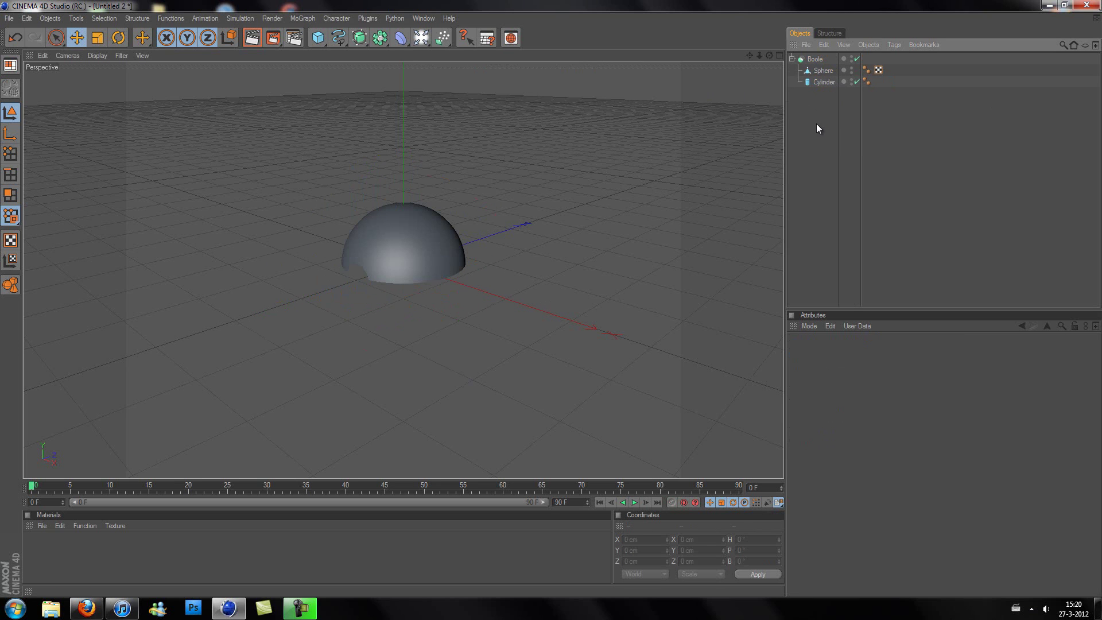
Convert the Boole object to editable geometry
left_click(810, 60)
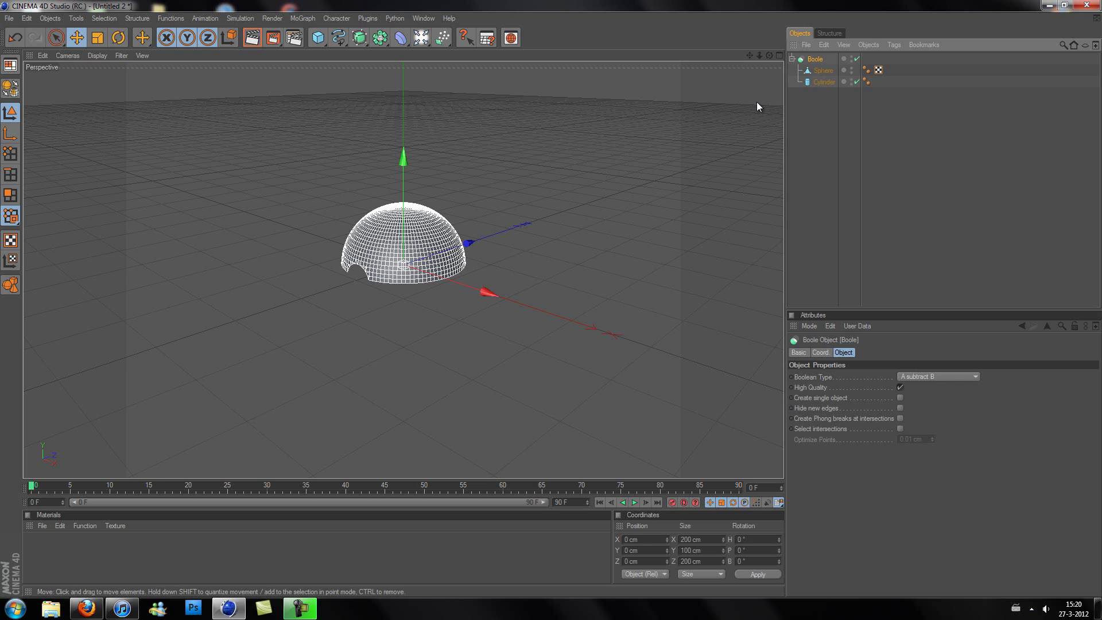
left_click(803, 121)
left_click(812, 59)
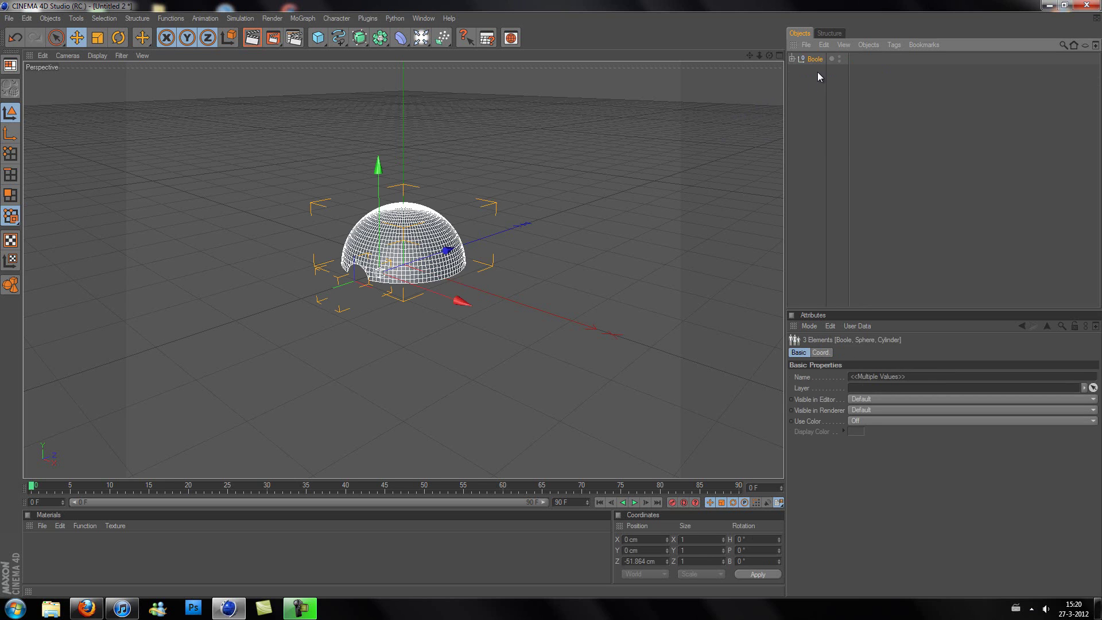
left_click(817, 72)
Select the Boole group with its children and extrude all its polygons with a 2 cm offset
left_click(813, 59)
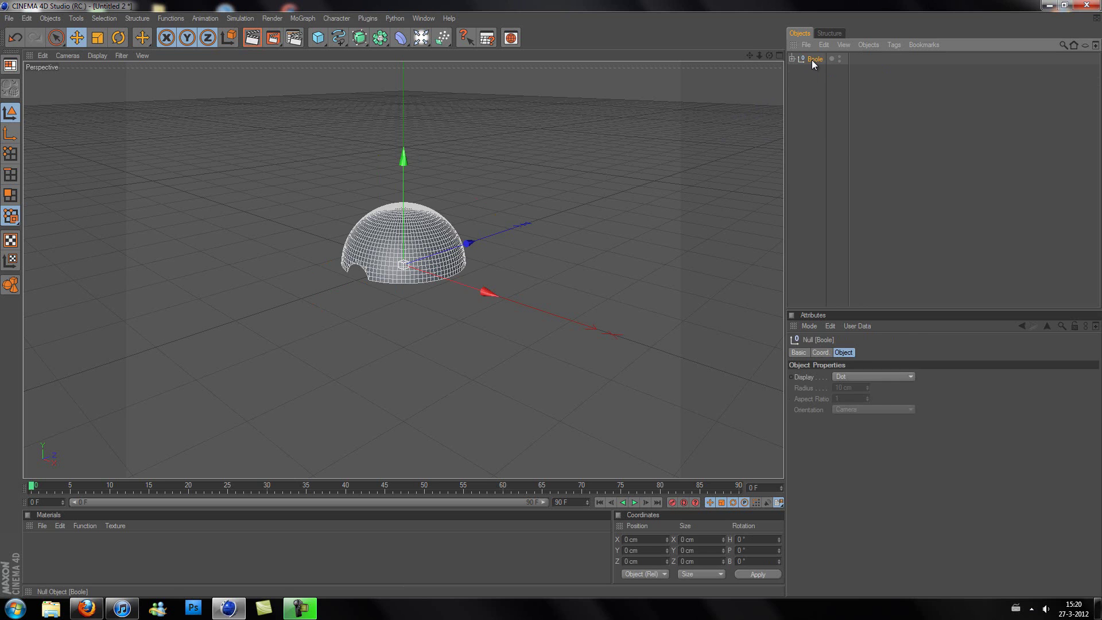
middle_click(812, 60)
left_click(10, 198)
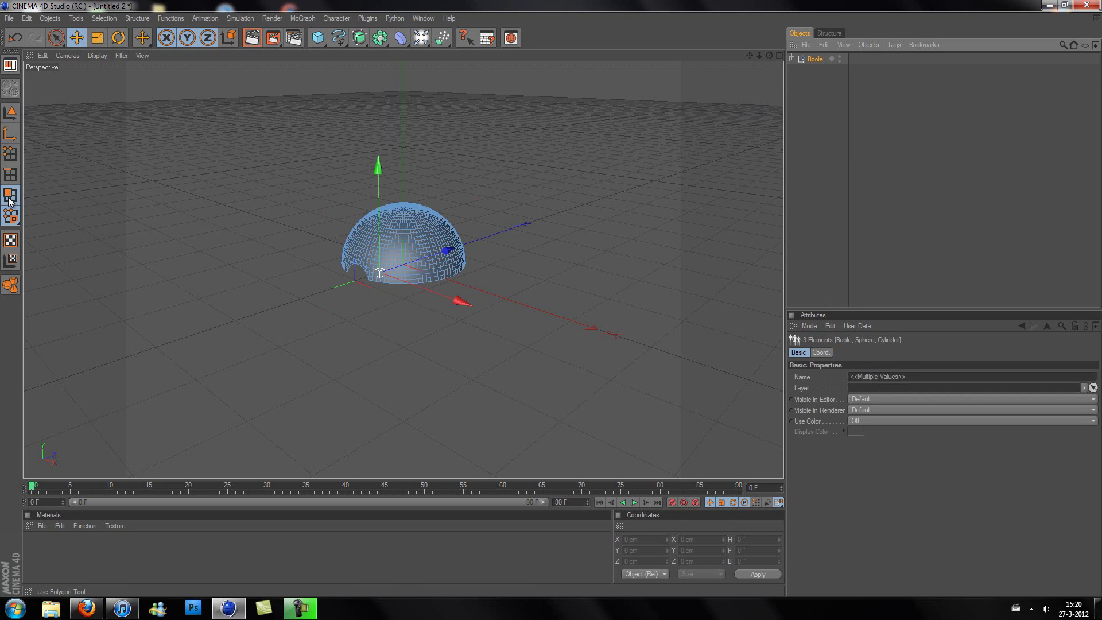
right_click(388, 242)
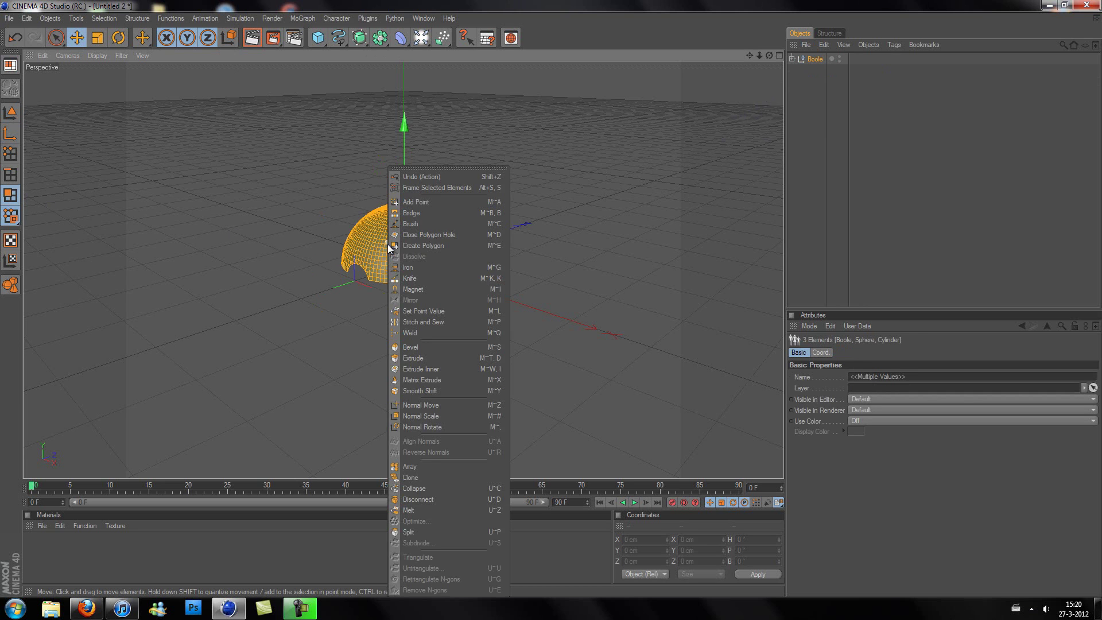
left_click(434, 360)
double_click(852, 388)
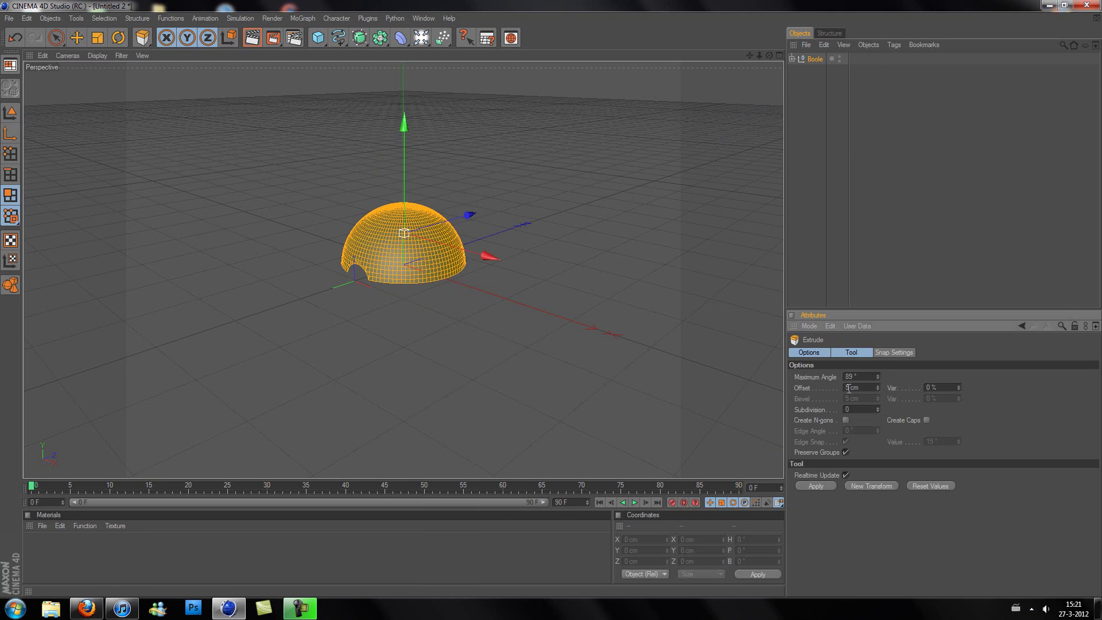
left_click(829, 487)
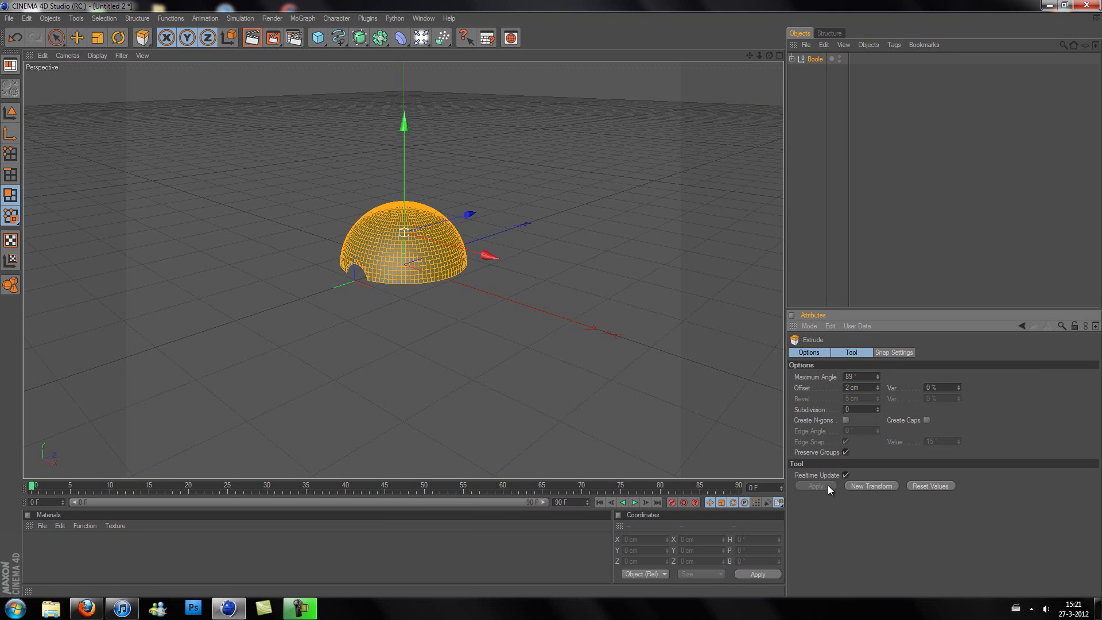
Deselect the Boole group and add a new standard sphere at the scene's centre
left_click(812, 182)
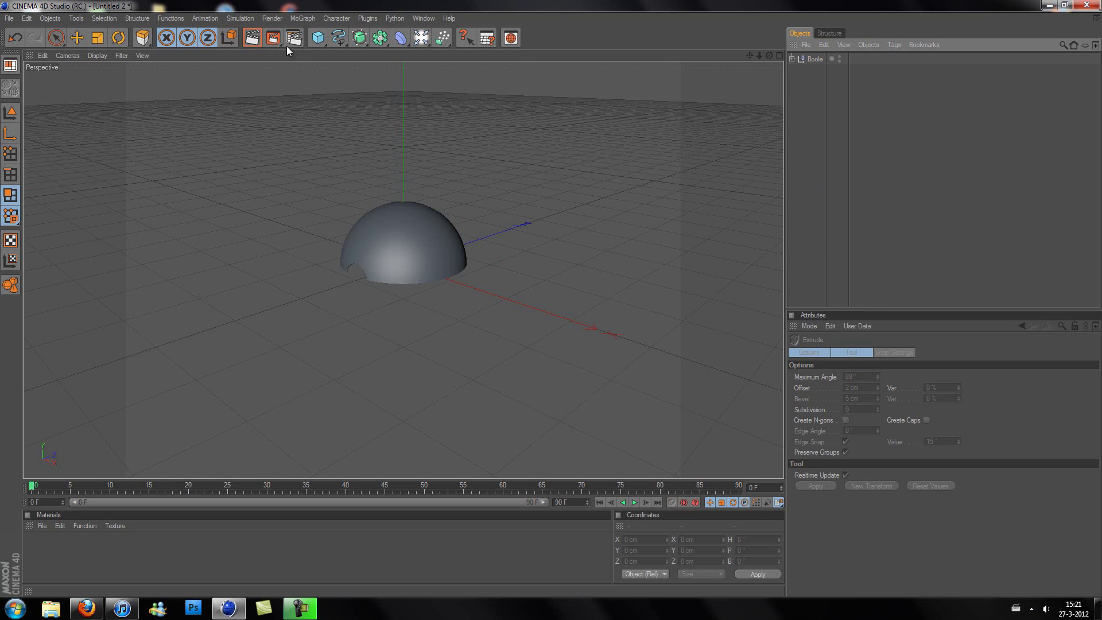
left_click(318, 38)
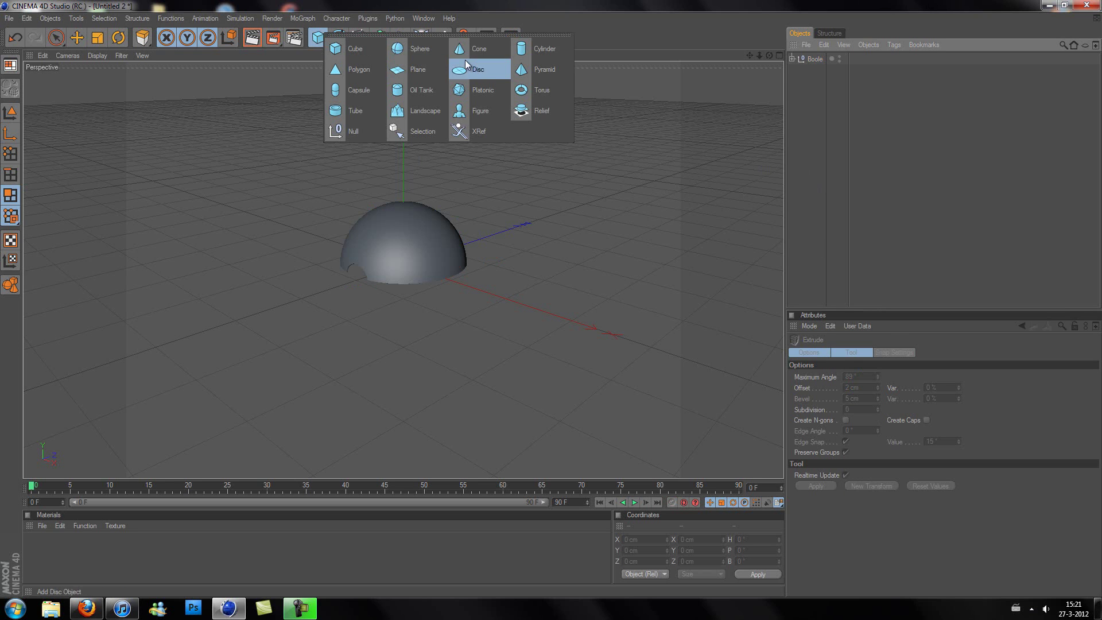
left_click(431, 50)
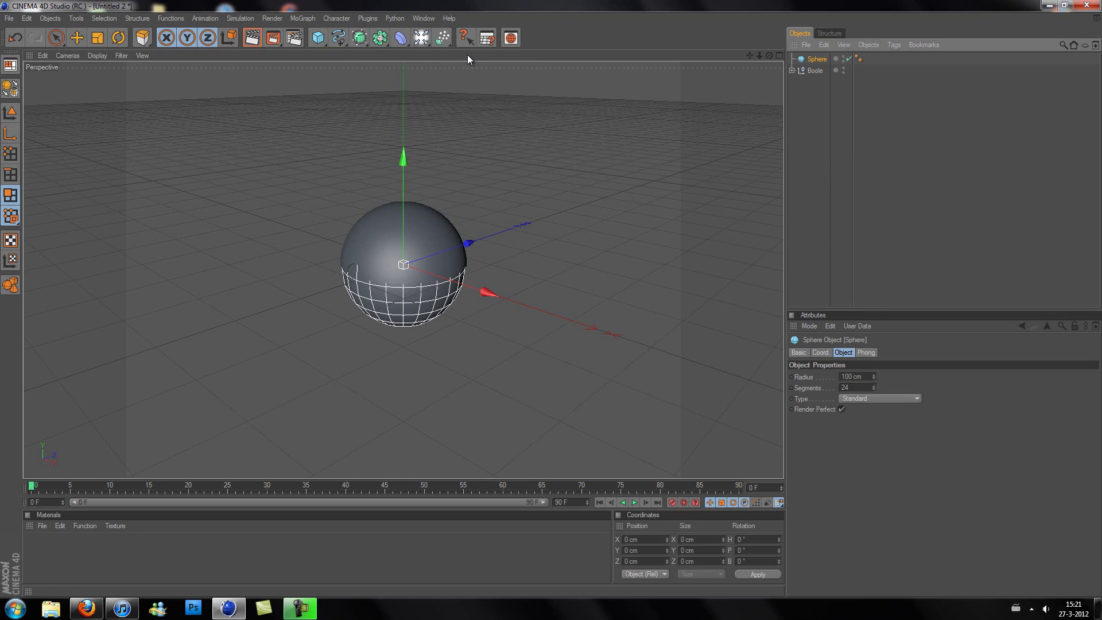
Duplicate the Boole half-shell and rotate the copy to a bank of 180° to form the lower half
left_click(815, 71)
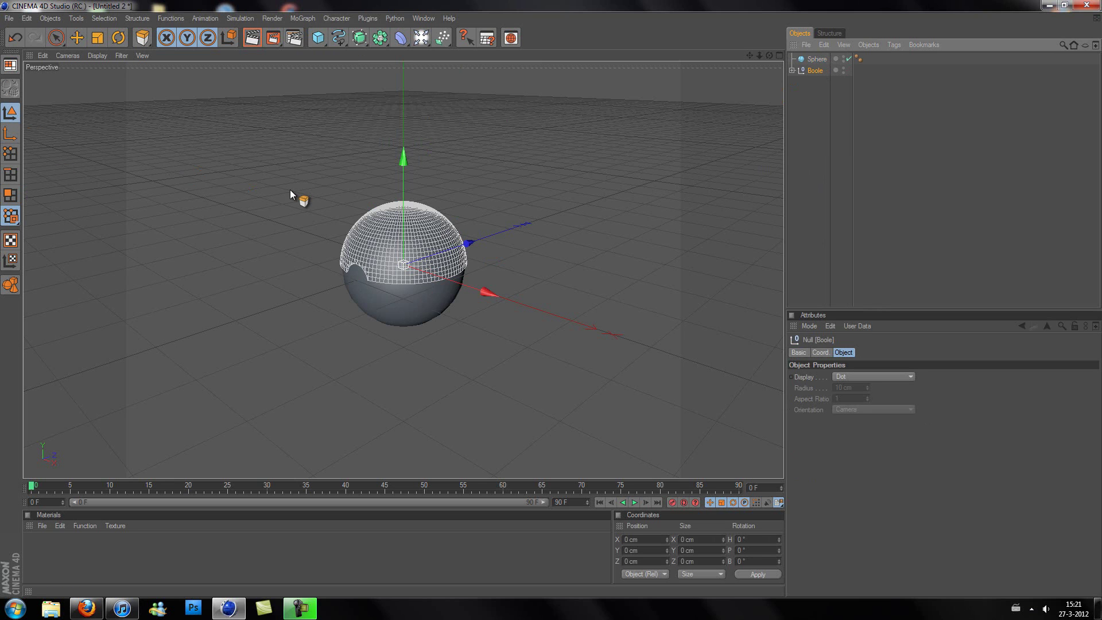
key("ctrl+c")
key("ctrl+v")
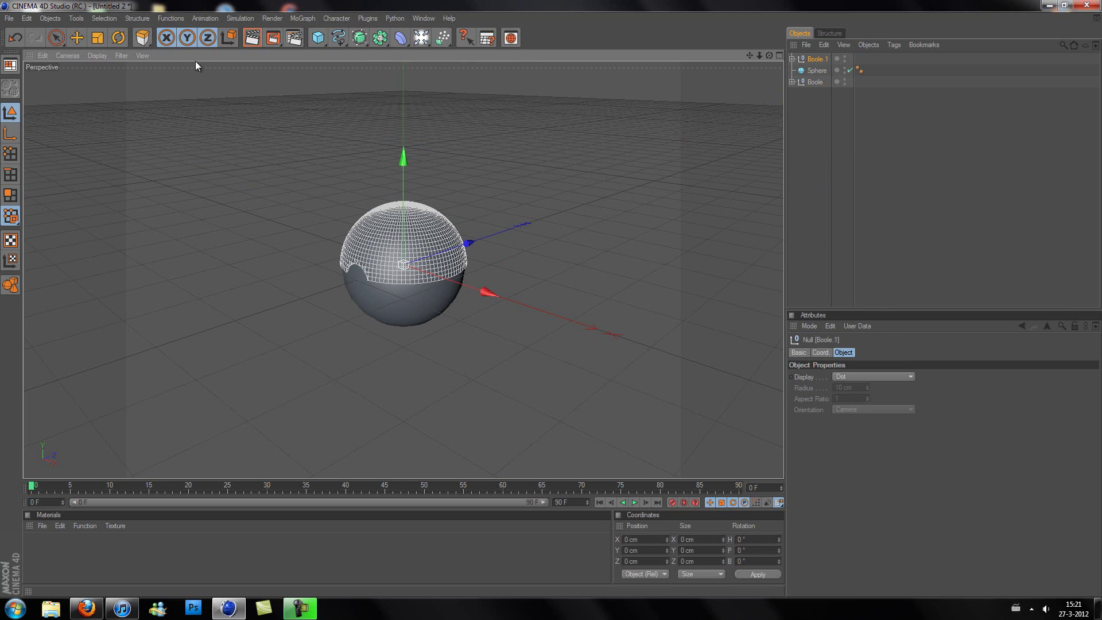
left_click(118, 38)
left_click_drag(439, 247, 312, 344)
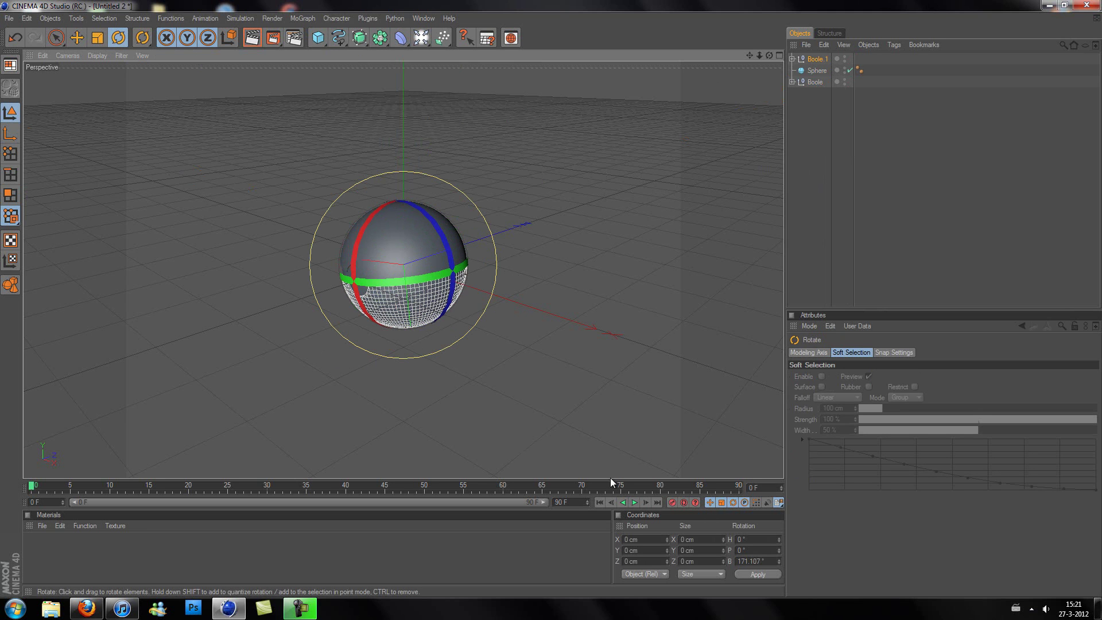
left_click_drag(736, 563, 768, 561)
type("180")
key("Return")
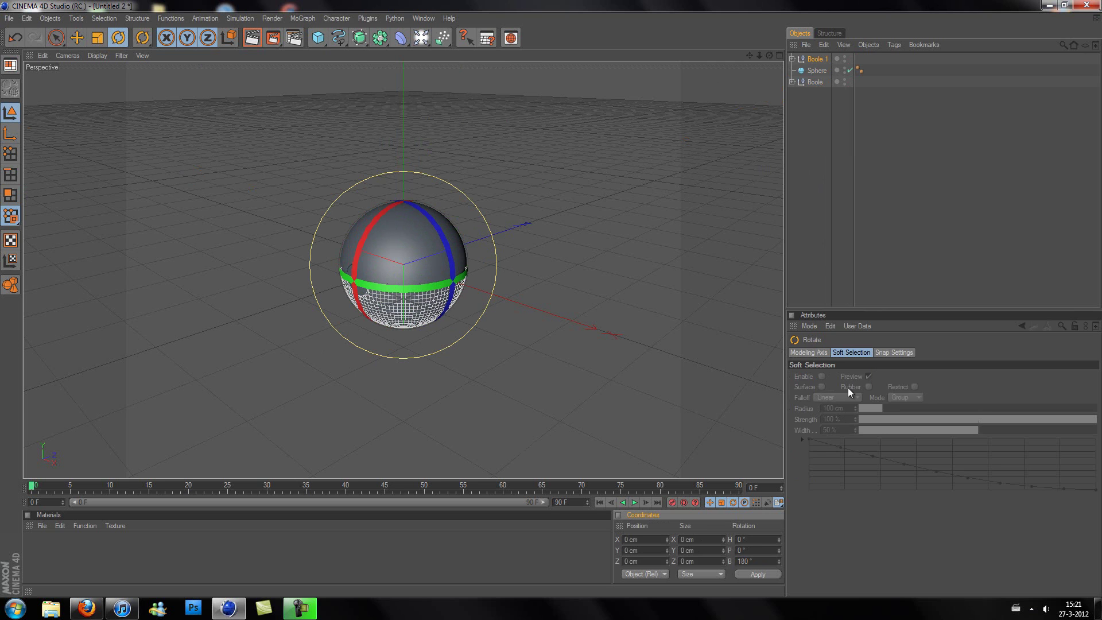
left_click(802, 236)
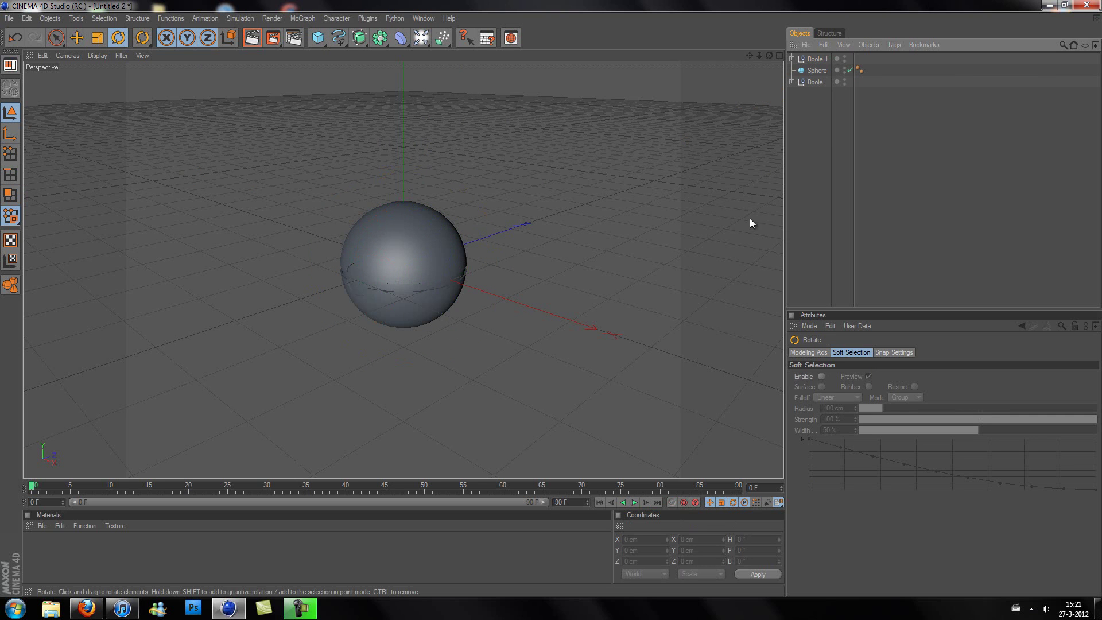
Add another cylinder with a radius of 23 cm and a height of 100 cm
left_click(318, 38)
left_click(539, 51)
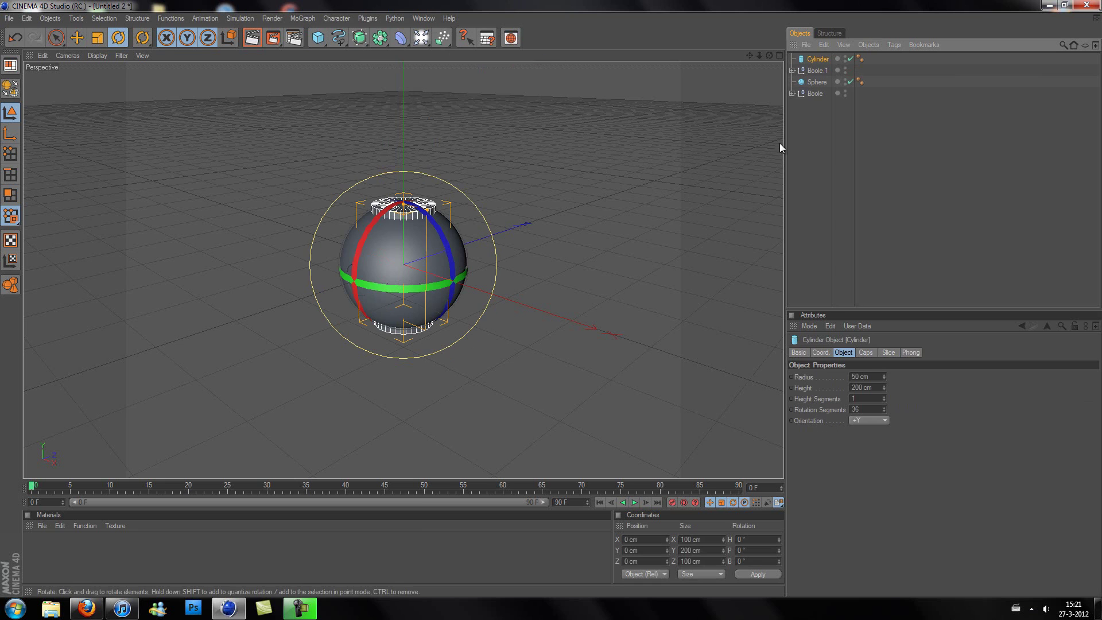
double_click(860, 377)
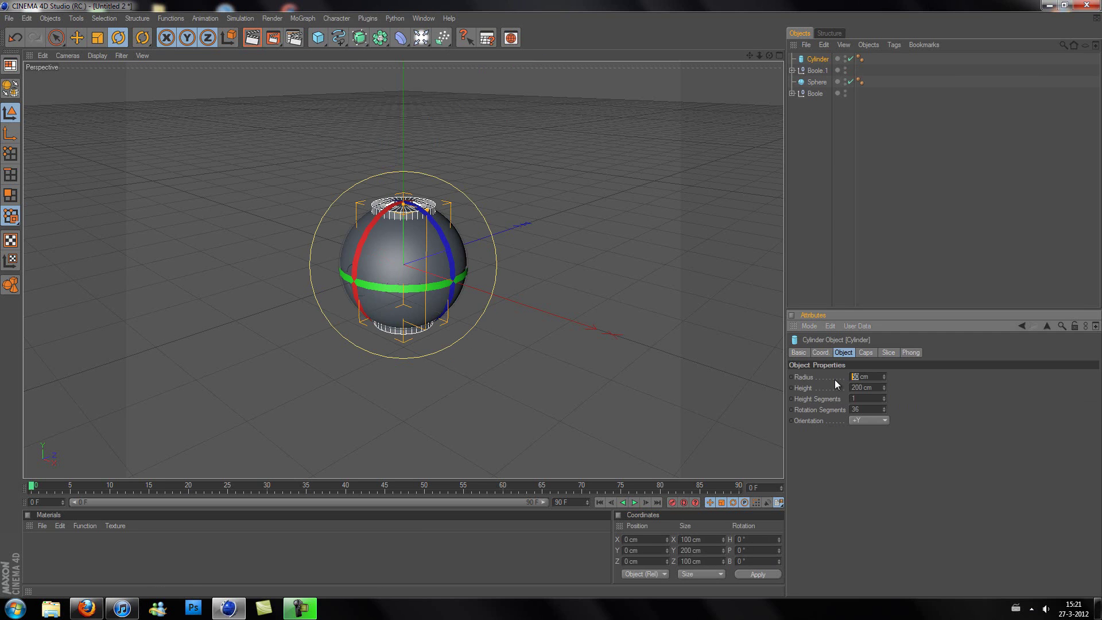
type("23")
key("Return")
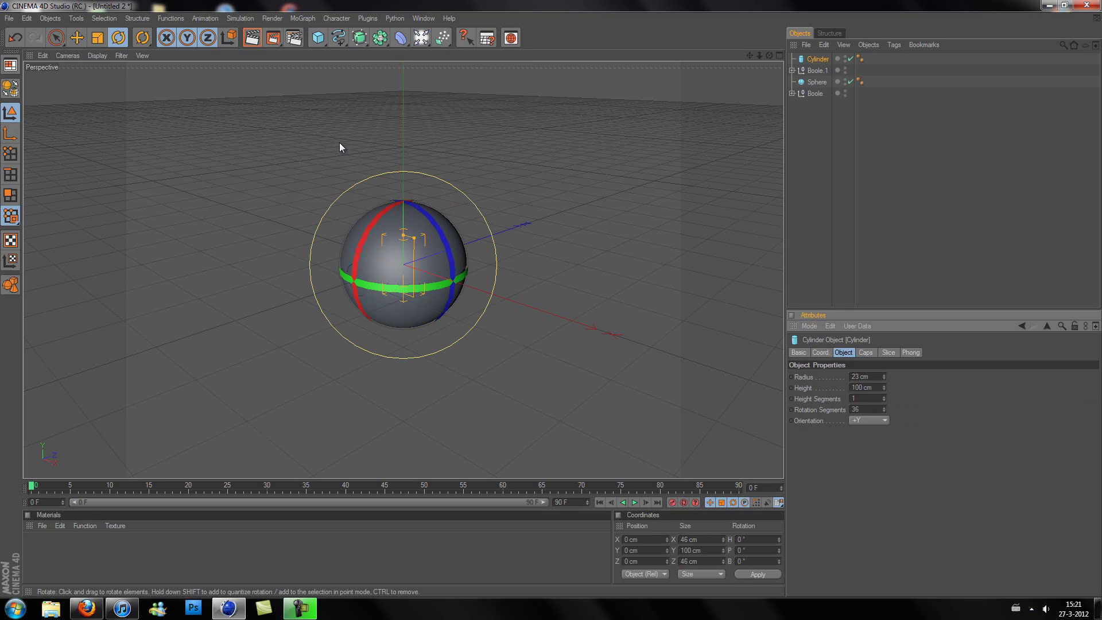
Rotate the new 23 cm radius cylinder to a pitch of 90° so it points toward the sphere's front
left_click(816, 60)
left_click(118, 37)
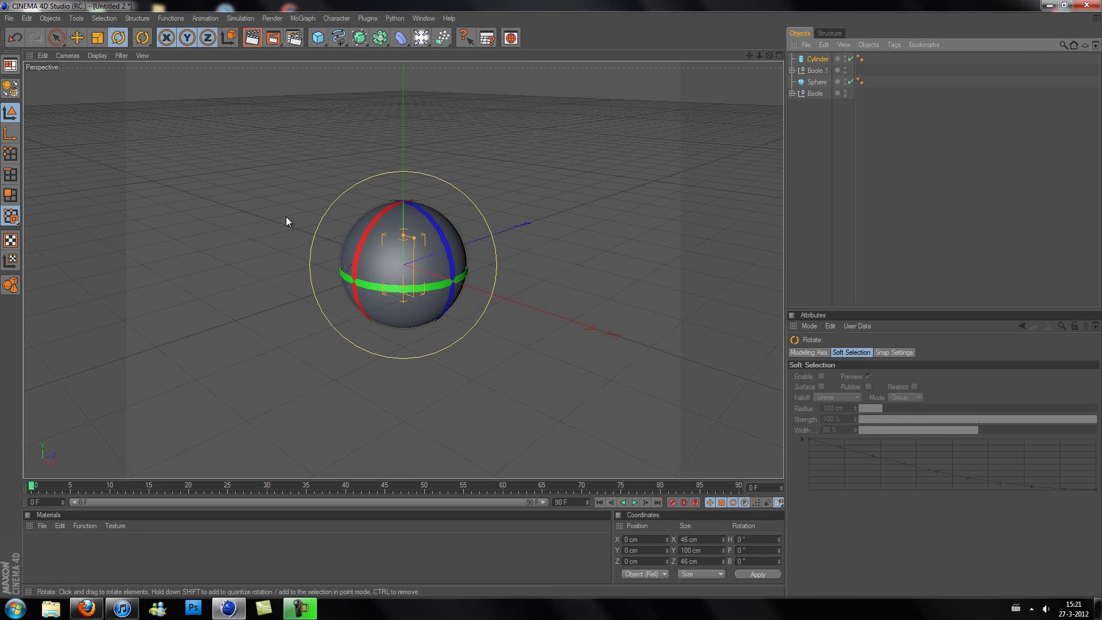
left_click_drag(367, 236, 347, 370)
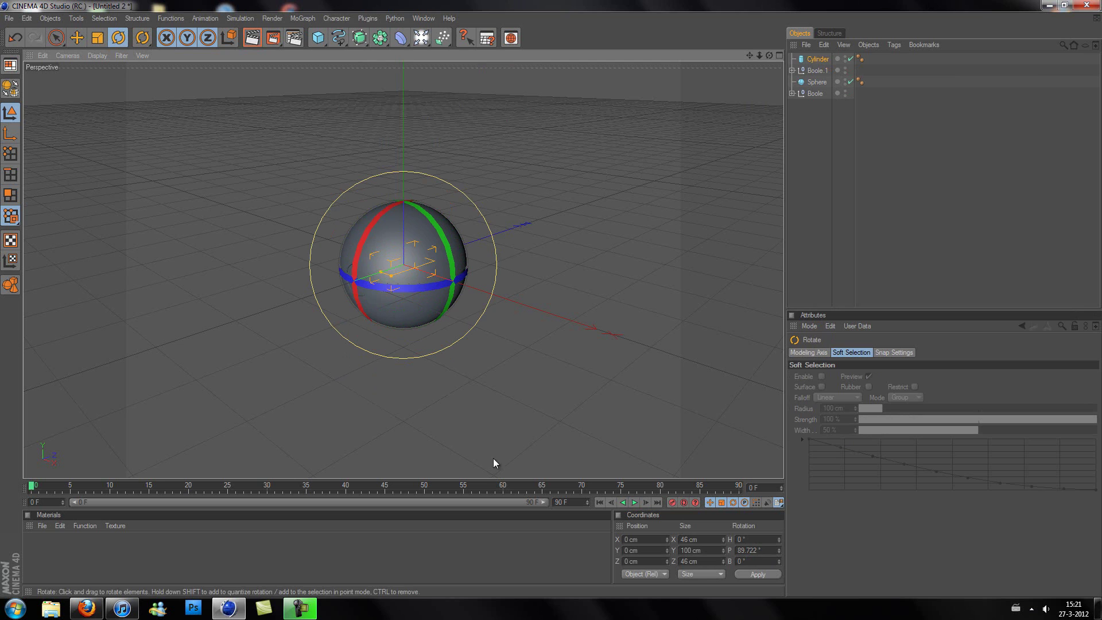
double_click(747, 546)
type("90")
key("Return")
Move the cylinder forward into the round cutout, to about -49.9 cm on the Z axis, and deselect it
left_click(74, 38)
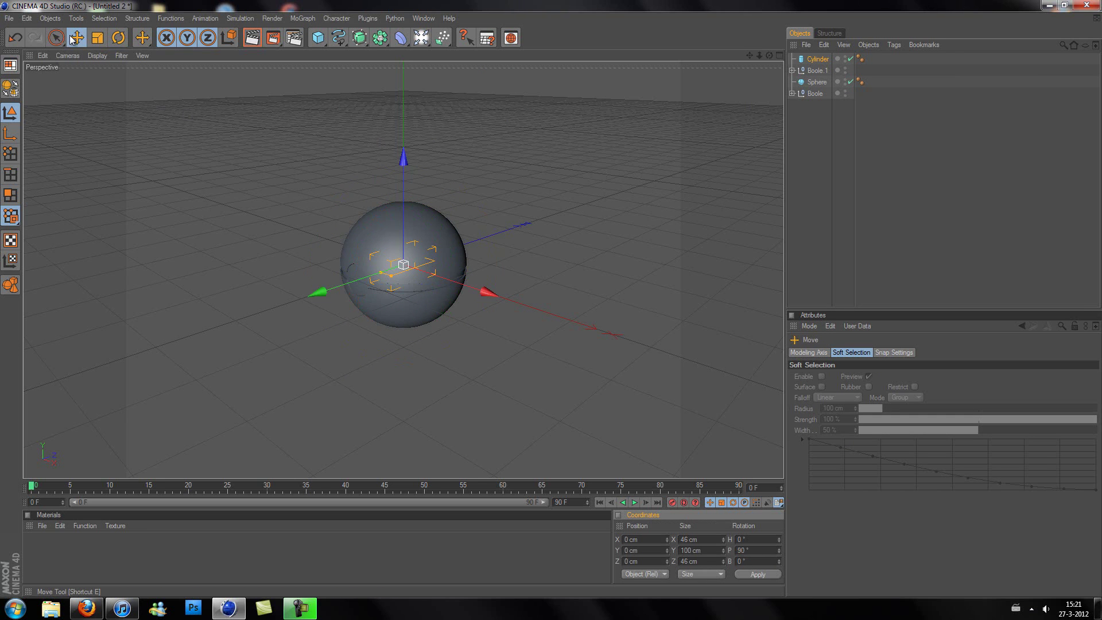
left_click_drag(319, 291, 552, 298)
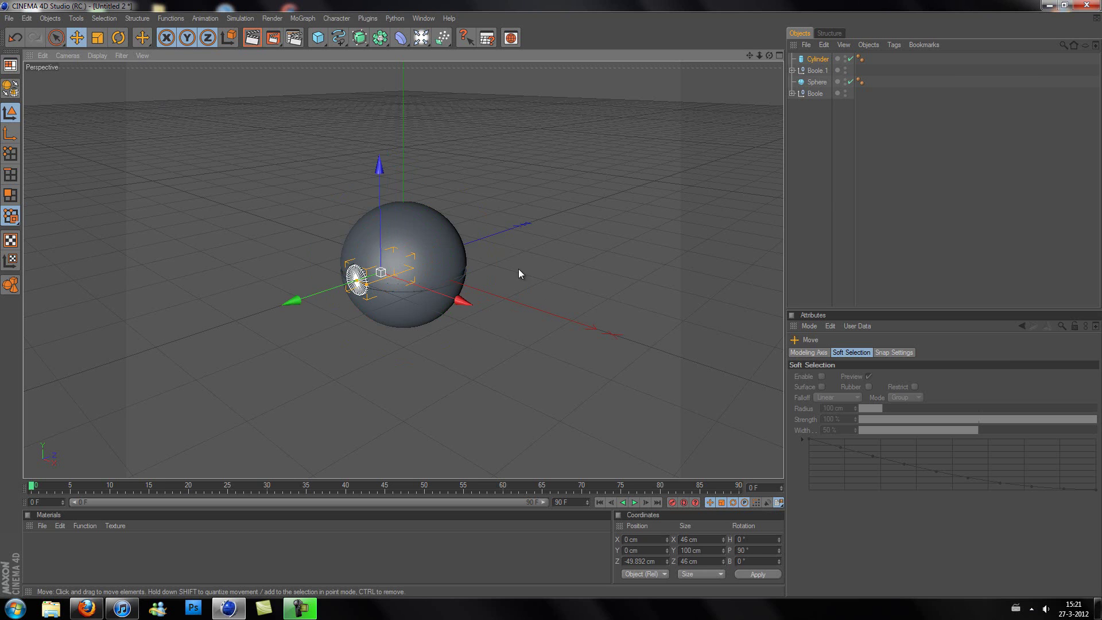
left_click(809, 200)
Nudge the cylinder slightly outward in the Top view to about -50.5 cm on Z, and deselect it
key("F5")
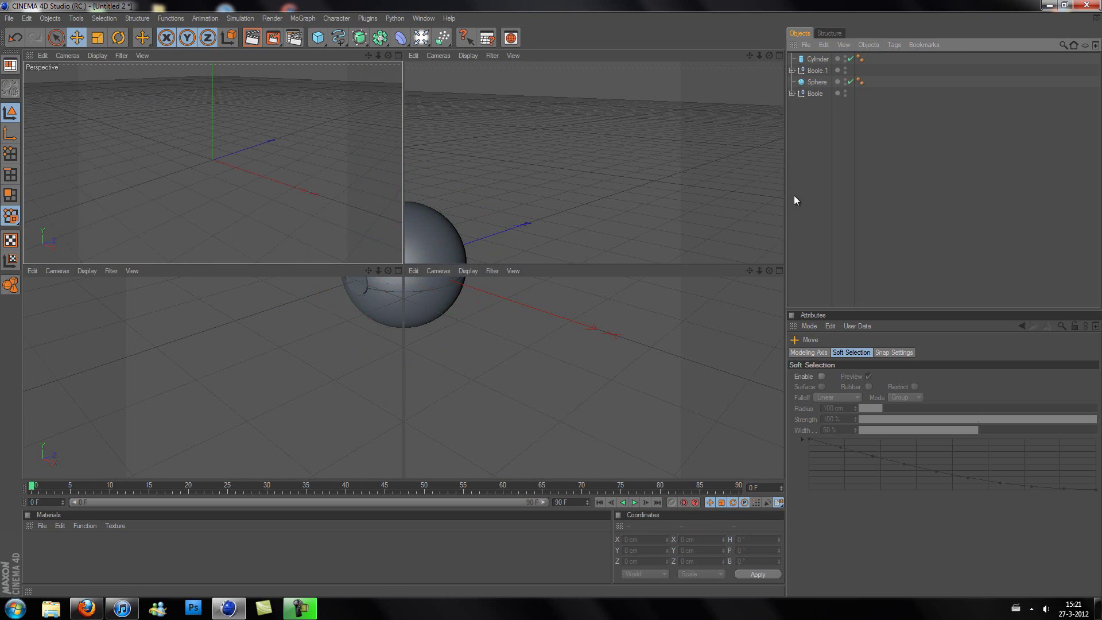
left_click_drag(759, 56, 551, 269)
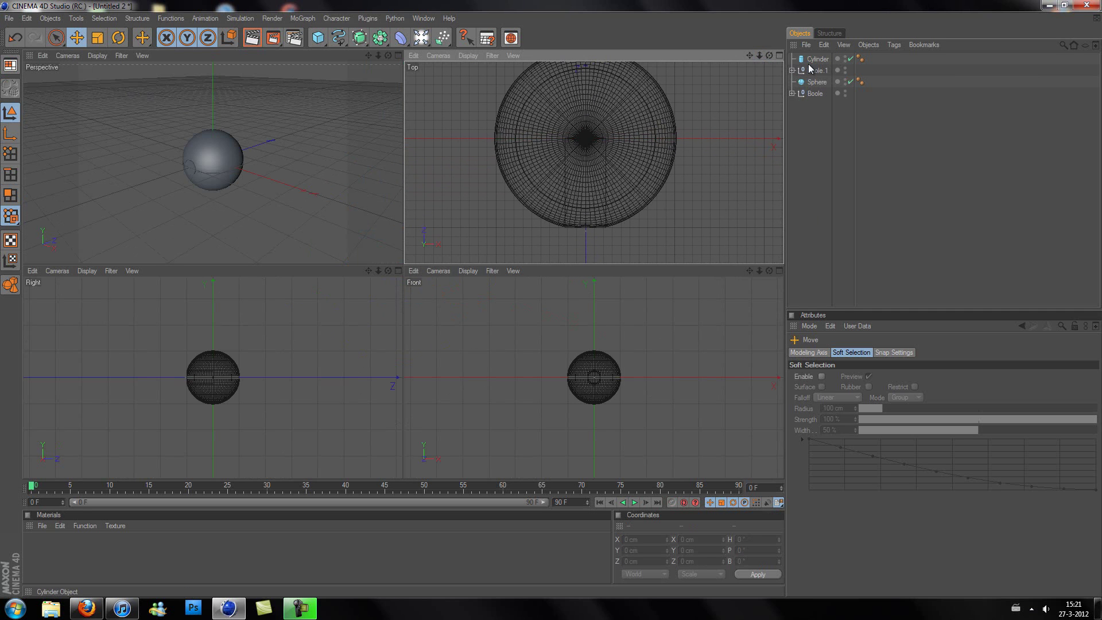
left_click(589, 189)
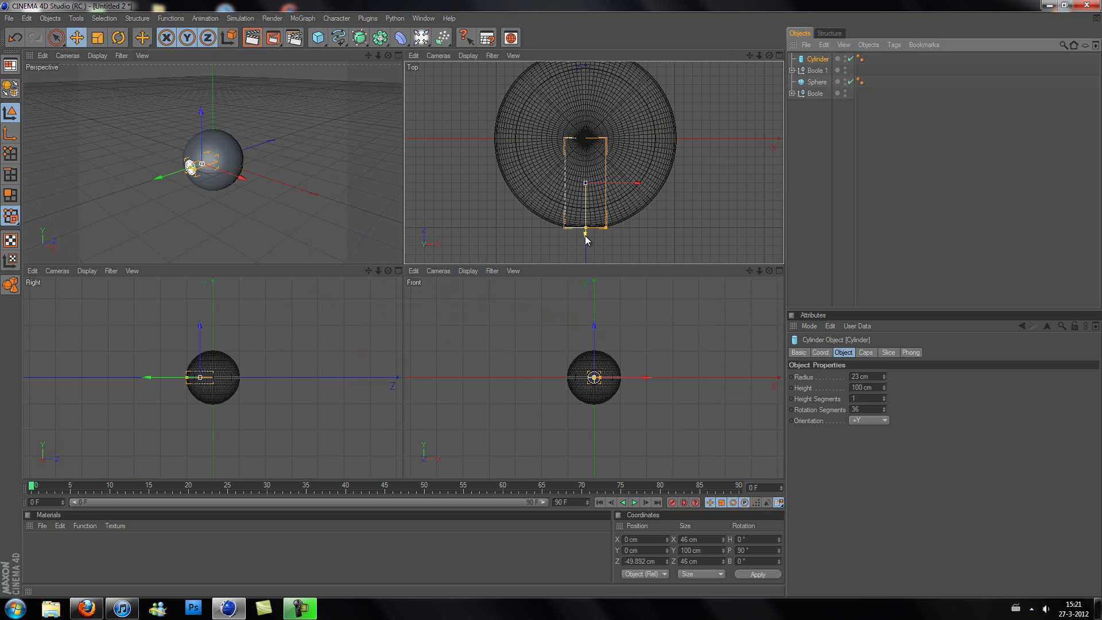
left_click_drag(584, 235, 550, 264)
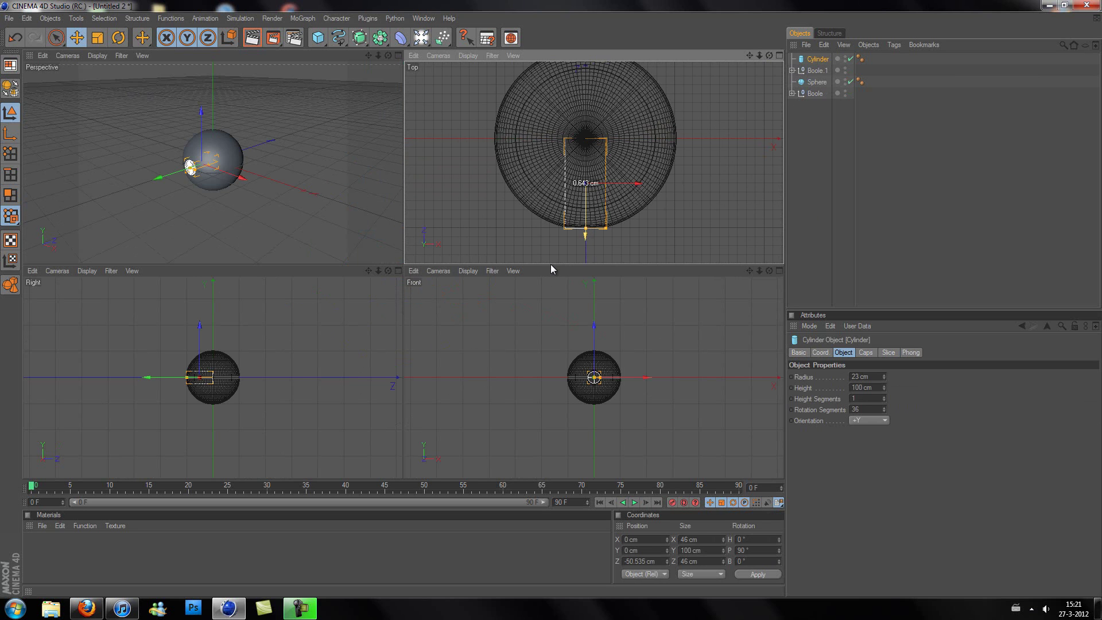
key("F1")
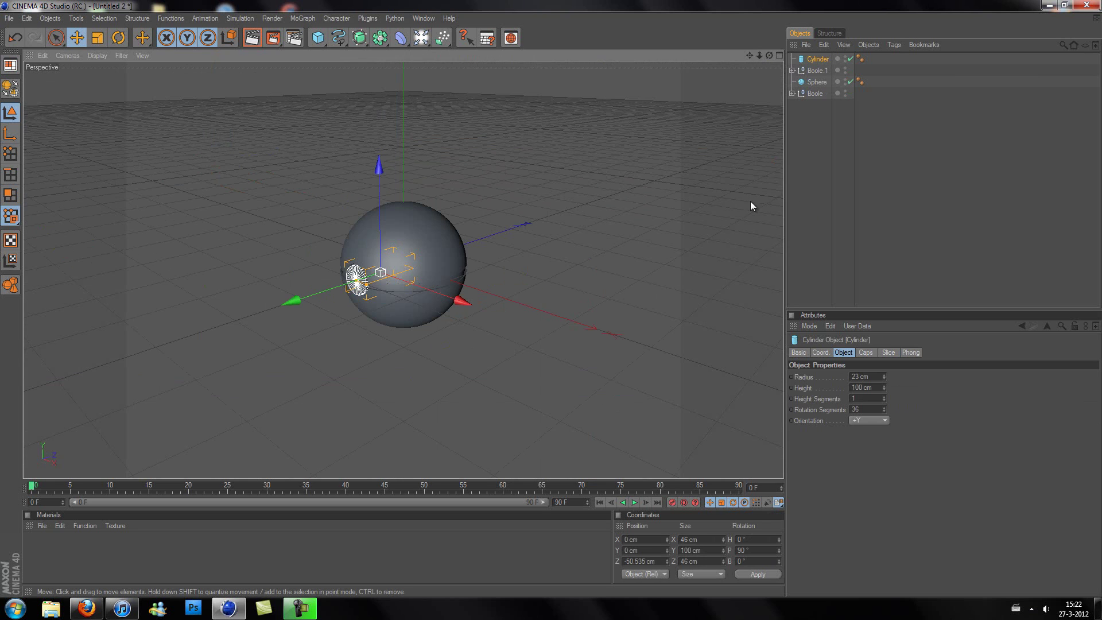
left_click(814, 194)
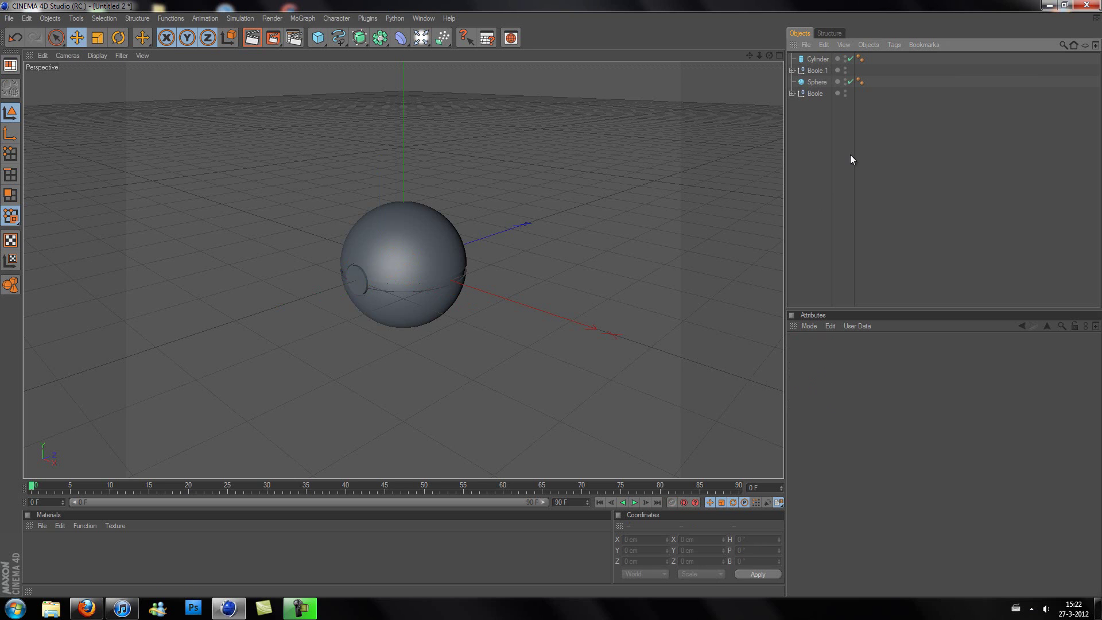
Pull the cylinder slightly back into the sphere, to about -49.3 cm on Z, and deselect it
left_click(818, 59)
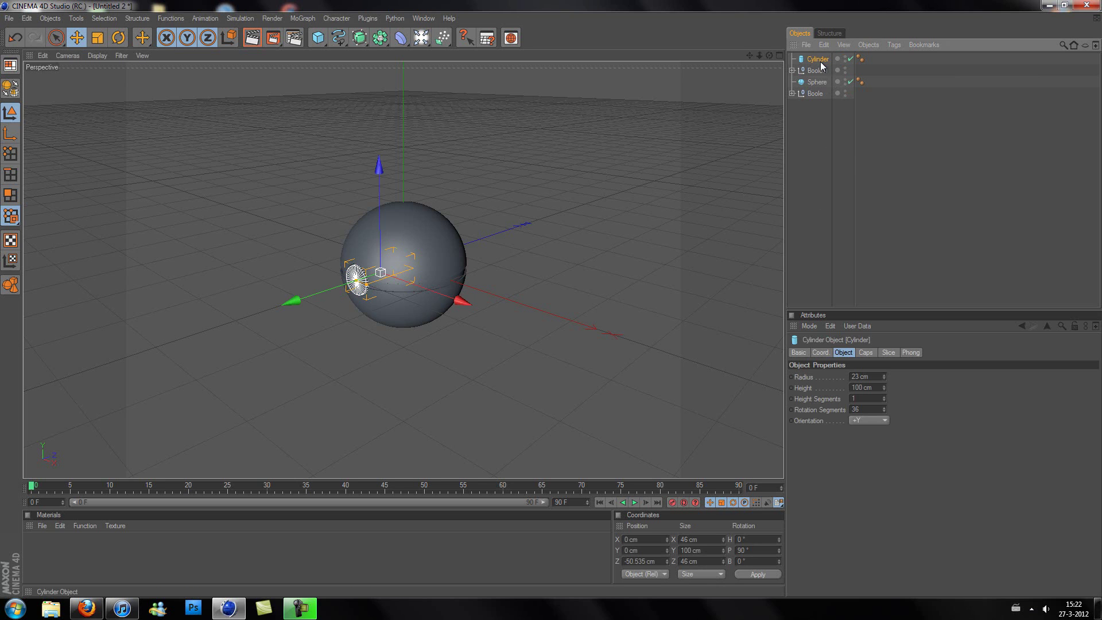
left_click_drag(295, 312, 551, 300)
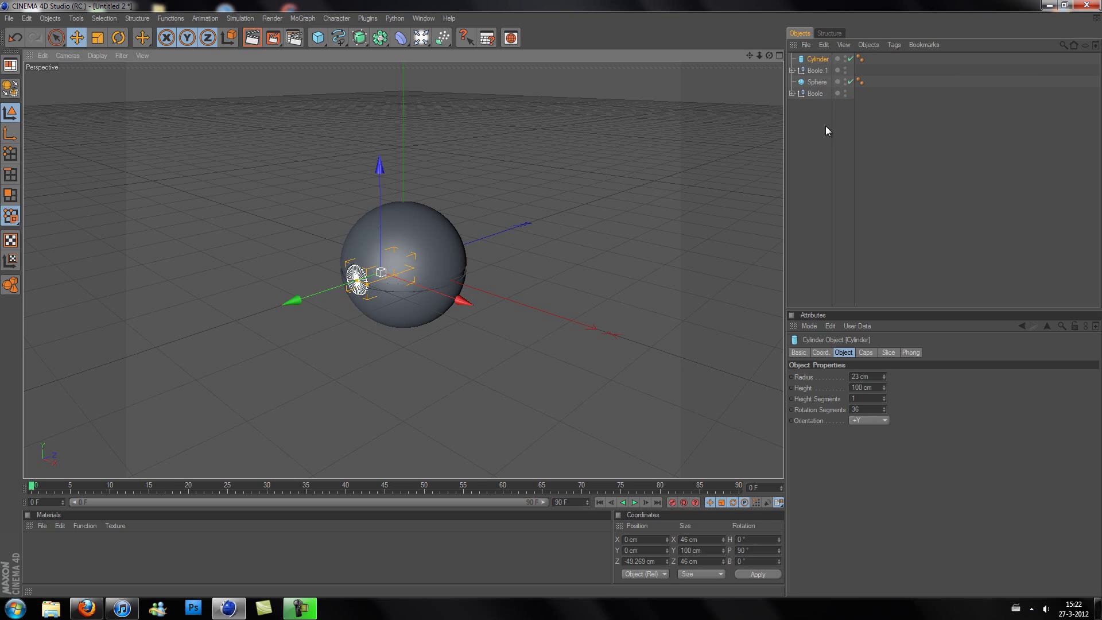
left_click(833, 106)
Duplicate the cylinder as an inner button with an 18 cm radius, moved outward to about -52 cm on Z
left_click(818, 61)
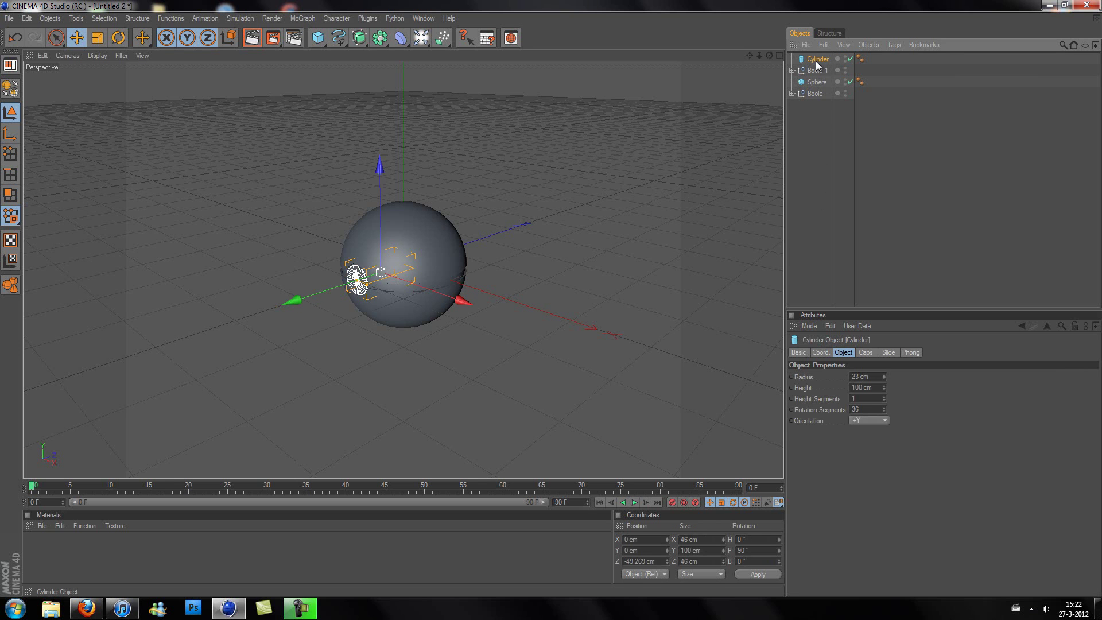
key("ctrl+c")
key("ctrl+v")
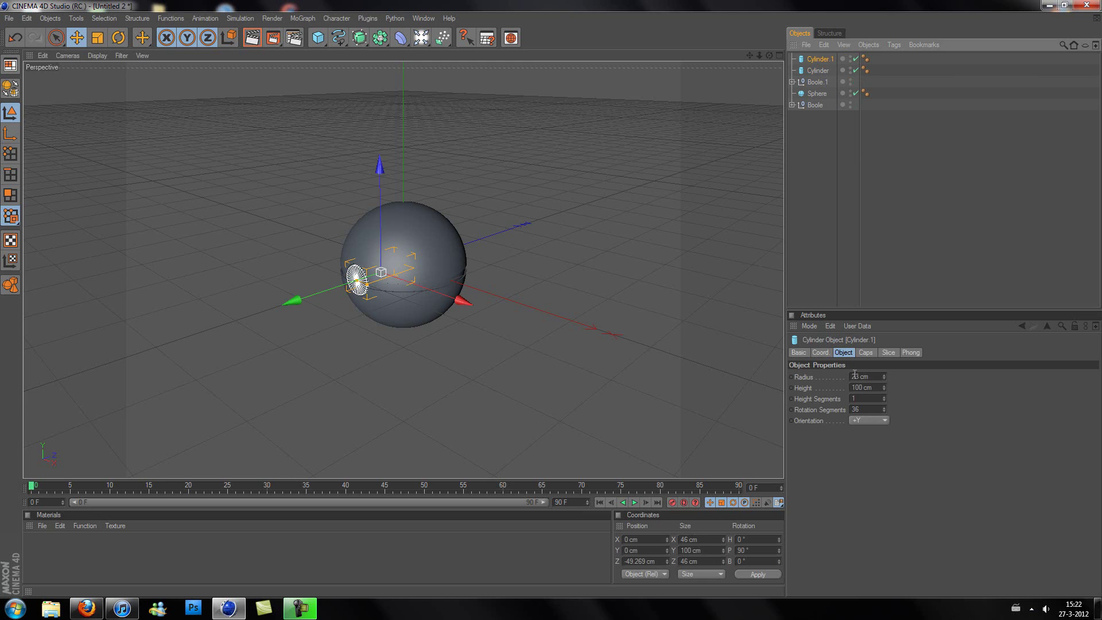
double_click(859, 376)
type("1")
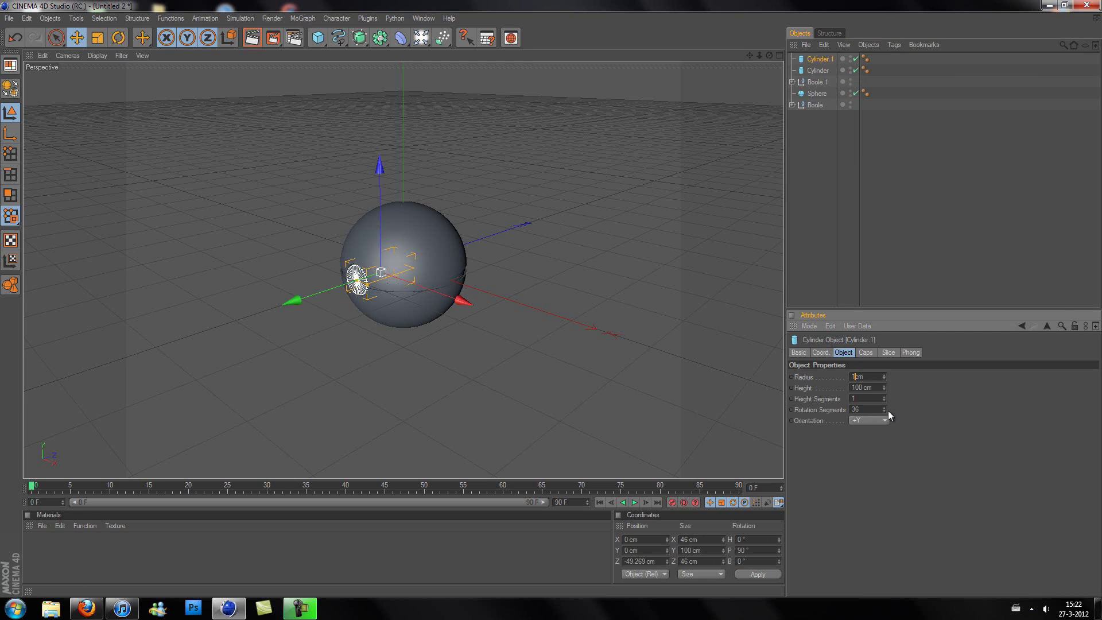
type("8")
key("Return")
left_click(311, 298)
left_click_drag(550, 299, 551, 299)
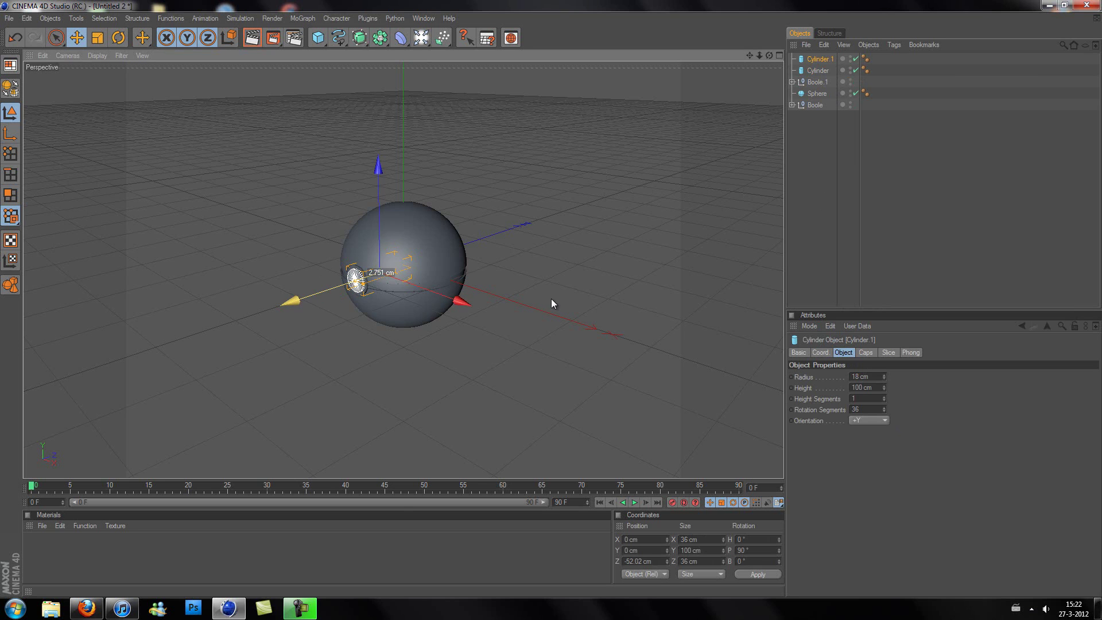
Enable a cap fillet with a 1 cm radius on the inner button cylinder, then deselect it
left_click(866, 353)
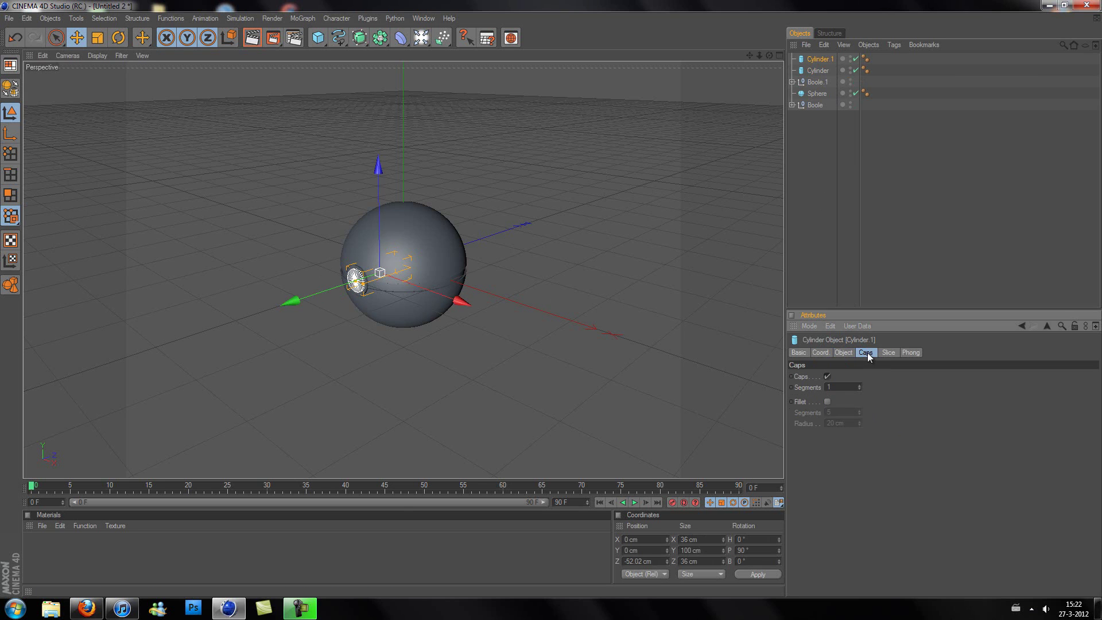
left_click(836, 424)
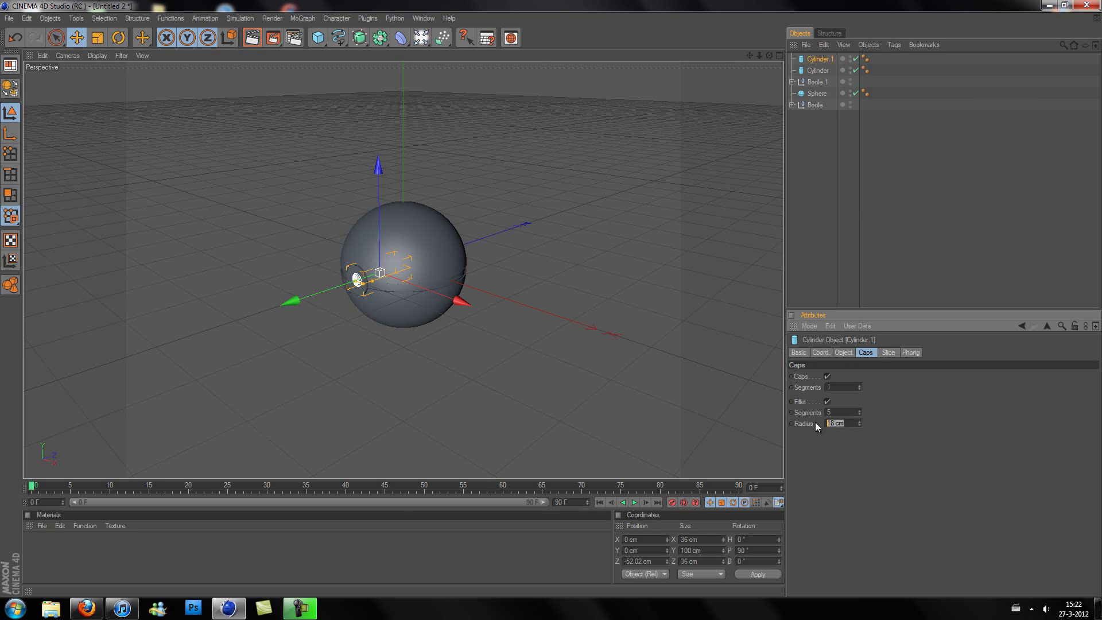
type("1")
key("Return")
left_click(807, 249)
left_click_drag(769, 55, 552, 298)
mouse_move(760, 55)
left_mouse_down()
mouse_move(612, 298)
mouse_move(553, 299)
mouse_move(754, 62)
mouse_move(566, 299)
mouse_move(548, 299)
mouse_move(563, 298)
mouse_move(549, 297)
mouse_move(760, 55)
left_mouse_up()
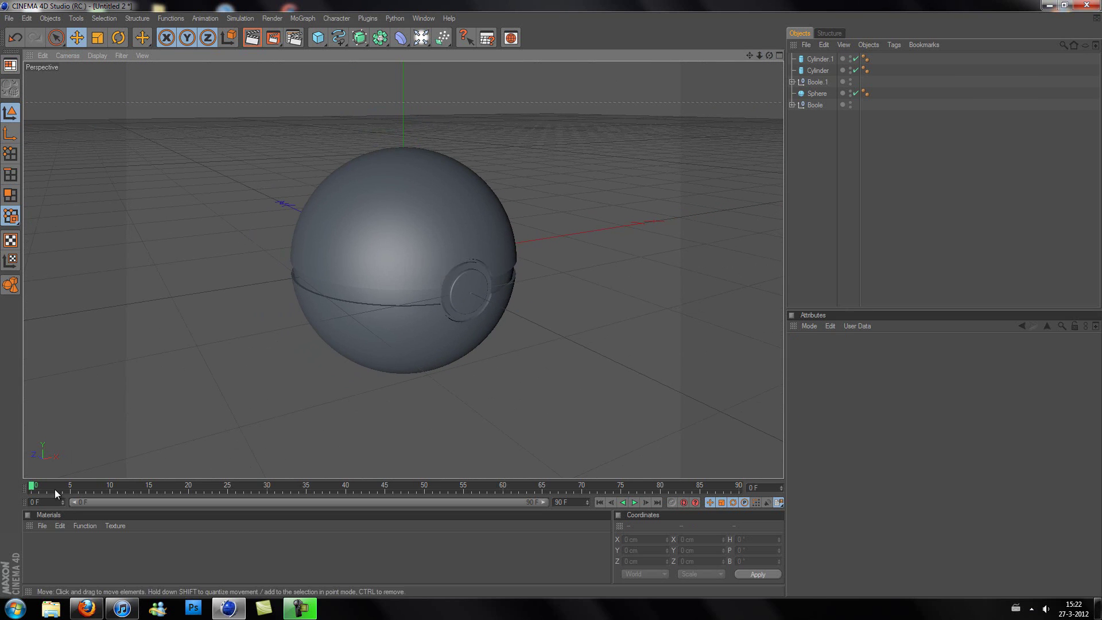
Create a new material and set its colour to pure red (RGB 255, 0, 0)
double_click(36, 549)
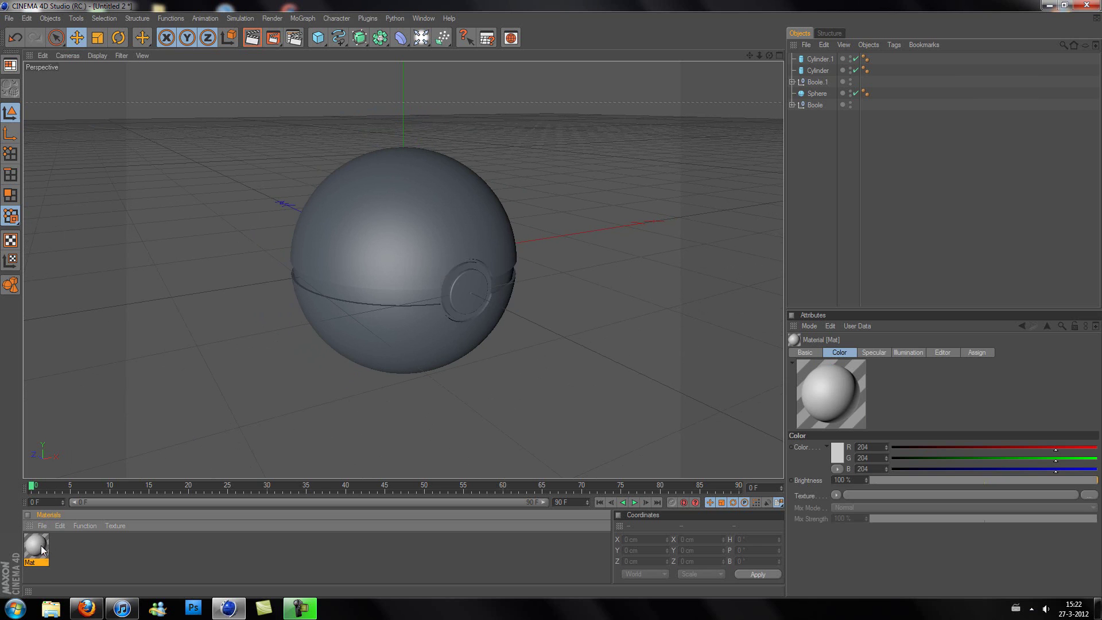
double_click(36, 546)
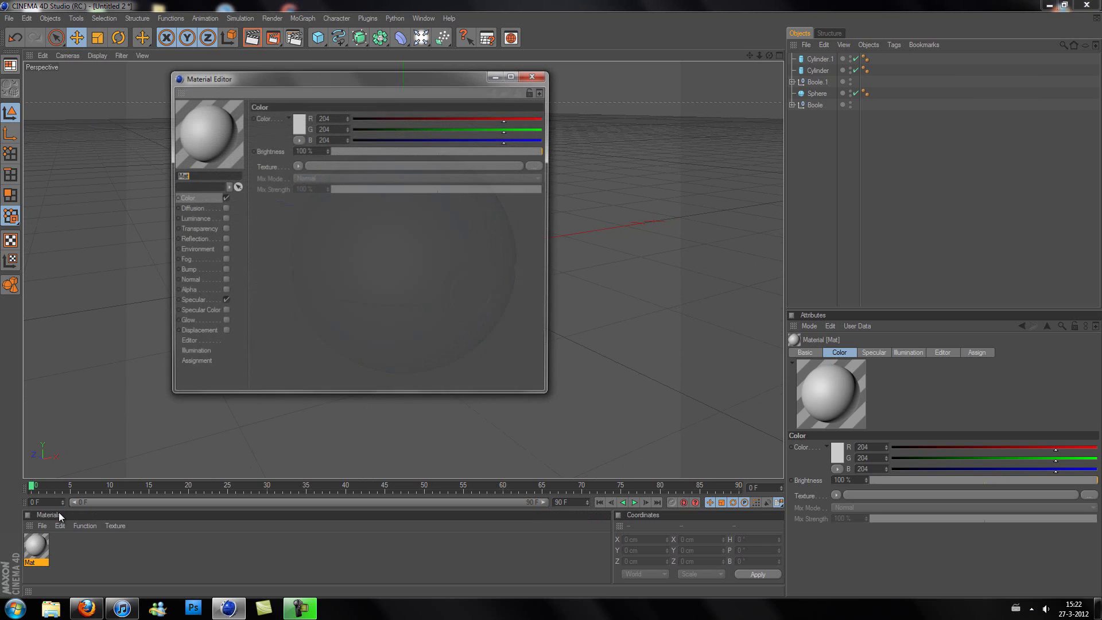
left_click(296, 126)
left_click_drag(287, 115, 303, 89)
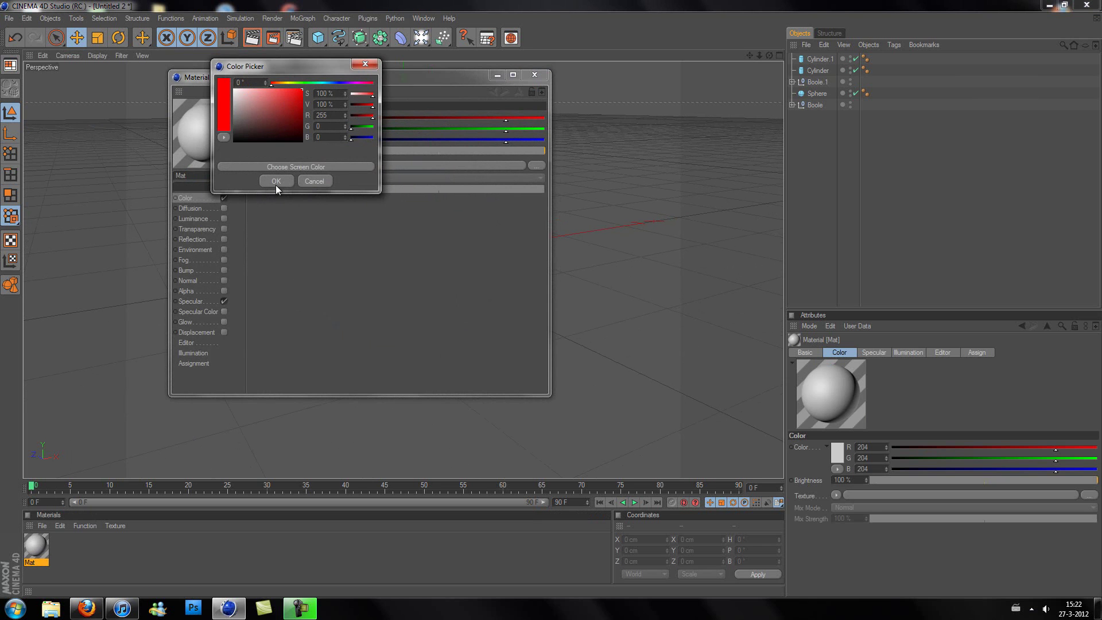
left_click(275, 181)
Enable Luminance on the red material with a brightness of 10%
left_click(224, 218)
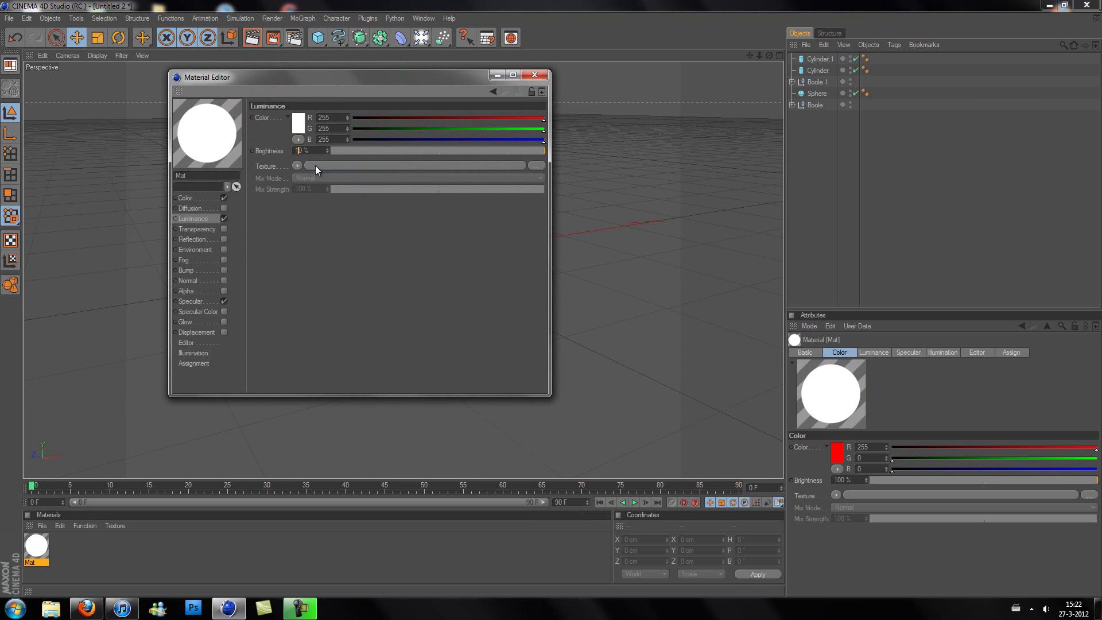
key("Delete")
key("Return")
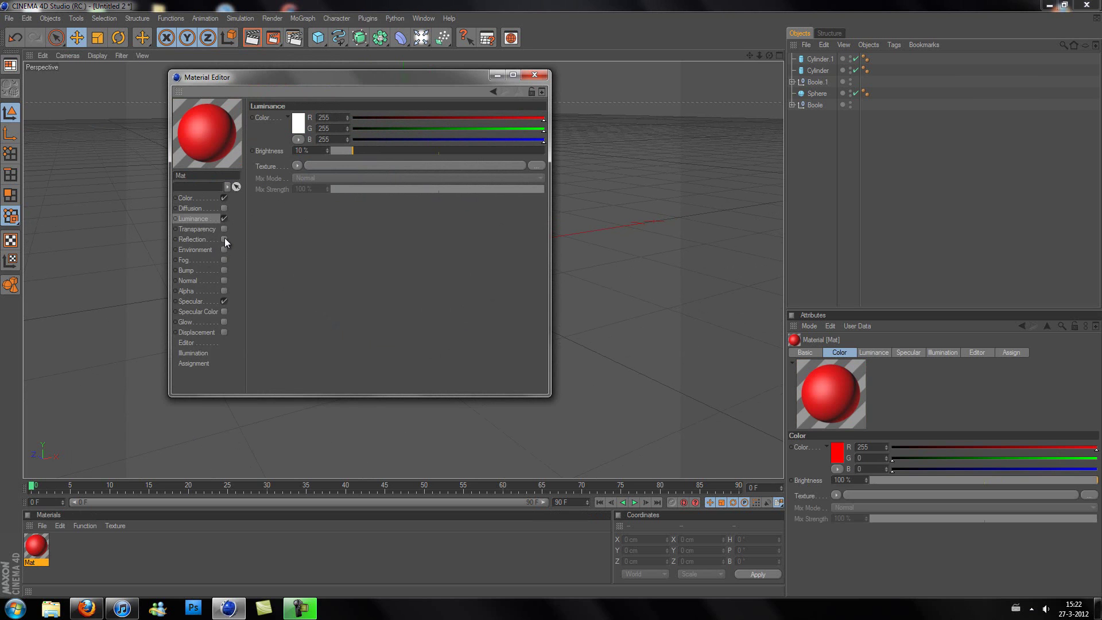
Enable Reflection on the red material with 10% brightness and a Fresnel texture at 10% mix strength
left_click(224, 239)
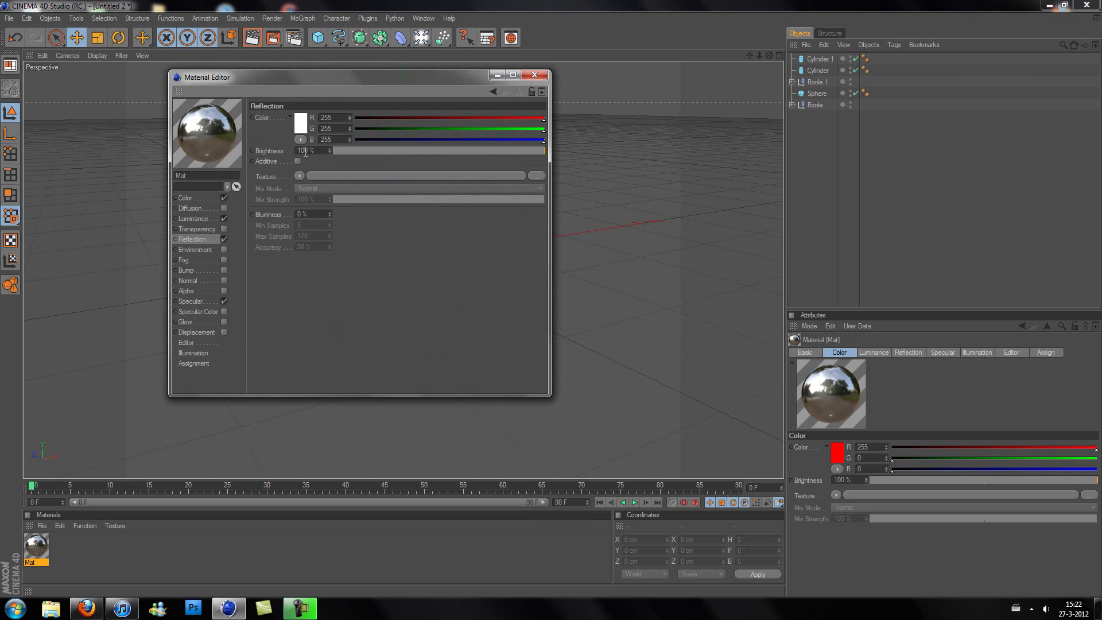
left_click(300, 176)
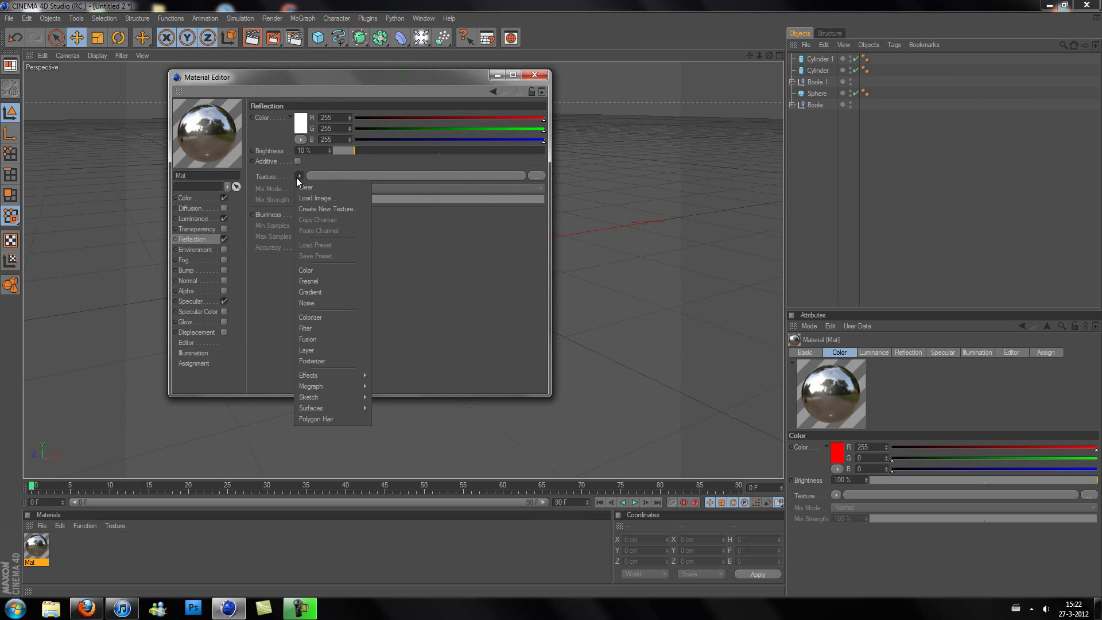
left_click(321, 276)
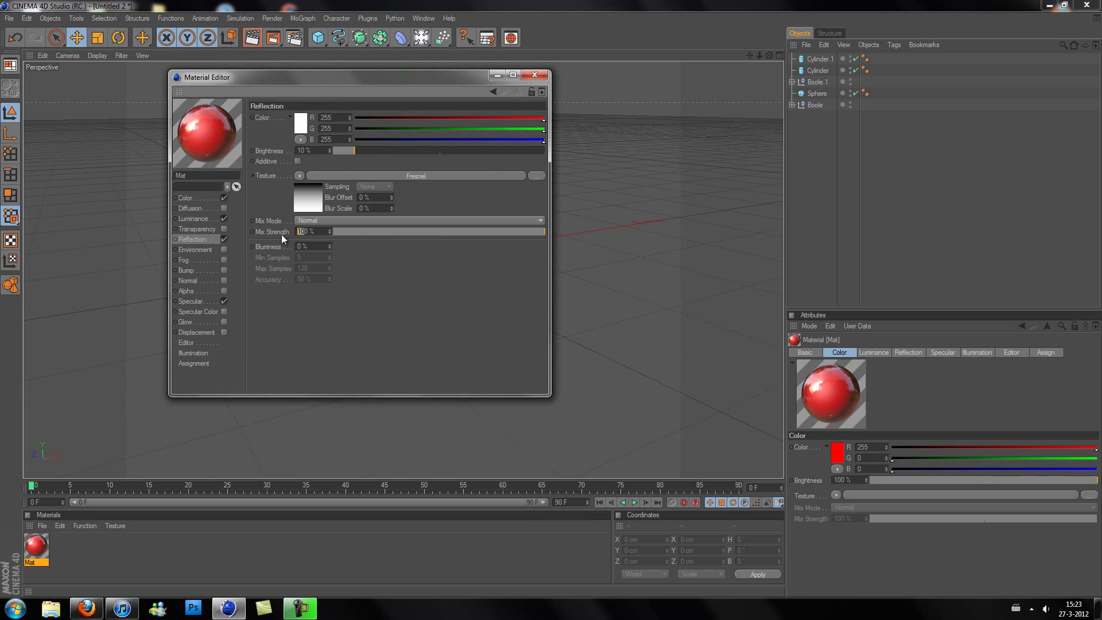
type("2")
key("Delete")
key("Return")
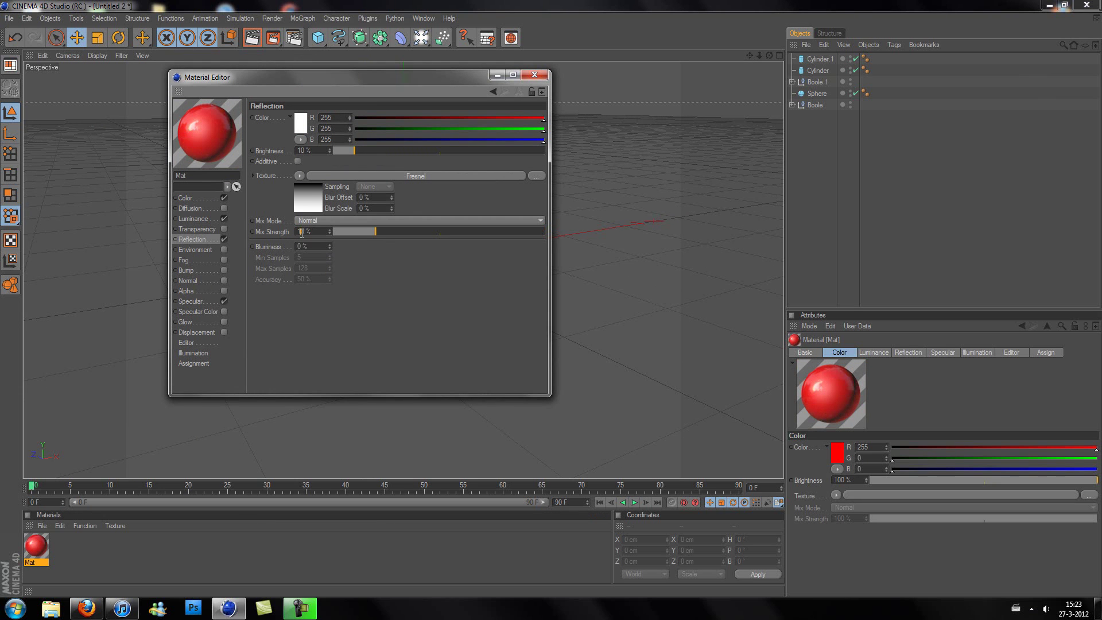
type("1")
key("Return")
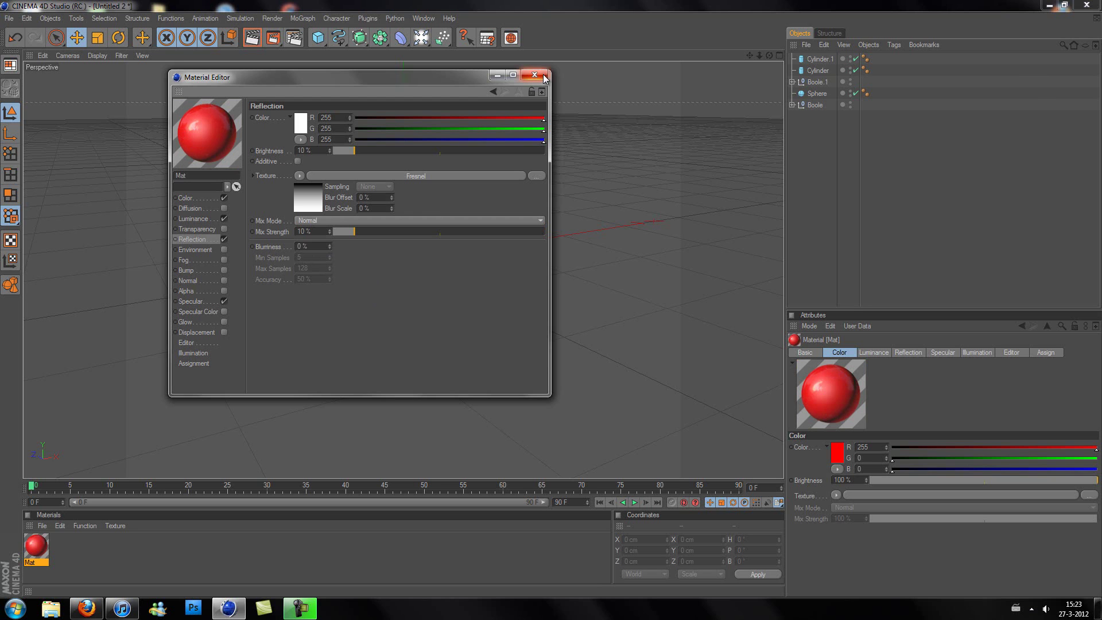
left_click(193, 199)
left_click(534, 75)
Duplicate the red material and change the copy's colour to near-black (RGB 13, 13, 13)
left_click_drag(46, 550, 62, 549, "ctrl")
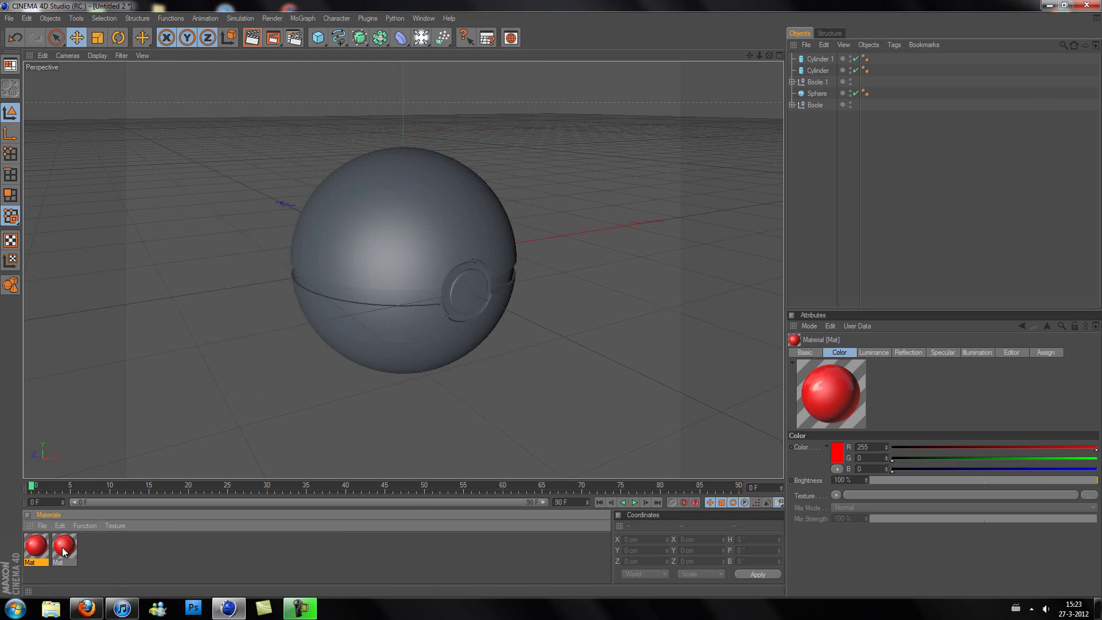
double_click(62, 547)
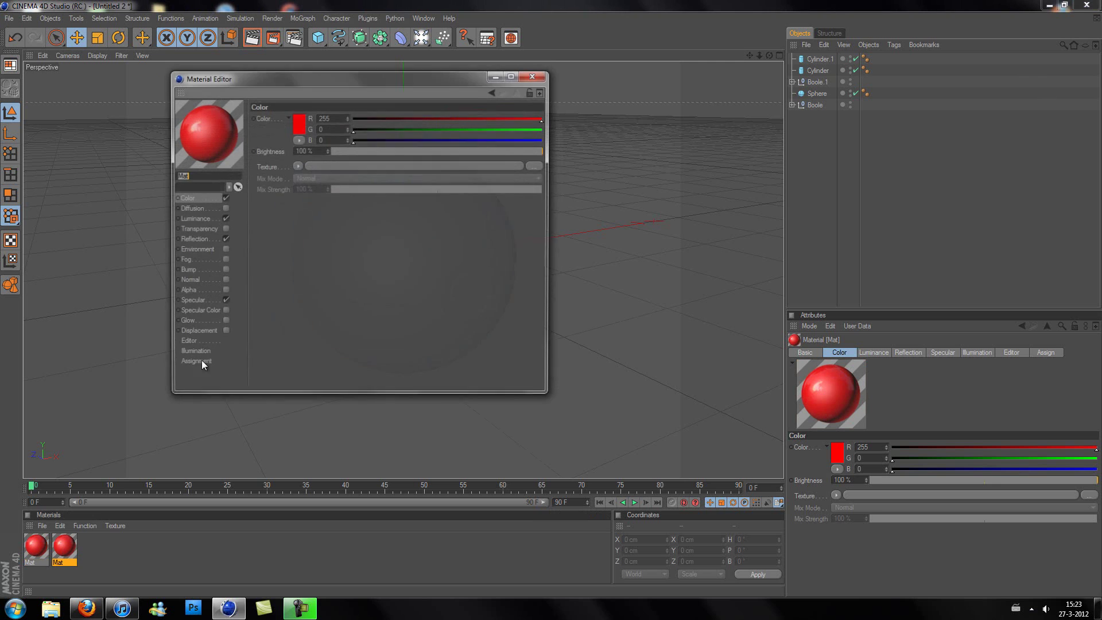
left_click(301, 120)
left_click_drag(256, 128, 232, 135)
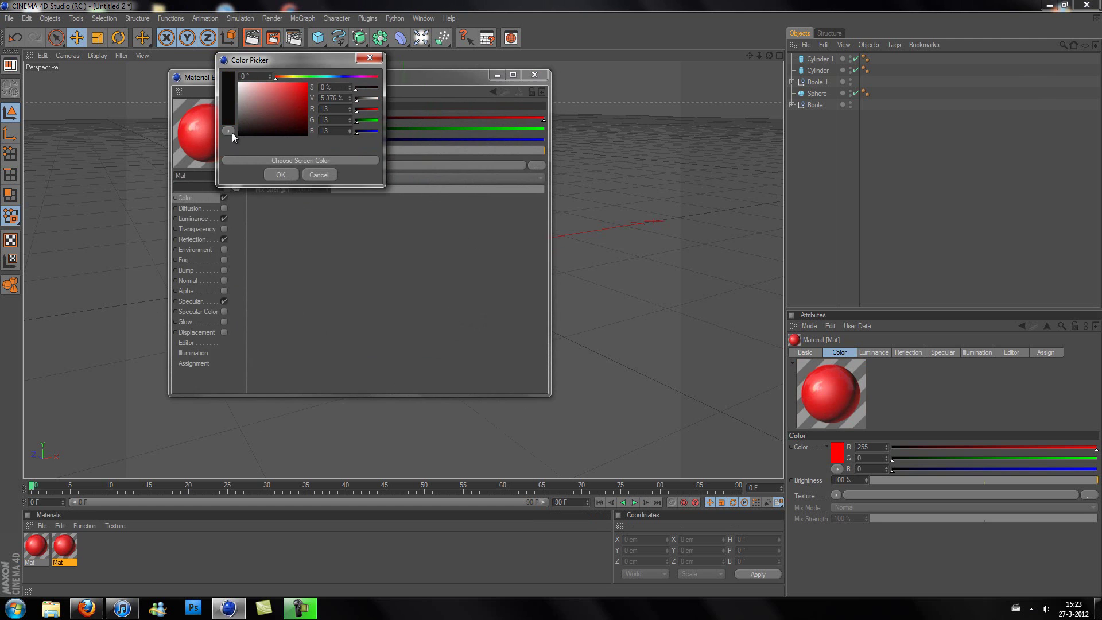
left_click(271, 174)
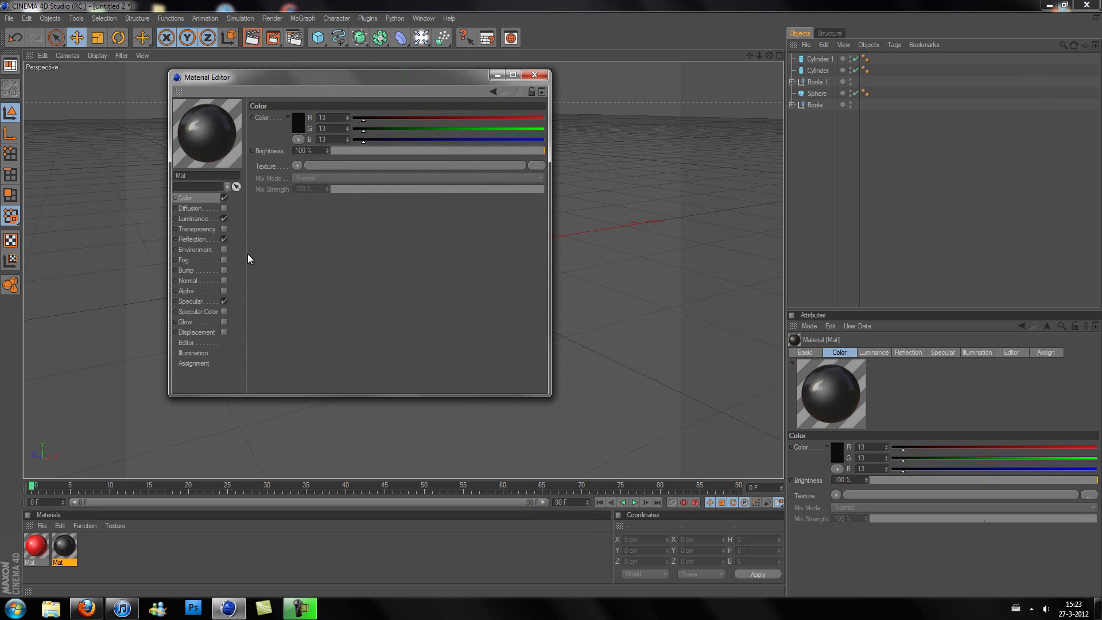
Set the black material's reflection mix strength to 5%, close its settings and select the red material
left_click(192, 239)
double_click(304, 232)
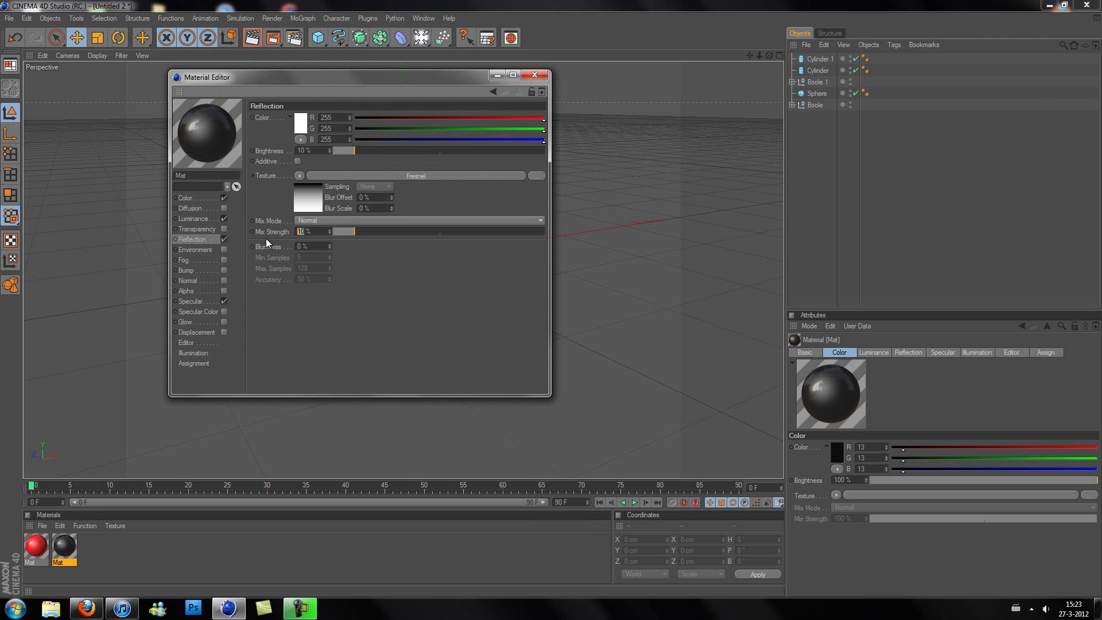
type("5")
key("Return")
left_click(533, 77)
left_click(35, 545)
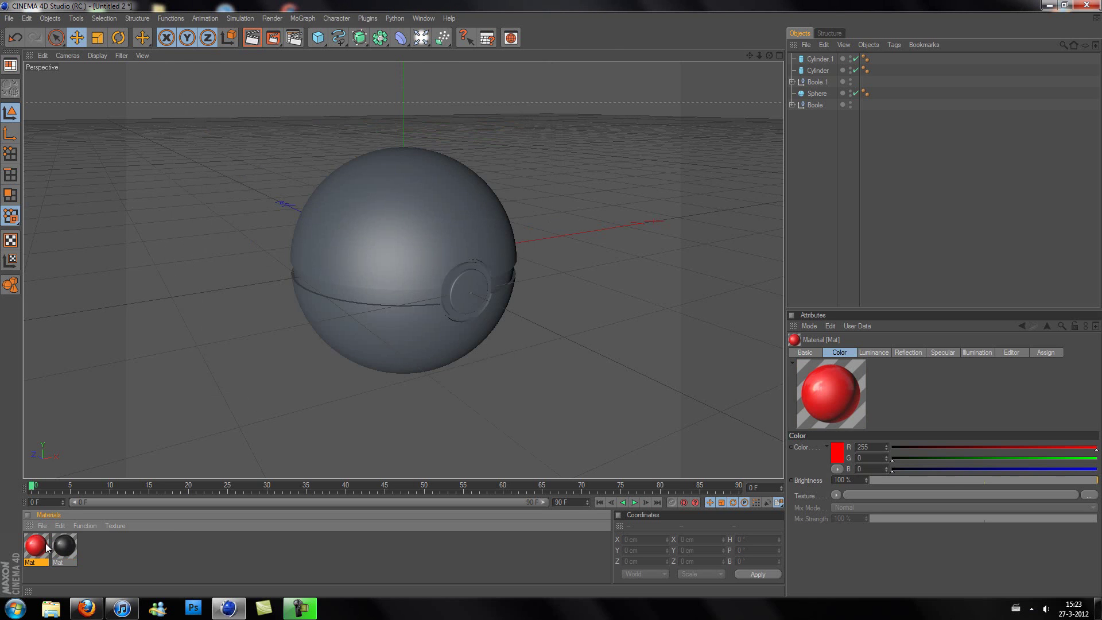
Duplicate the red material and change the copy's colour to white (RGB 255, 255, 255)
left_click_drag(41, 548, 62, 549, "ctrl")
double_click(63, 546)
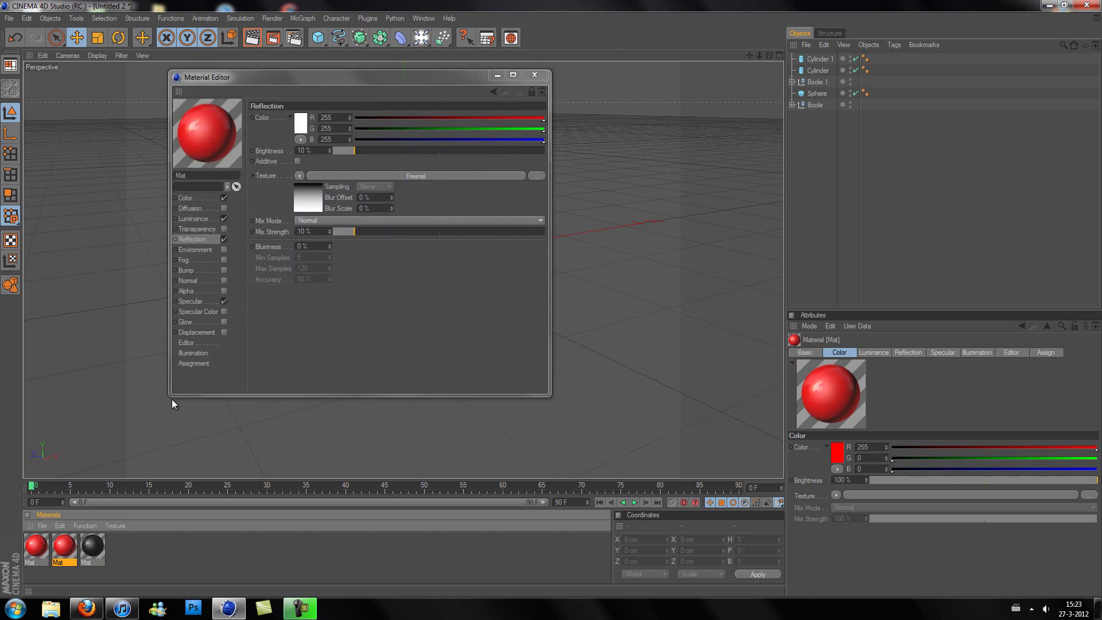
left_click(198, 199)
left_click(304, 121)
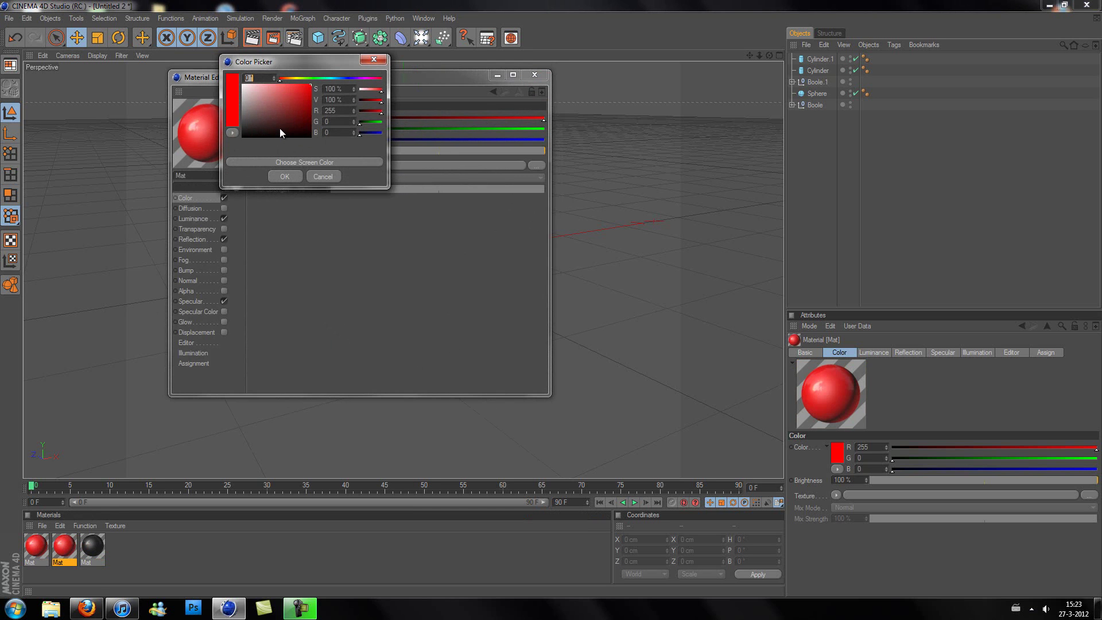
left_click(287, 176)
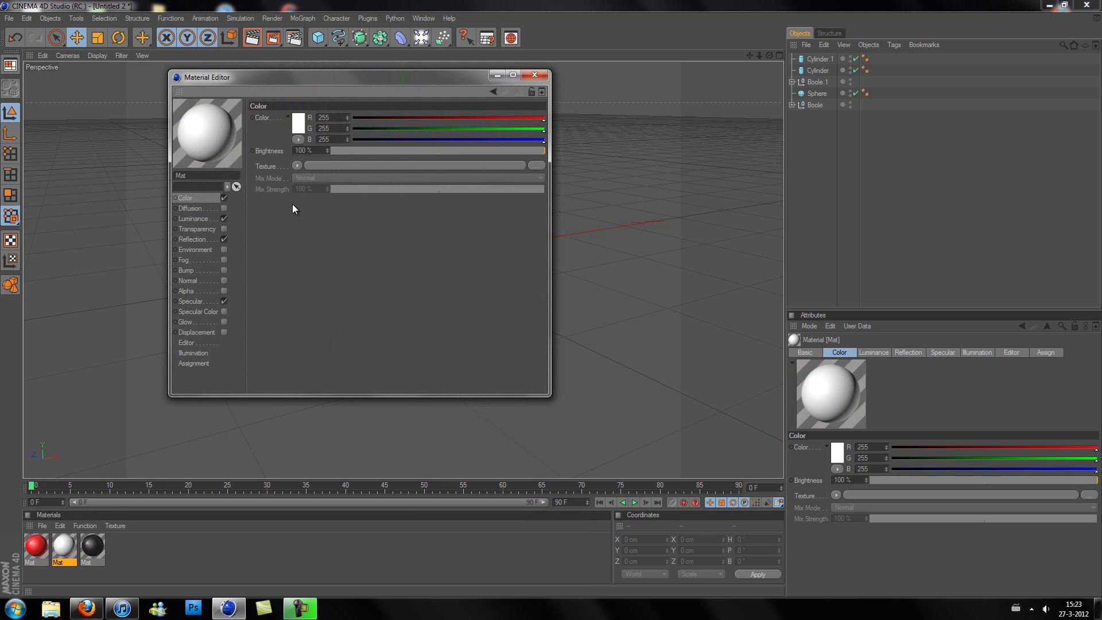
left_click(535, 75)
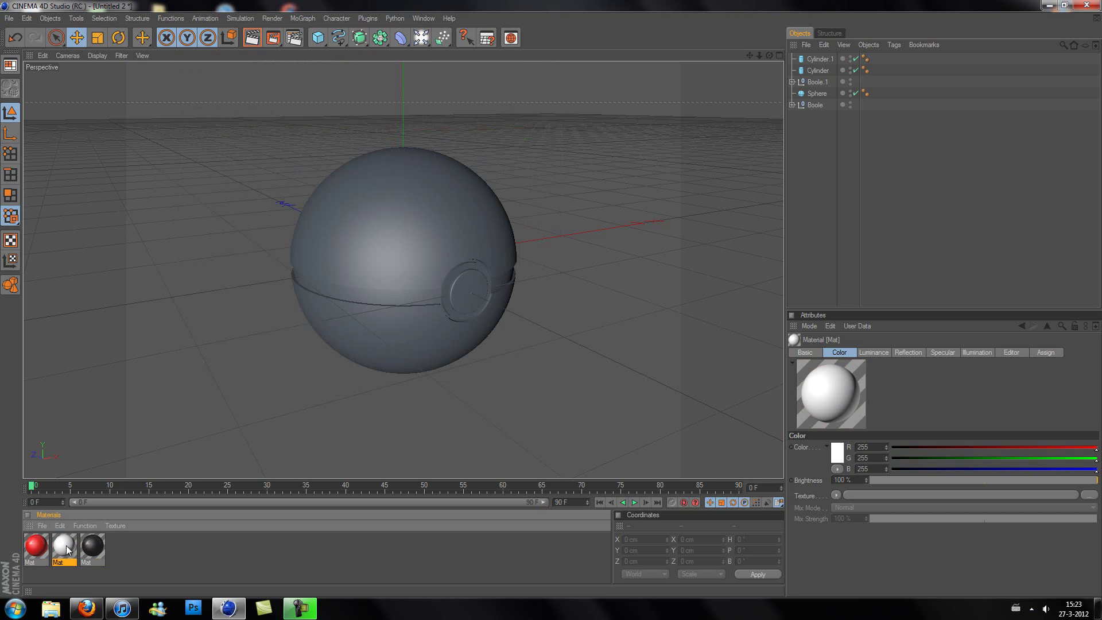
Apply the red material to the upper shell, white to the lower shell and both button cylinders, and black to the inner sphere
left_click_drag(30, 554, 371, 208)
left_click_drag(74, 549, 357, 377)
left_click_drag(376, 324, 371, 297)
left_click_drag(63, 556, 405, 326)
left_click_drag(447, 293, 463, 296)
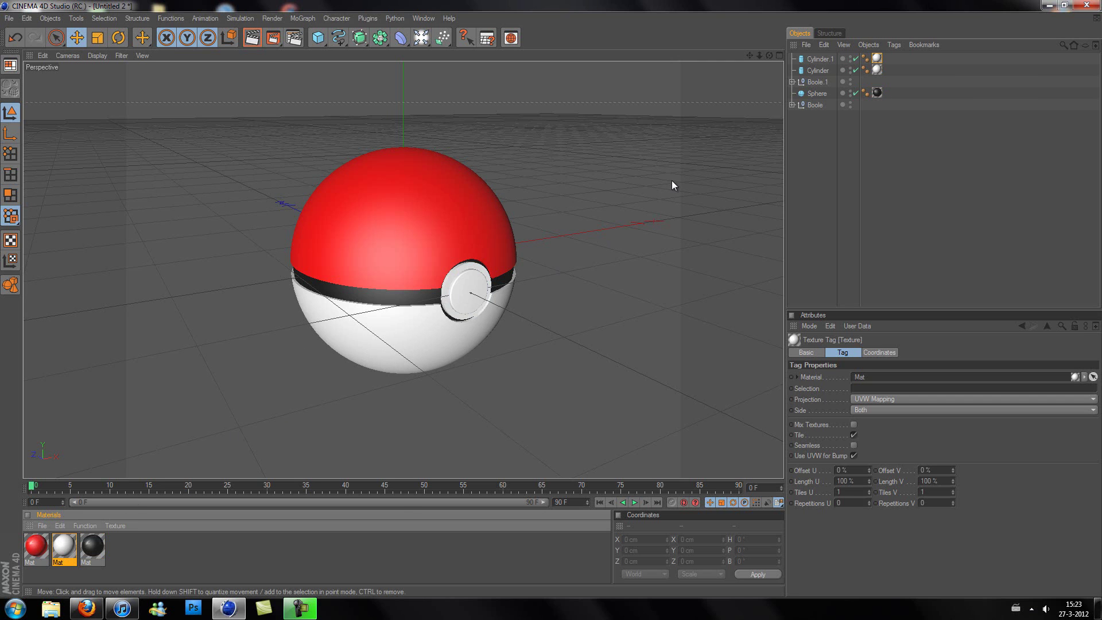
Set the radius of the button's outer cylinder to 20 cm
left_click(826, 60)
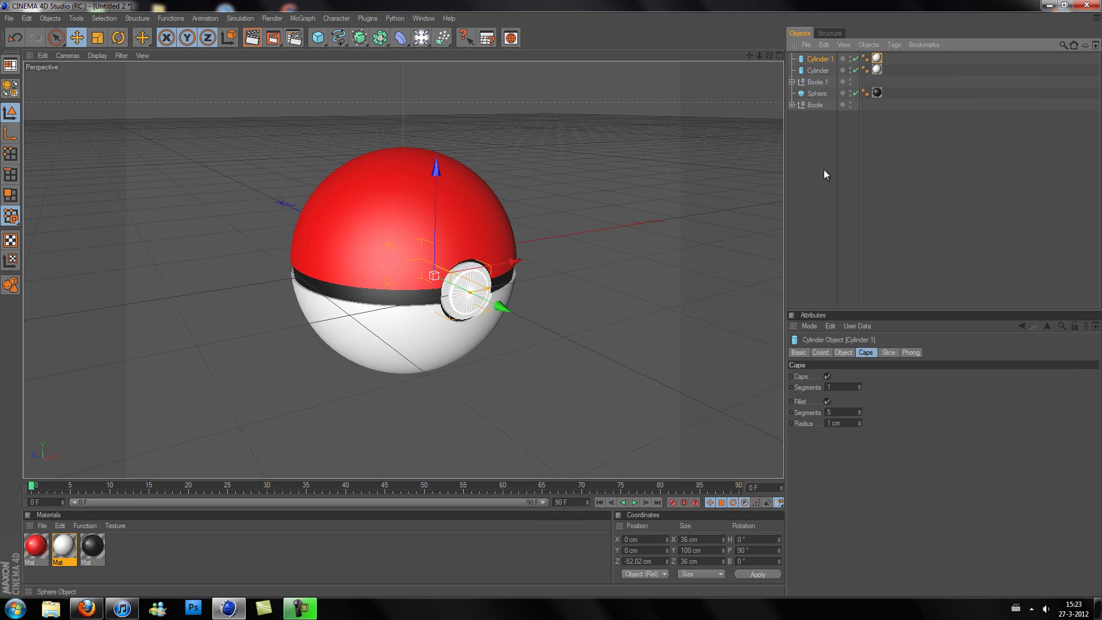
left_click(844, 353)
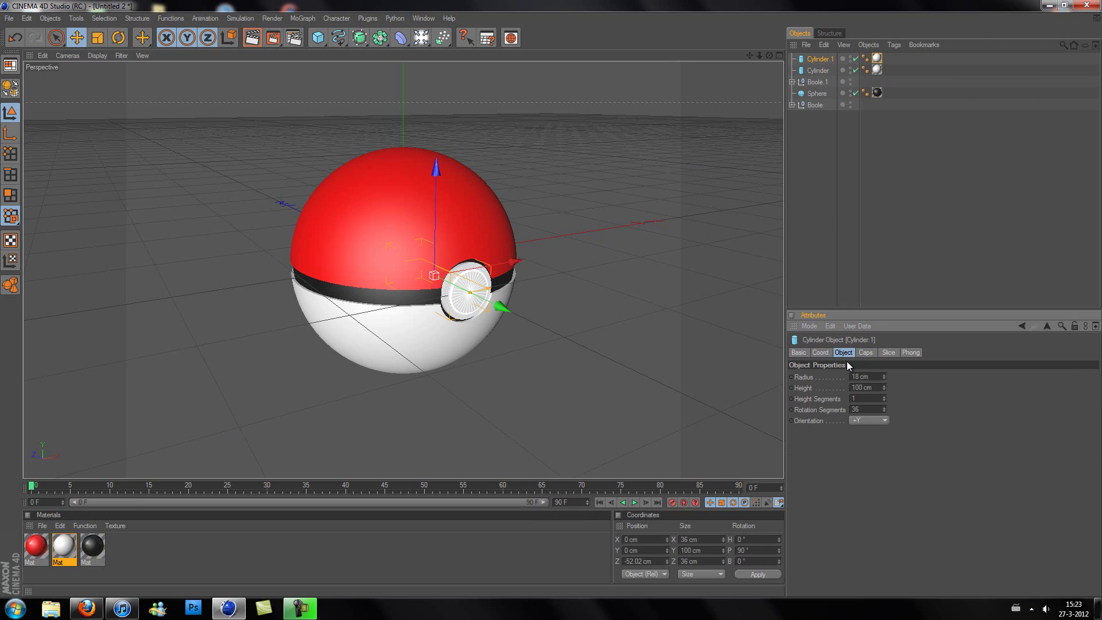
left_click(820, 70)
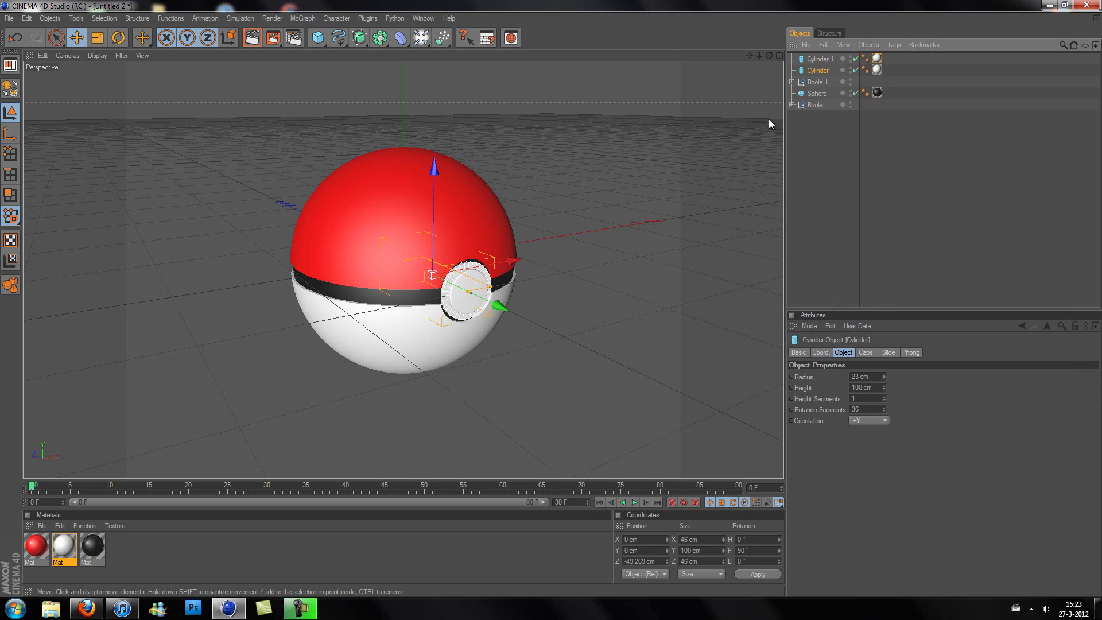
left_click_drag(769, 54, 551, 298)
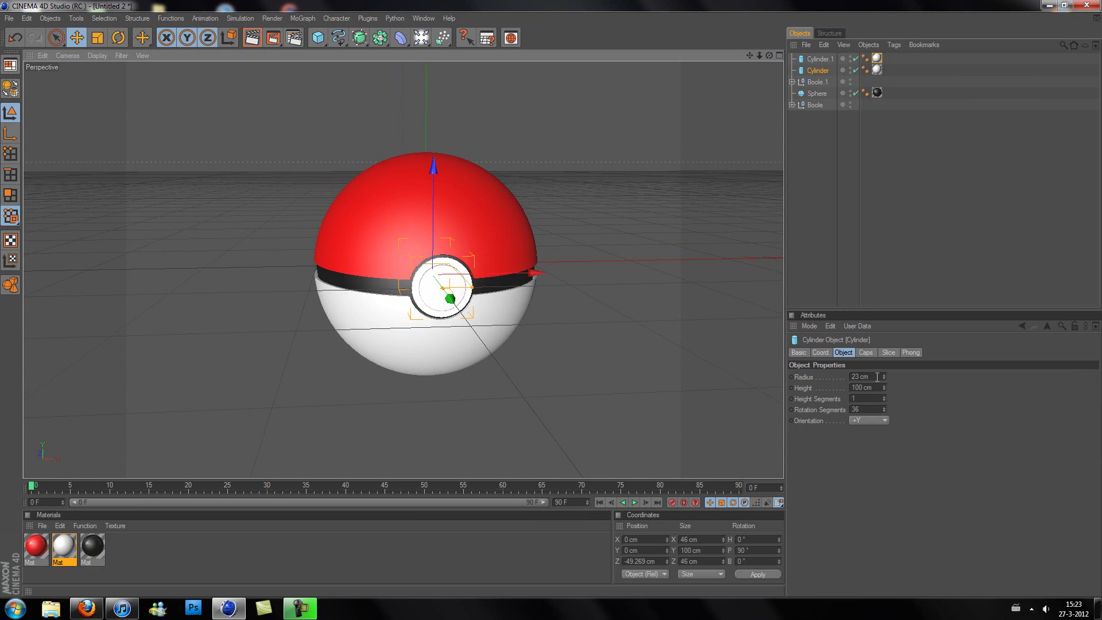
left_click(860, 377)
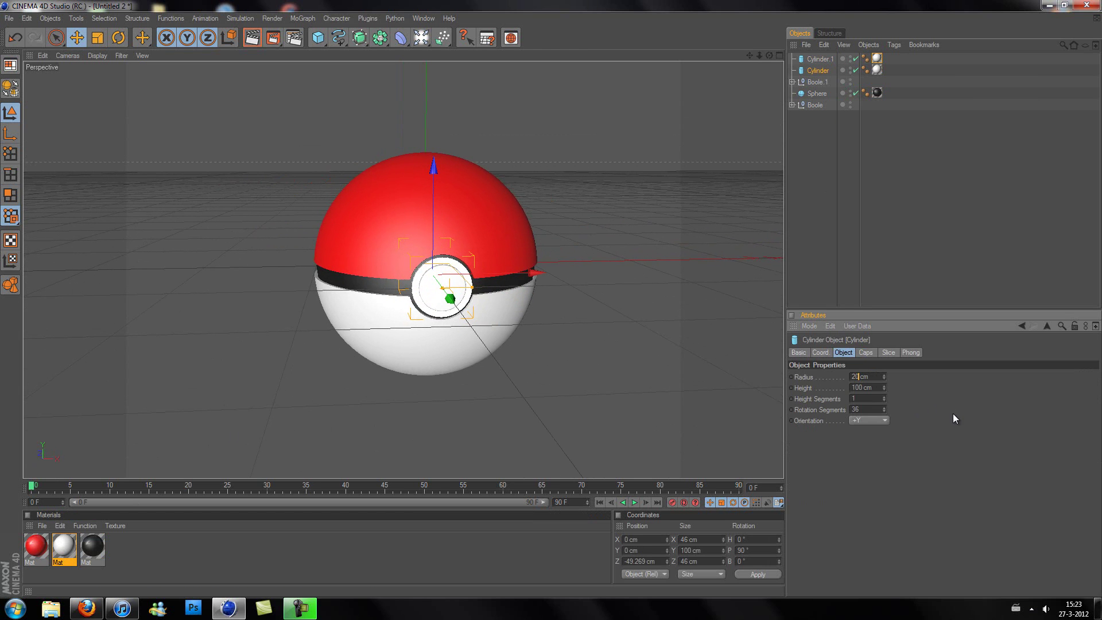
key("Return")
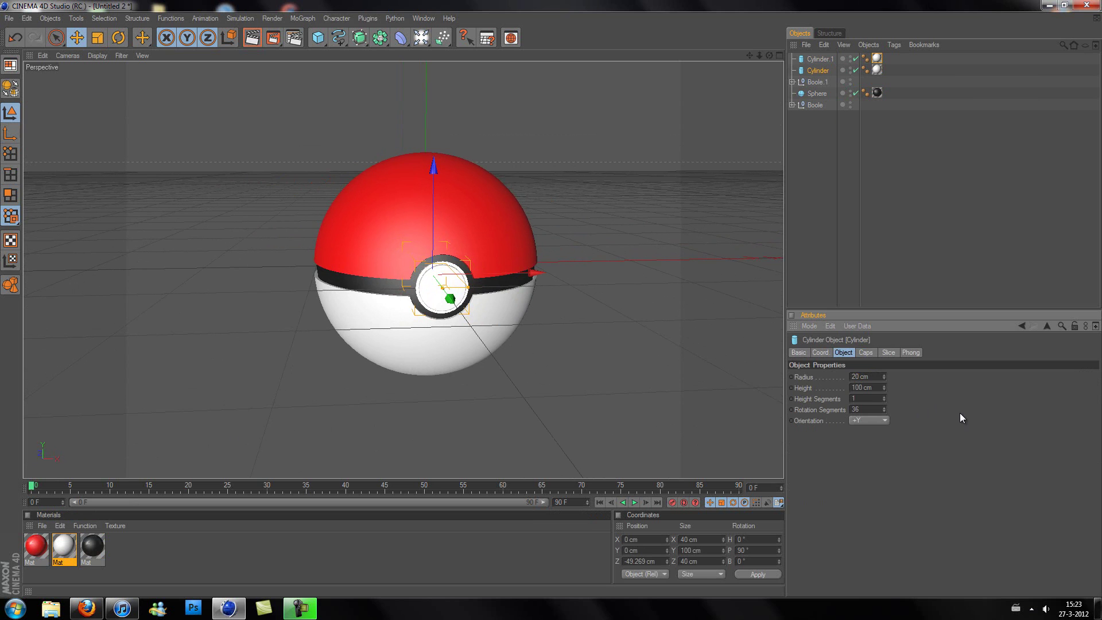
Set the radius of the button's inner cylinder to 15 cm and deselect it
left_click(826, 59)
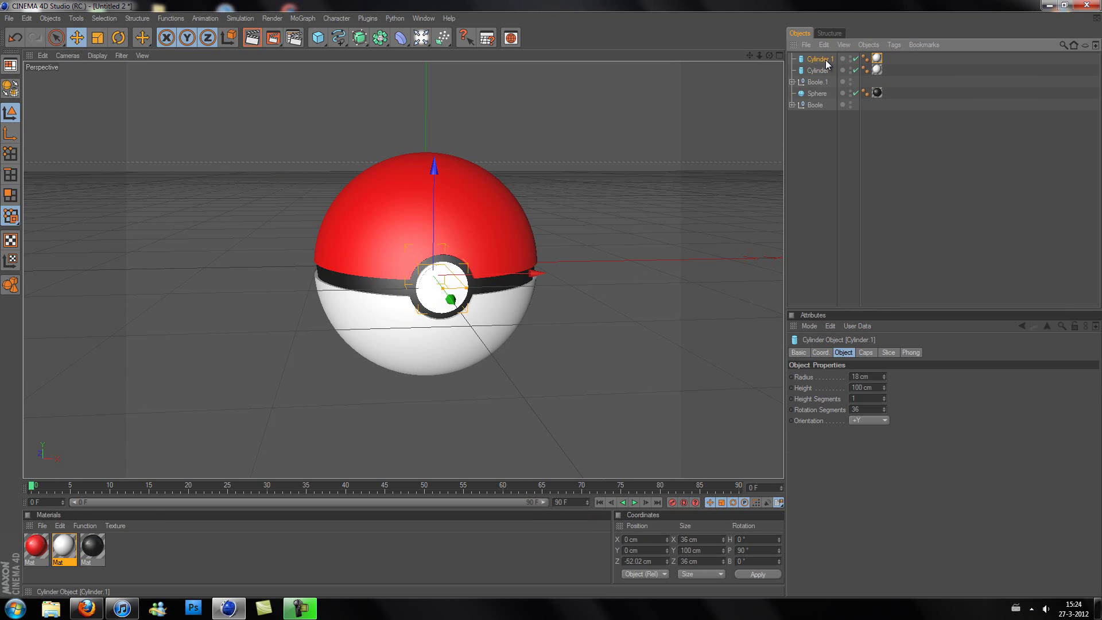
left_click(821, 70)
left_click(821, 60)
left_click(860, 377)
key("BackSpace")
type("5")
key("Return")
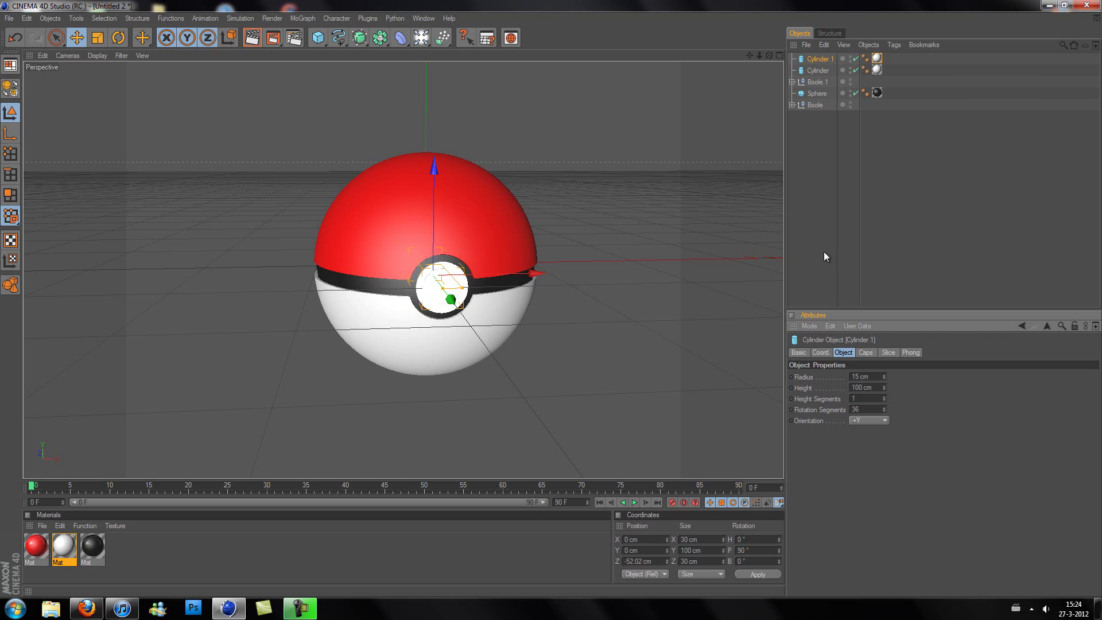
left_click(792, 196)
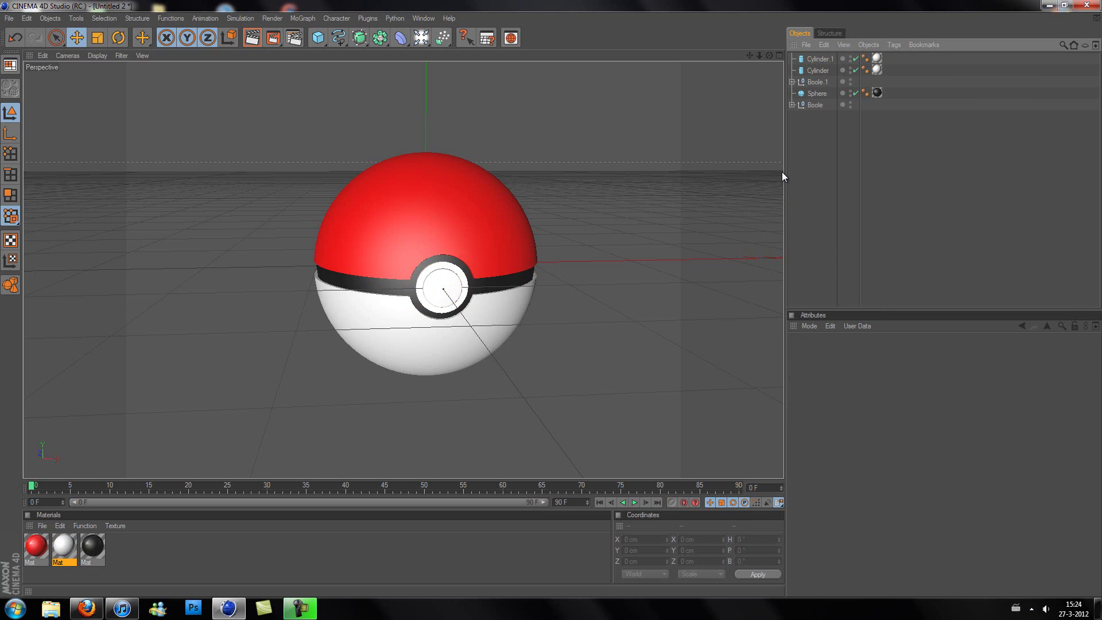
Add Ambient Occlusion, Color Correction, Depth of Field and Global Illumination effects to the render settings
left_click_drag(770, 56, 552, 298)
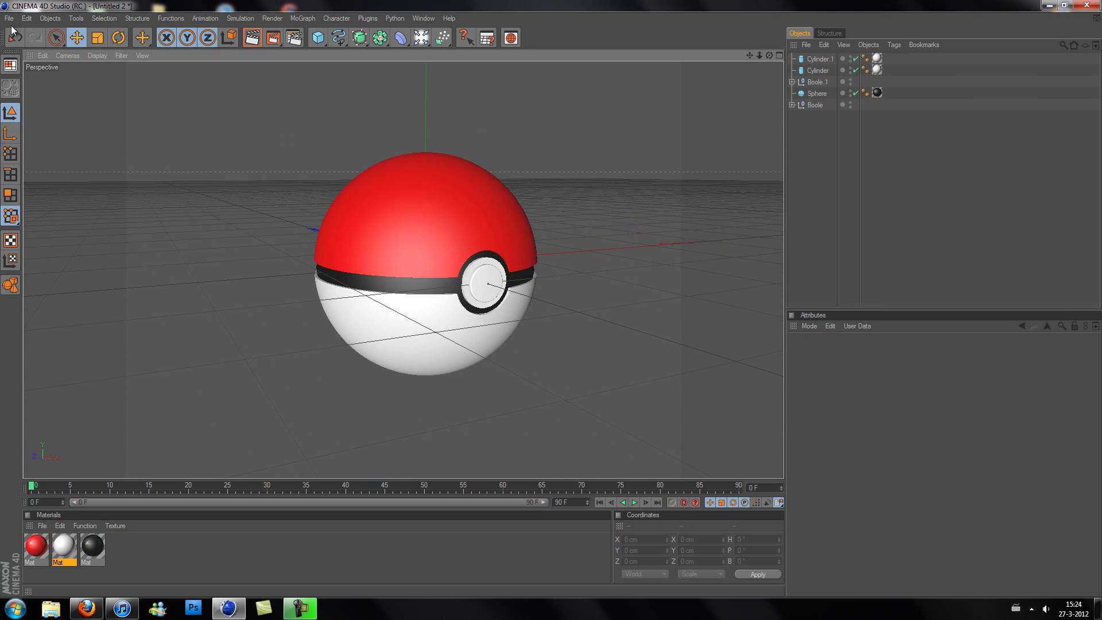
left_click(294, 38)
left_click(108, 207)
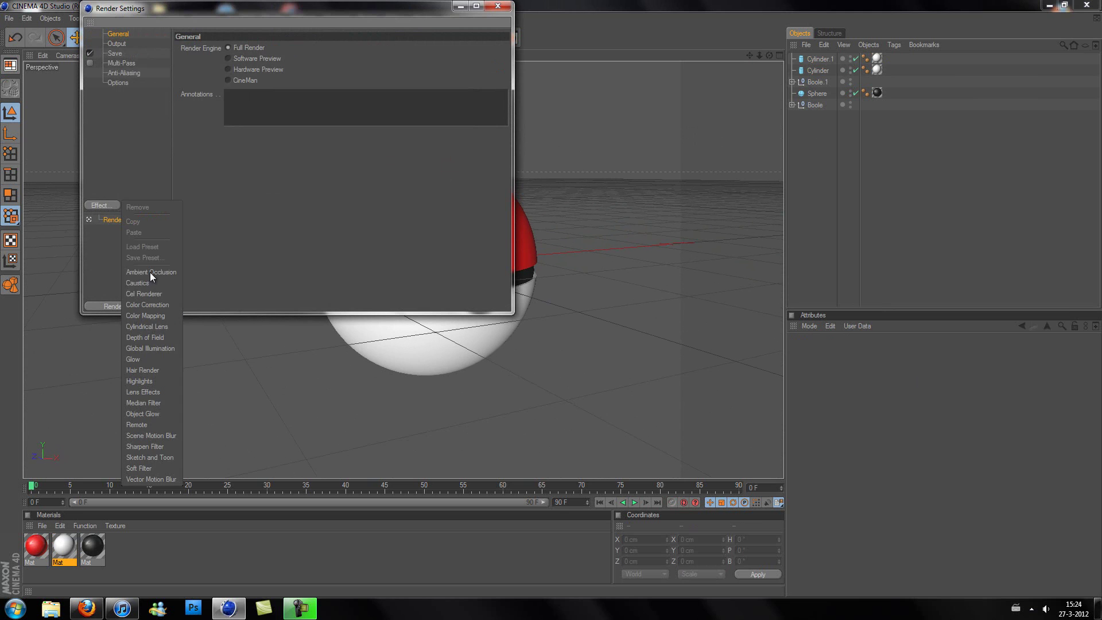
left_click(161, 279)
left_click(101, 205)
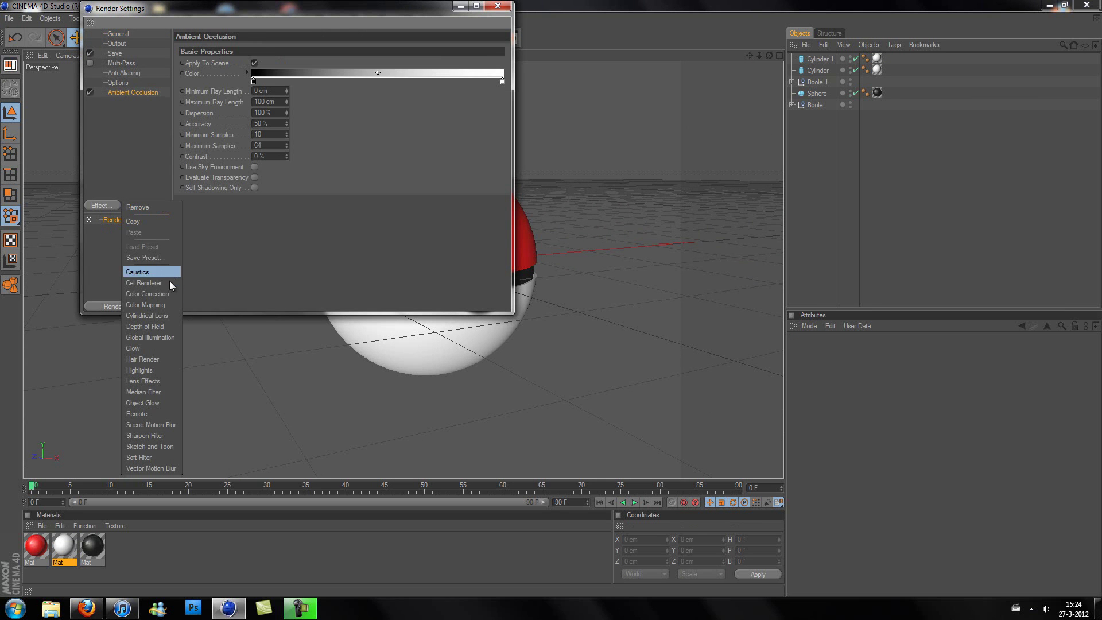
left_click(170, 294)
left_click(102, 207)
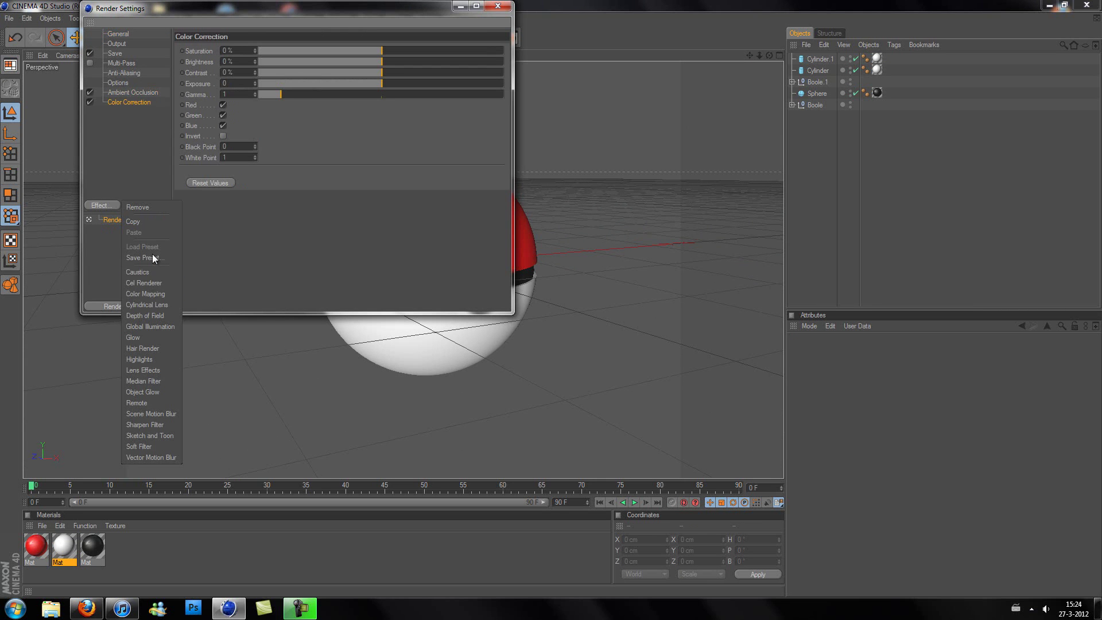
left_click(154, 316)
left_click(105, 207)
left_click(167, 315)
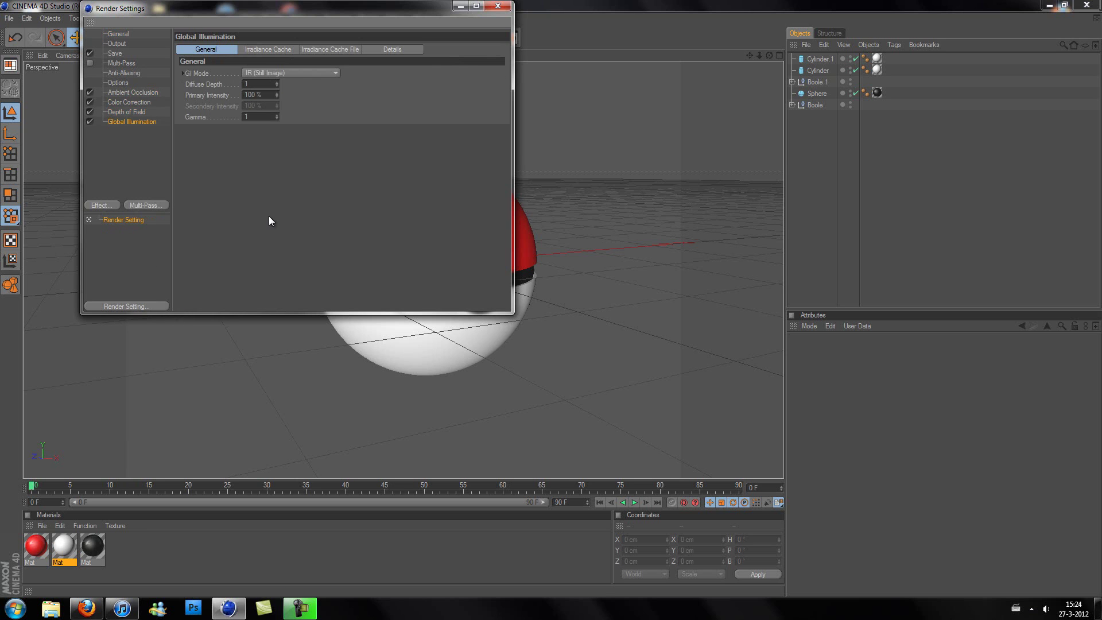
left_click(498, 7)
Add a Floor object and a Background object to the scene
left_click_drag(420, 37, 530, 133)
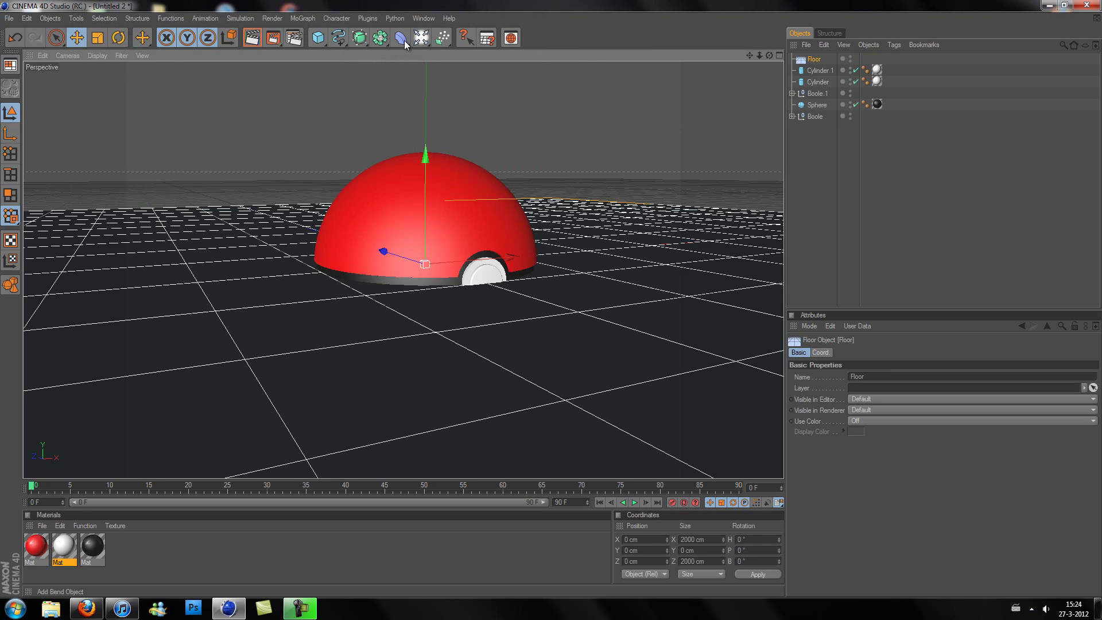
left_click_drag(429, 41, 533, 171)
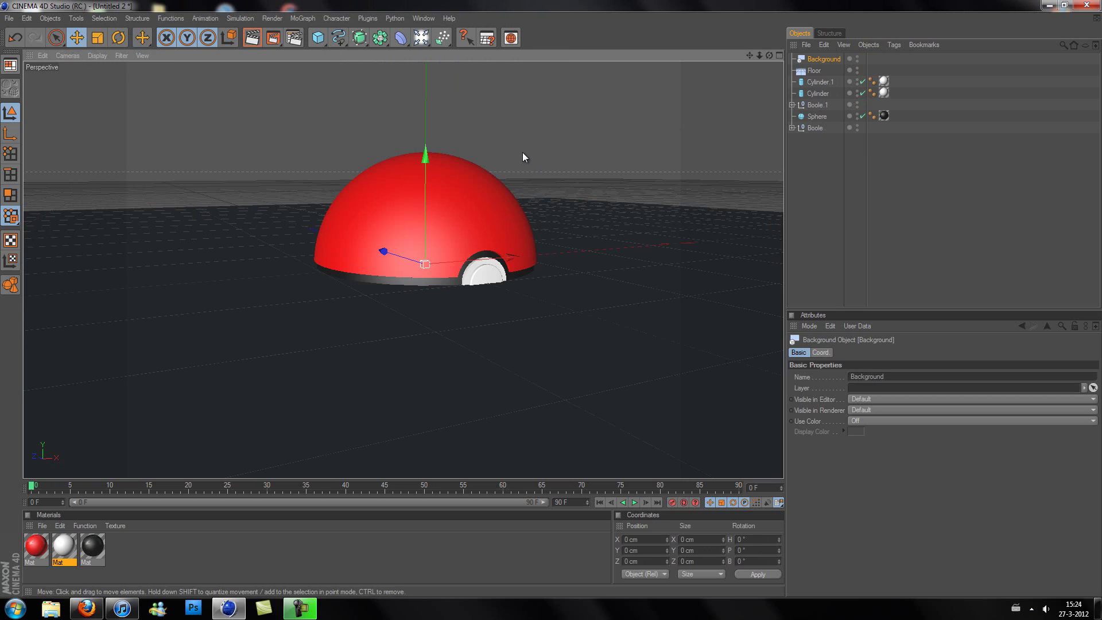
Group the two cylinders, both Boole shells and the inner sphere under one null object
left_click(818, 82)
left_click(821, 129, "shift")
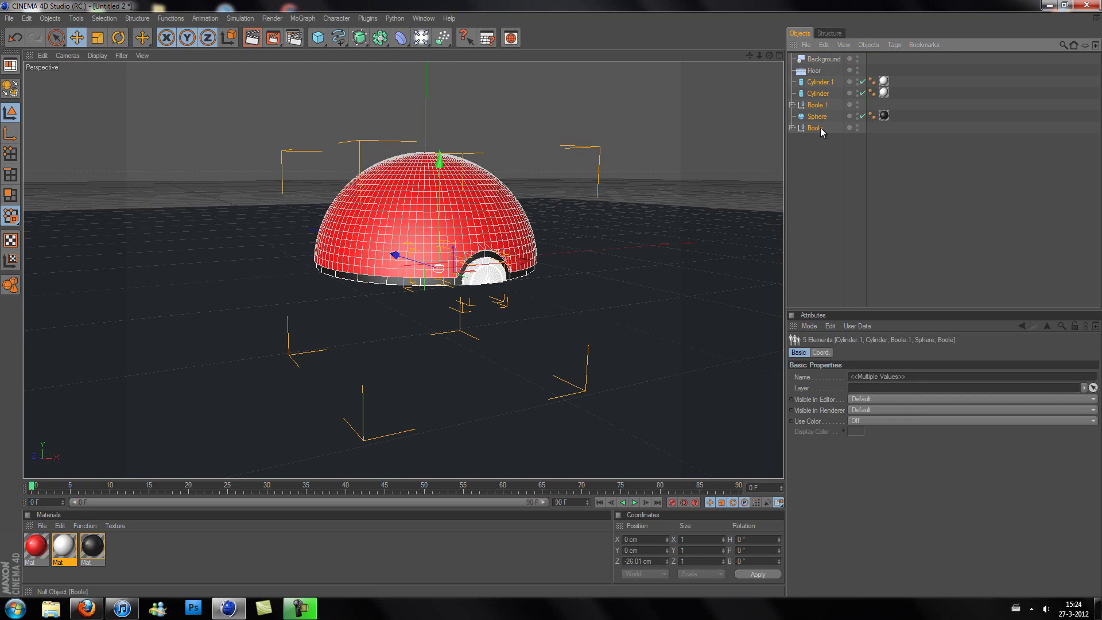
key("g")
key("c")
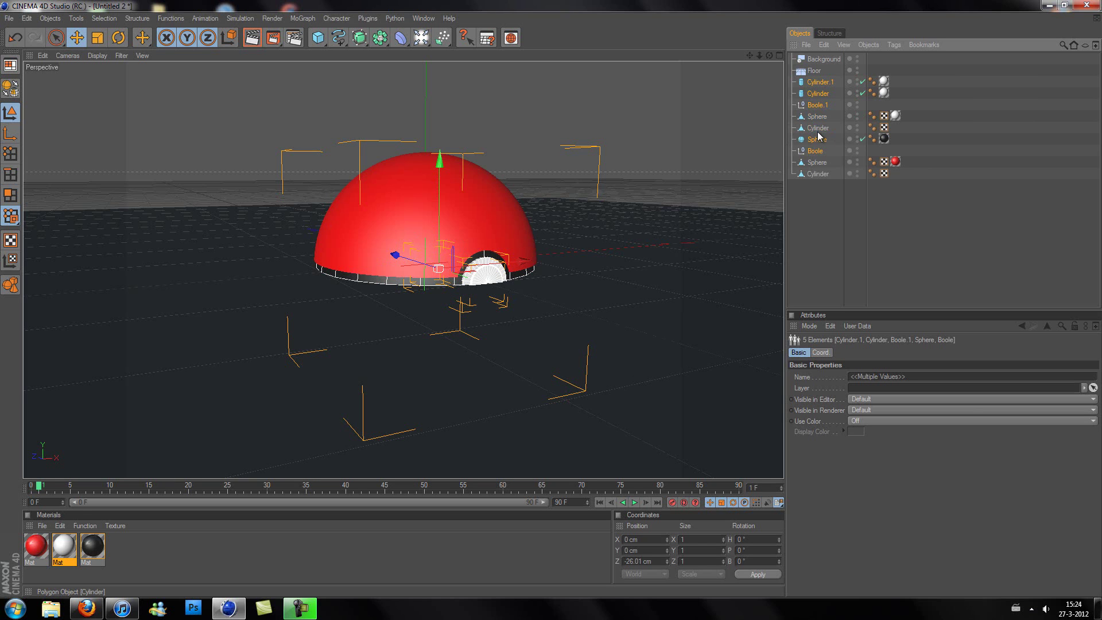
right_click(826, 102)
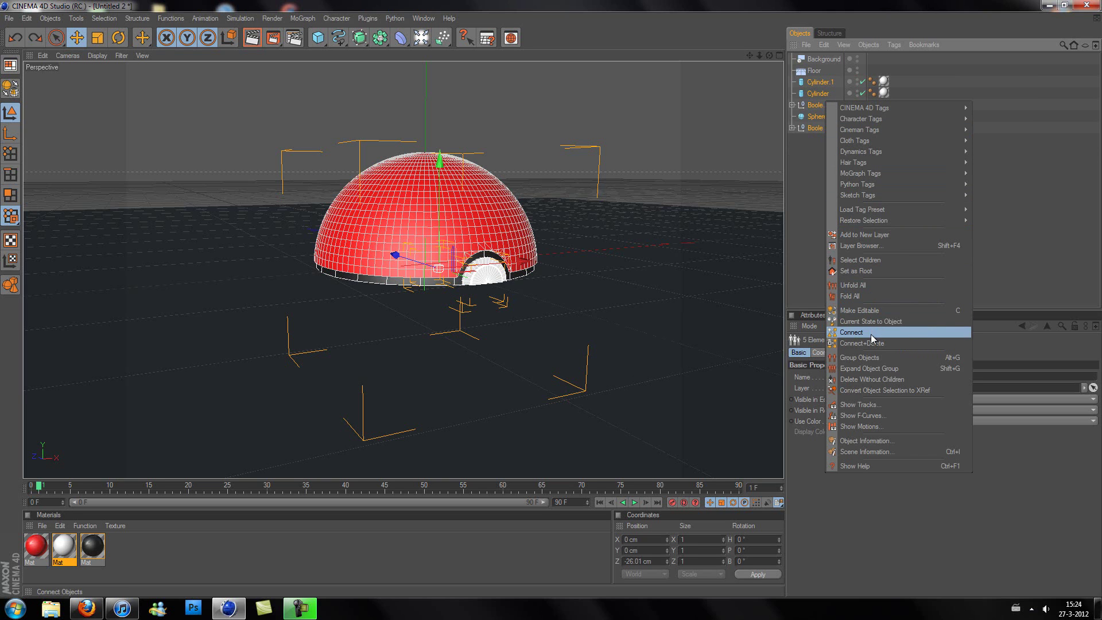
left_click(869, 358)
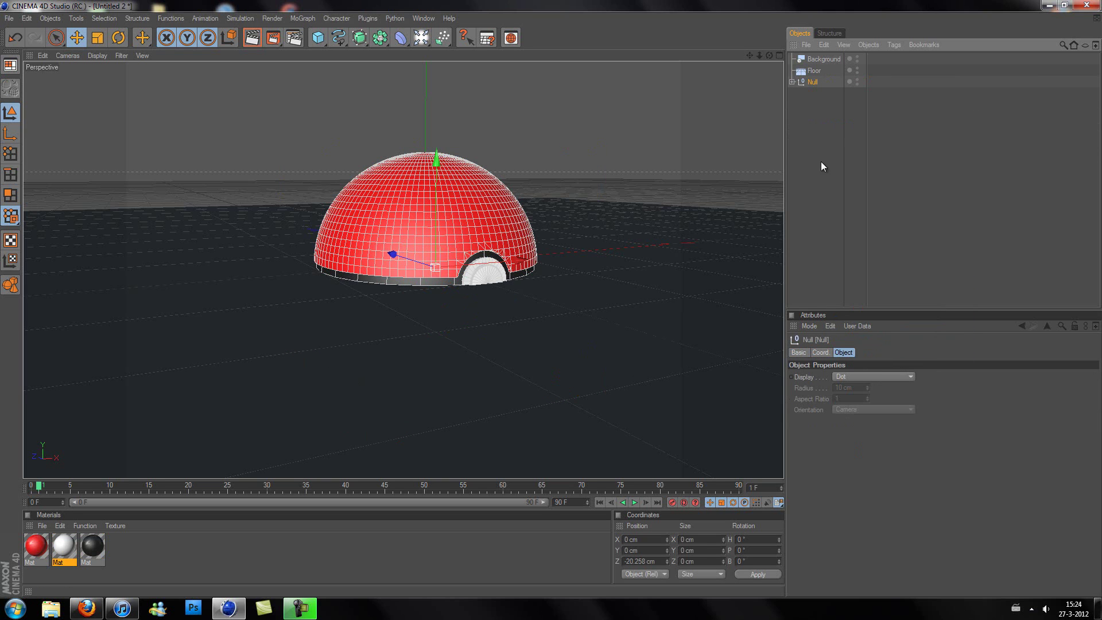
Raise the Poké Ball group above the floor by setting its Y position to 102 cm, then deselect it
left_click(629, 550)
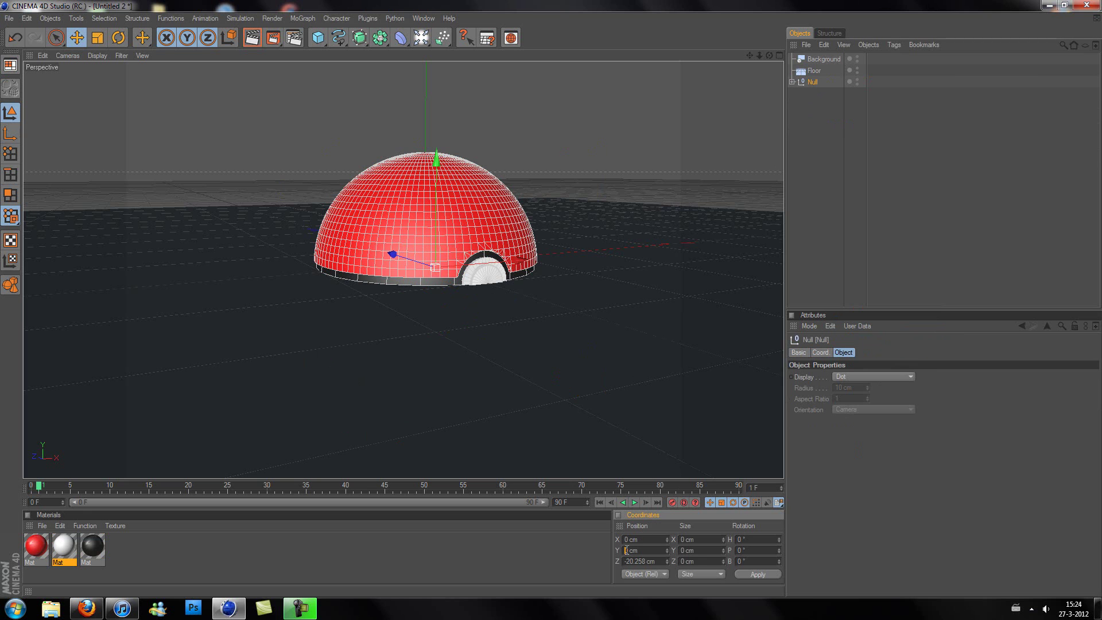
type("102")
key("Return")
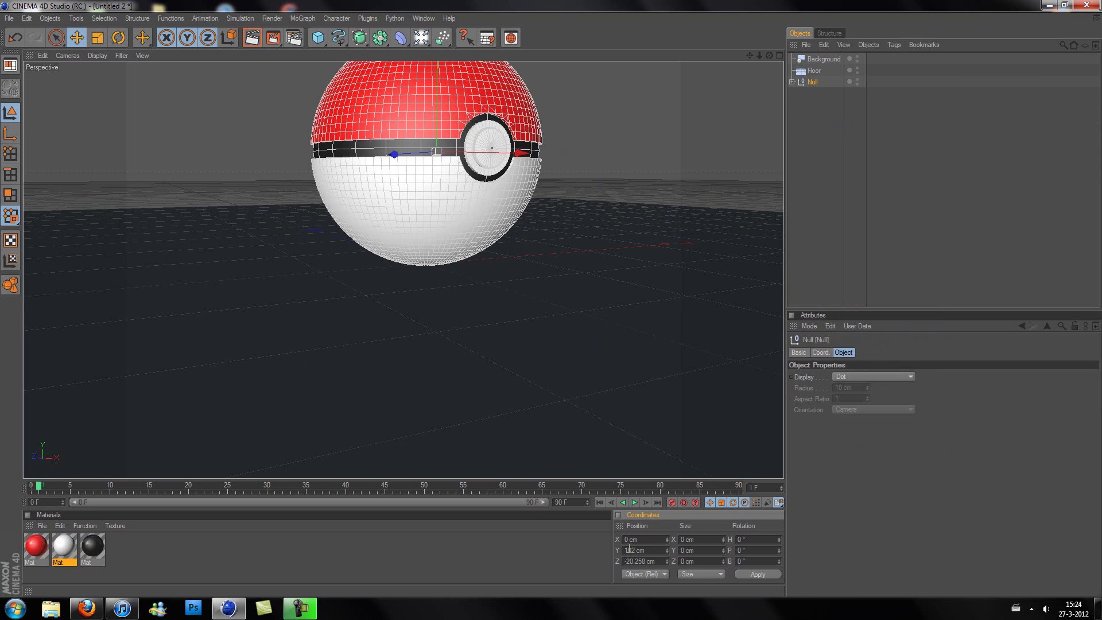
mouse_move(756, 53)
left_mouse_down()
mouse_move(551, 320)
mouse_move(551, 299)
mouse_move(761, 54)
mouse_move(549, 301)
mouse_move(759, 61)
left_mouse_up()
left_click(823, 112)
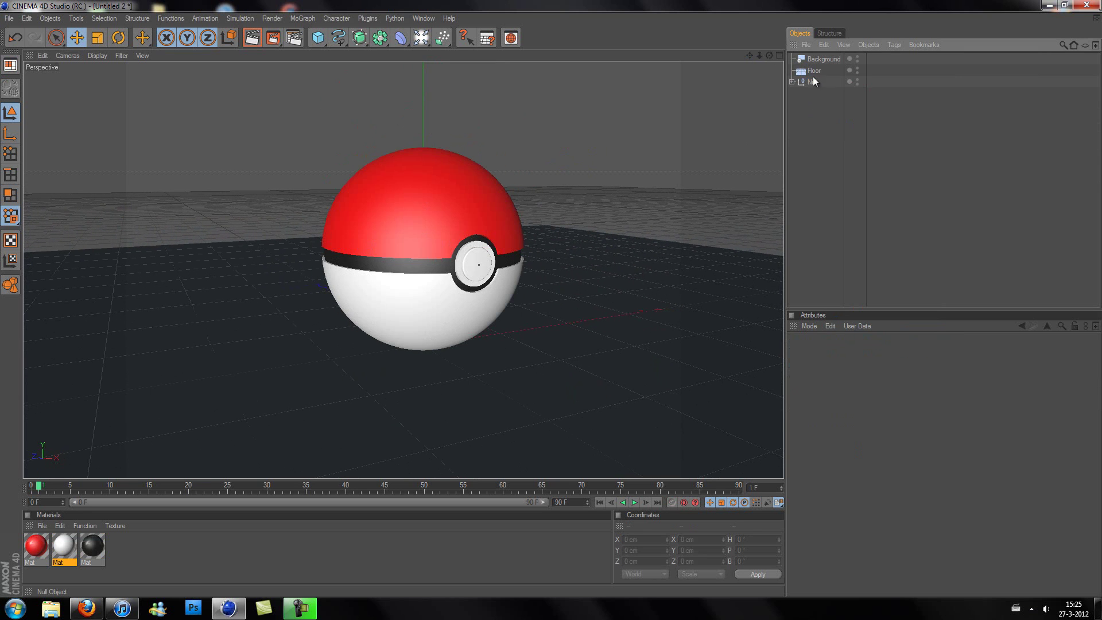
Create a new material and set its colour to a dusty pink (RGB 200, 152, 152)
left_click(814, 71)
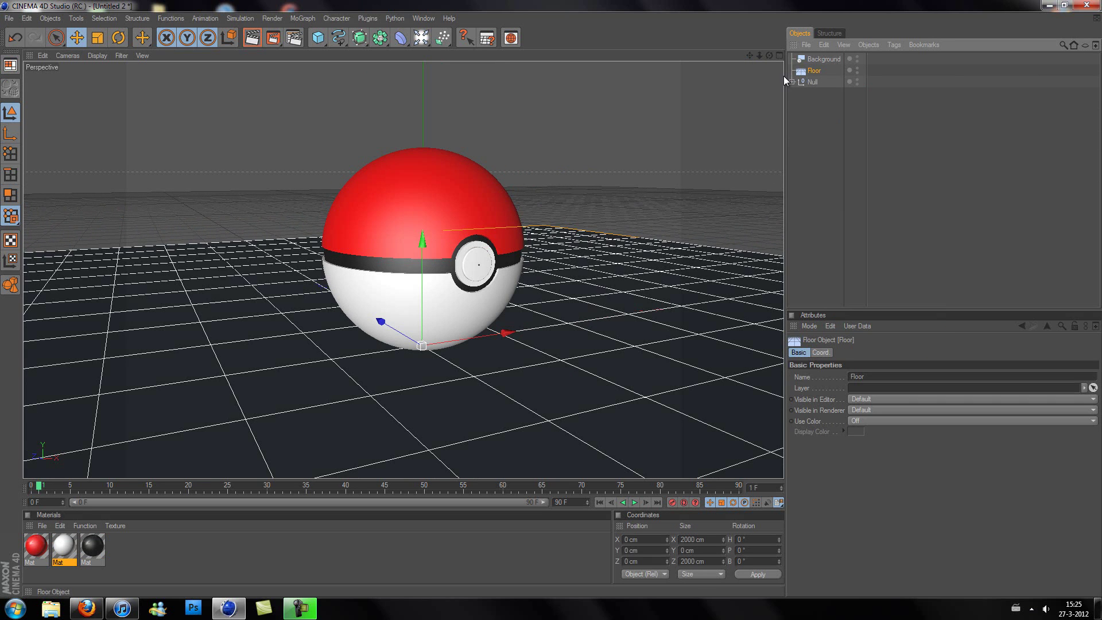
double_click(114, 553)
double_click(35, 560)
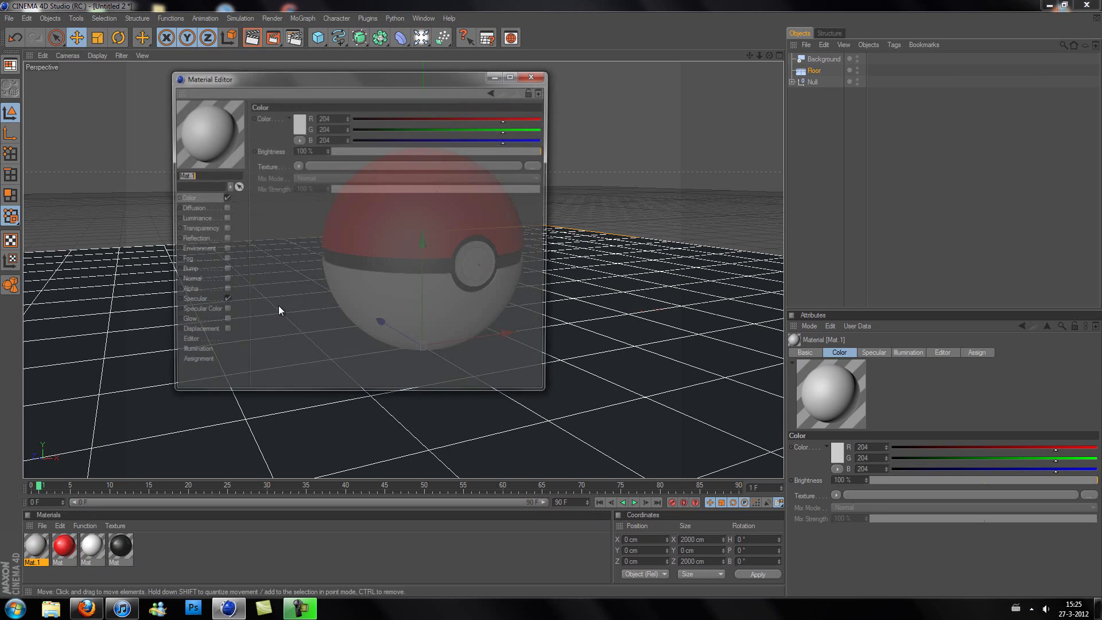
left_click(296, 126)
left_click_drag(247, 111, 248, 102)
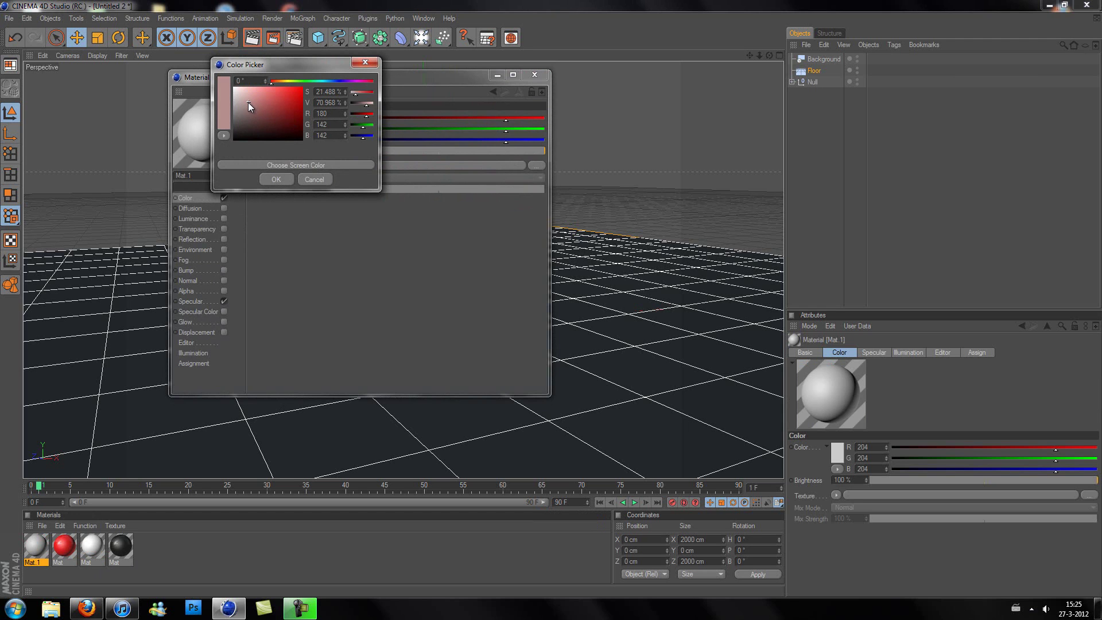
left_click(276, 178)
left_click(294, 124)
left_click_drag(245, 99, 249, 94)
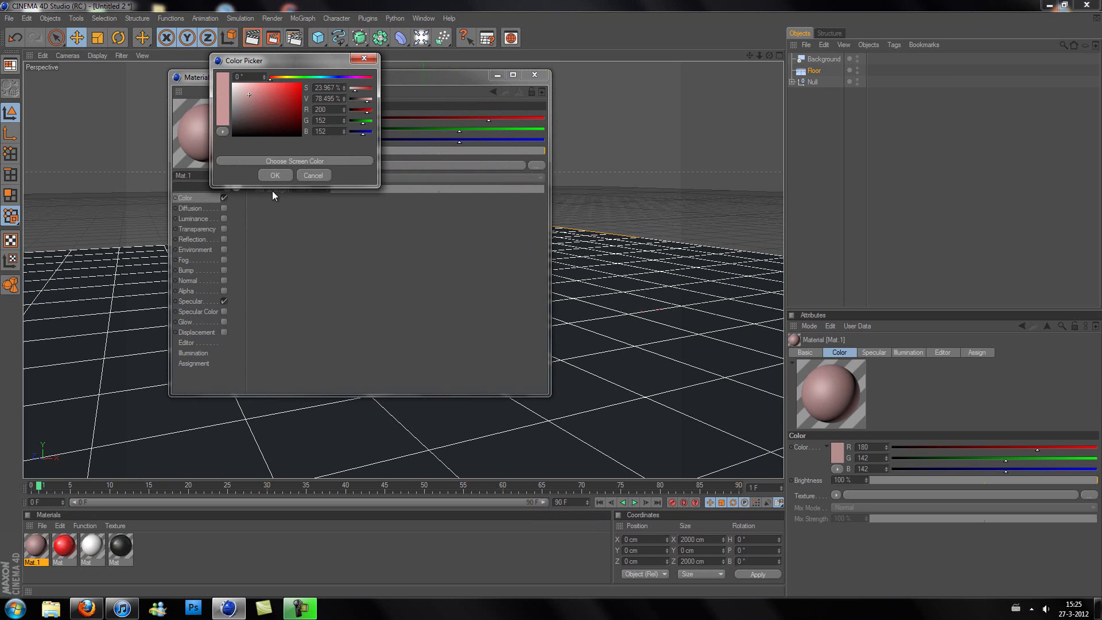
left_click(276, 175)
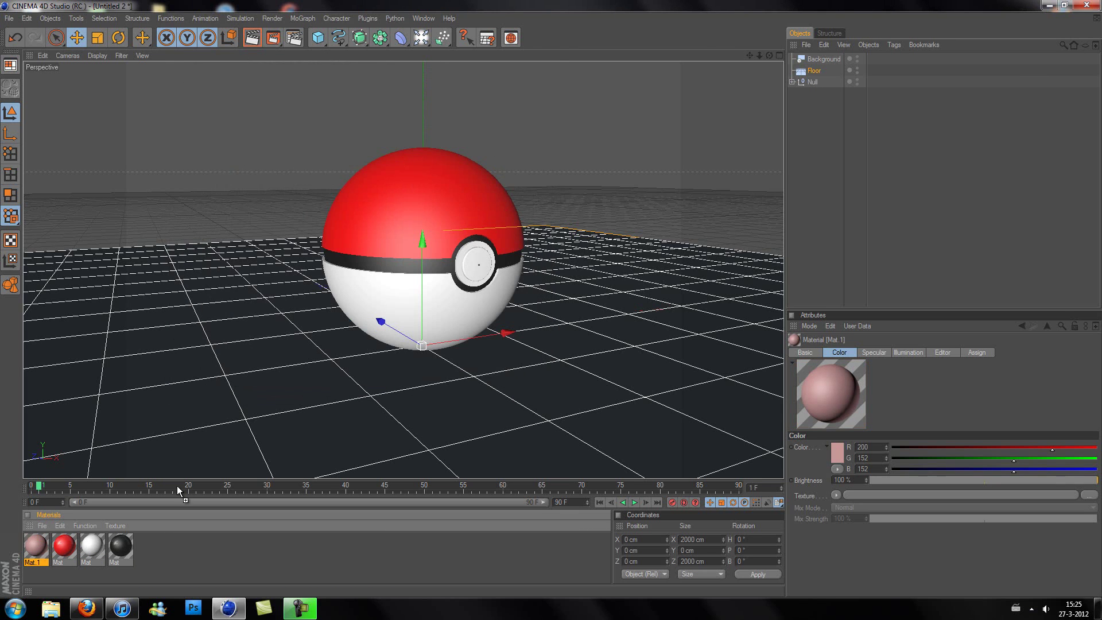
Apply the pink material to both the Floor and the Background objects
left_click_drag(177, 486, 816, 71)
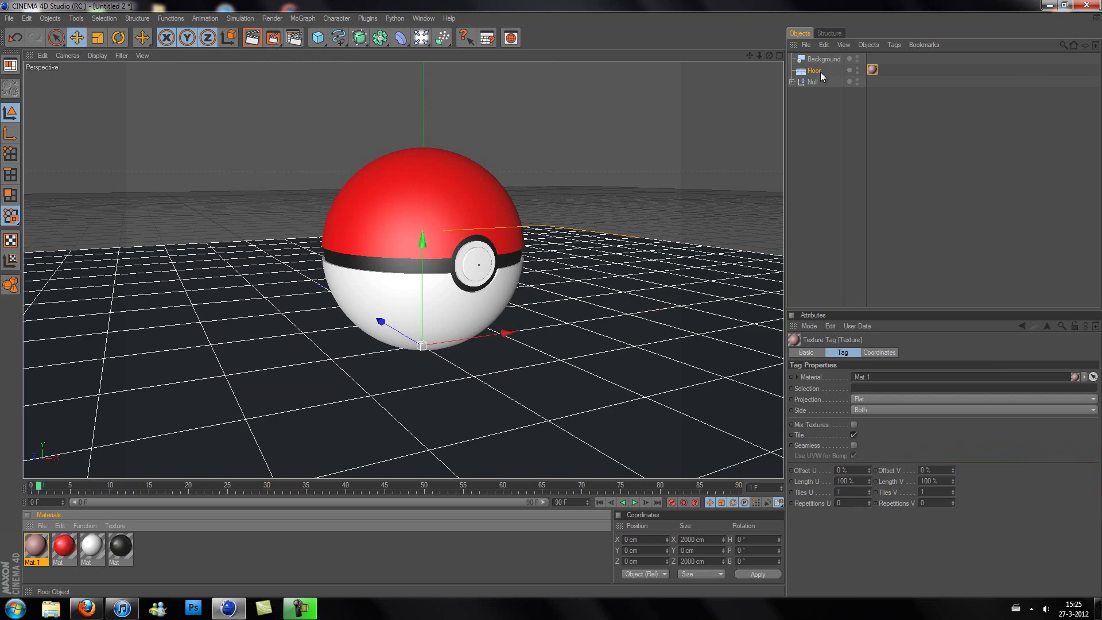
left_click_drag(51, 548, 823, 59)
left_click(829, 71)
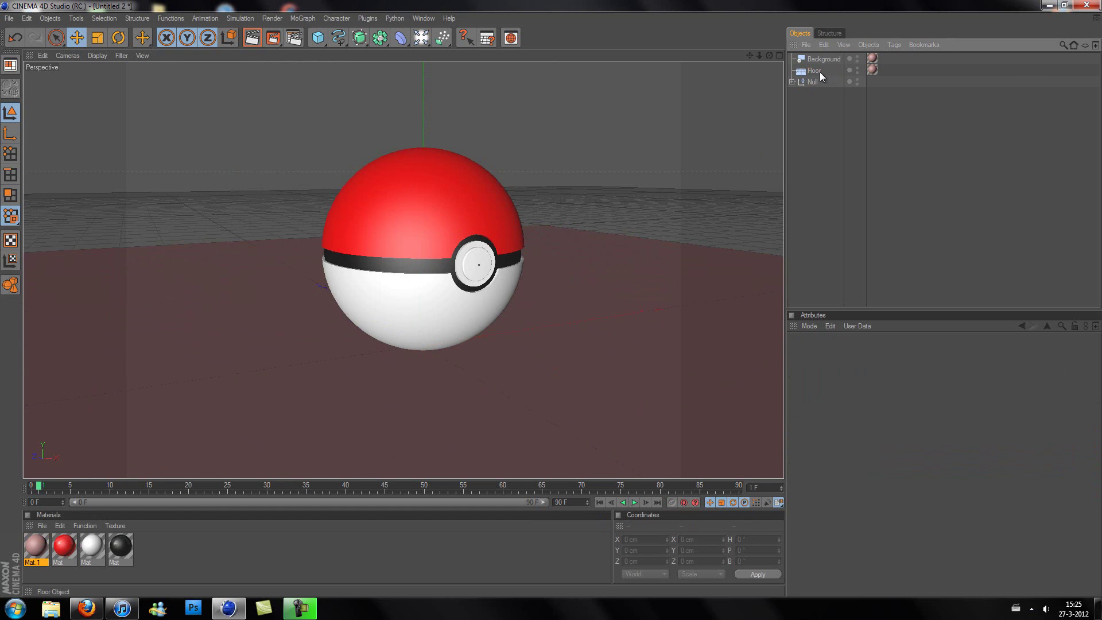
Add a Compositing tag to the Floor object and enable Compositing Background on it, then deselect everything
left_click(817, 71)
right_click(818, 72)
mouse_move(852, 99)
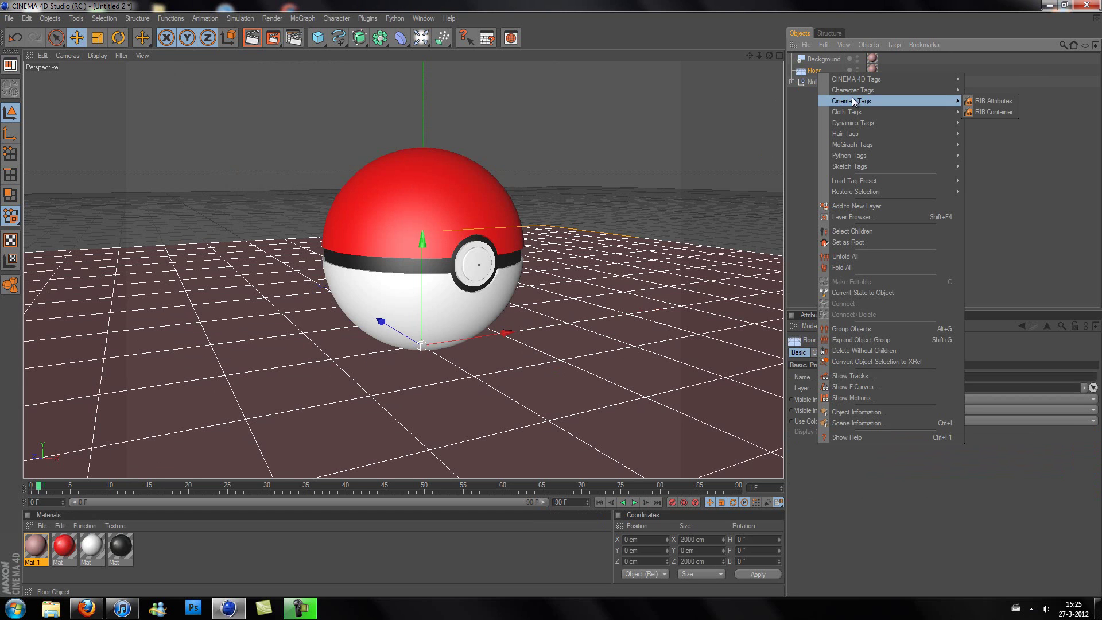
mouse_move(859, 125)
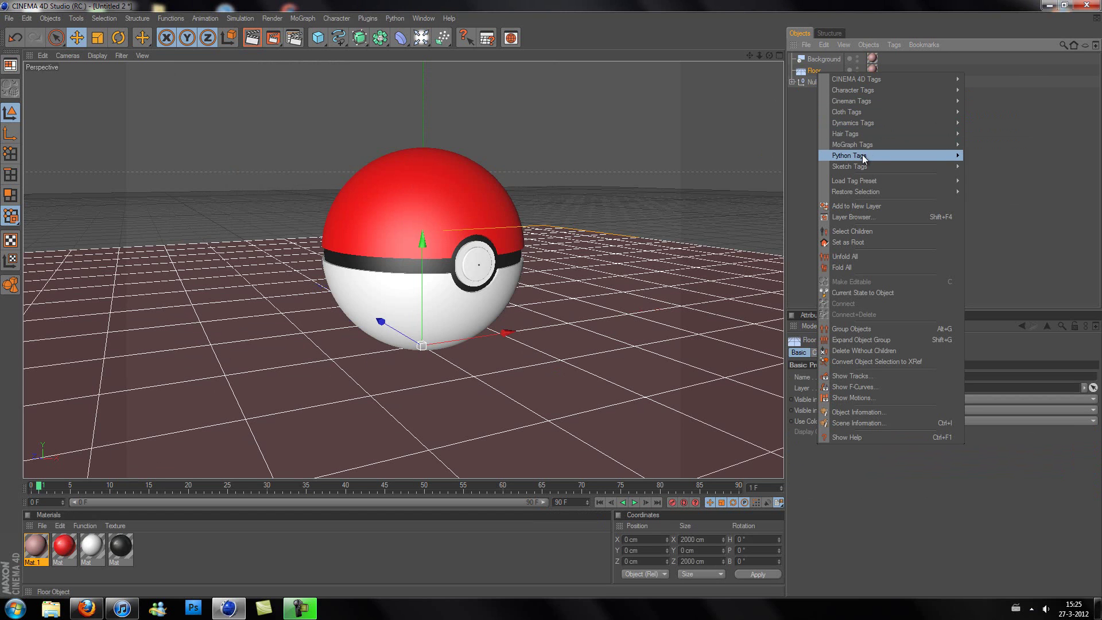
mouse_move(864, 81)
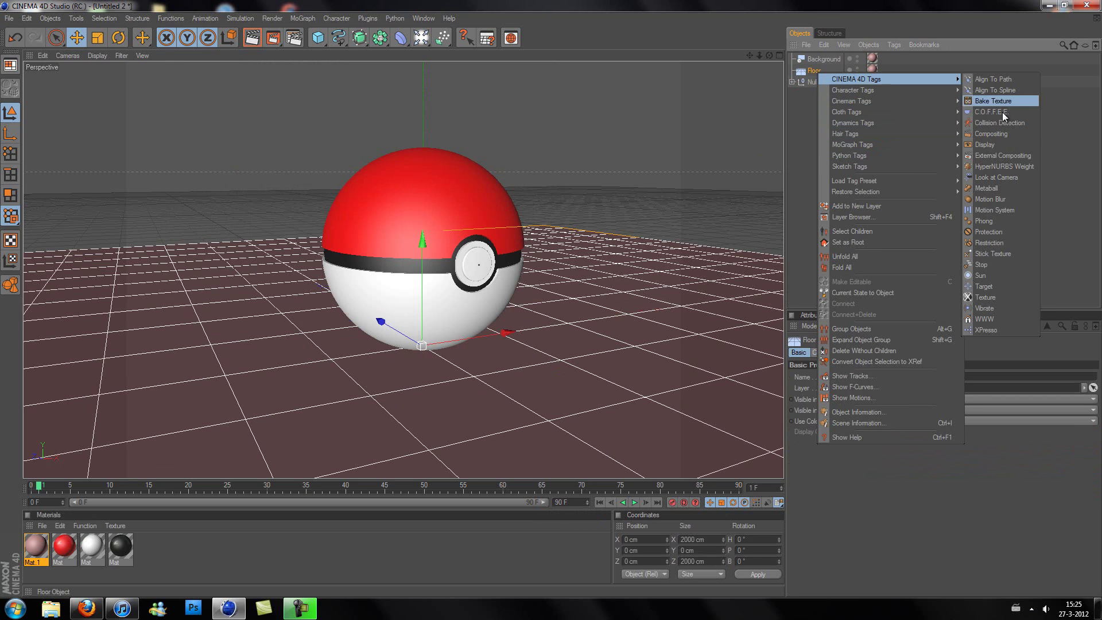
left_click(1002, 134)
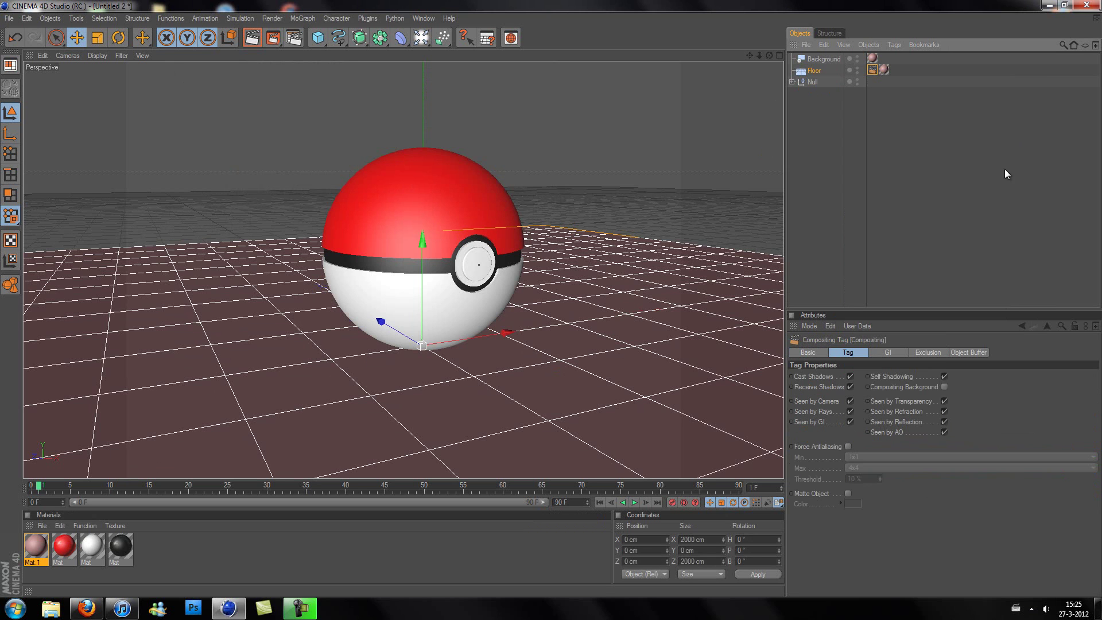
left_click(944, 387)
left_click(801, 147)
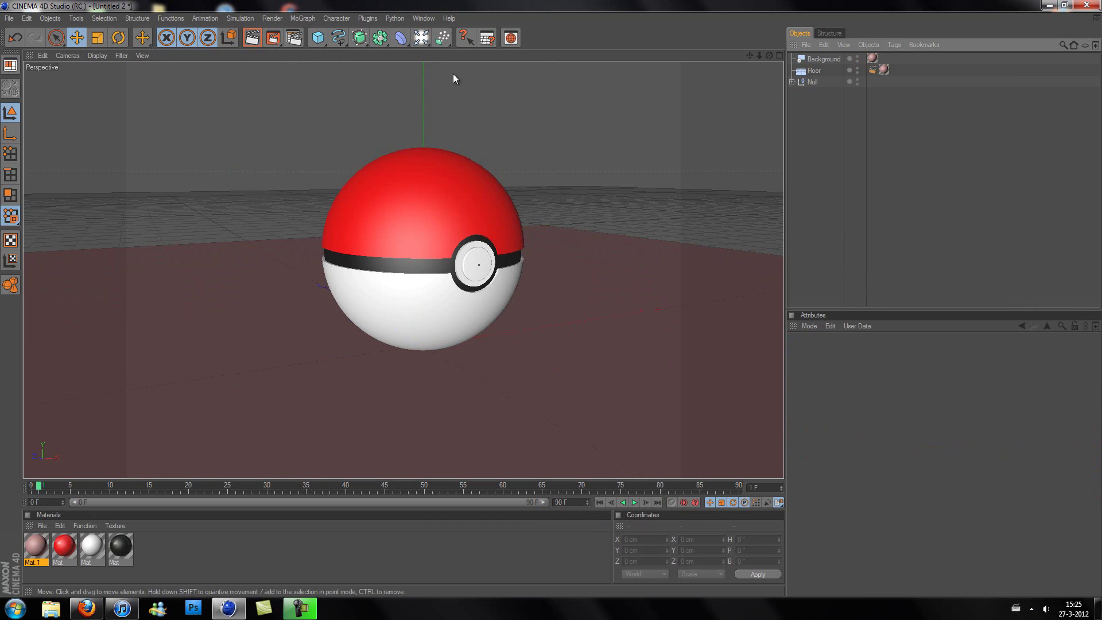
Add a Light and an Array object, and nest the light inside the array
left_click(423, 43)
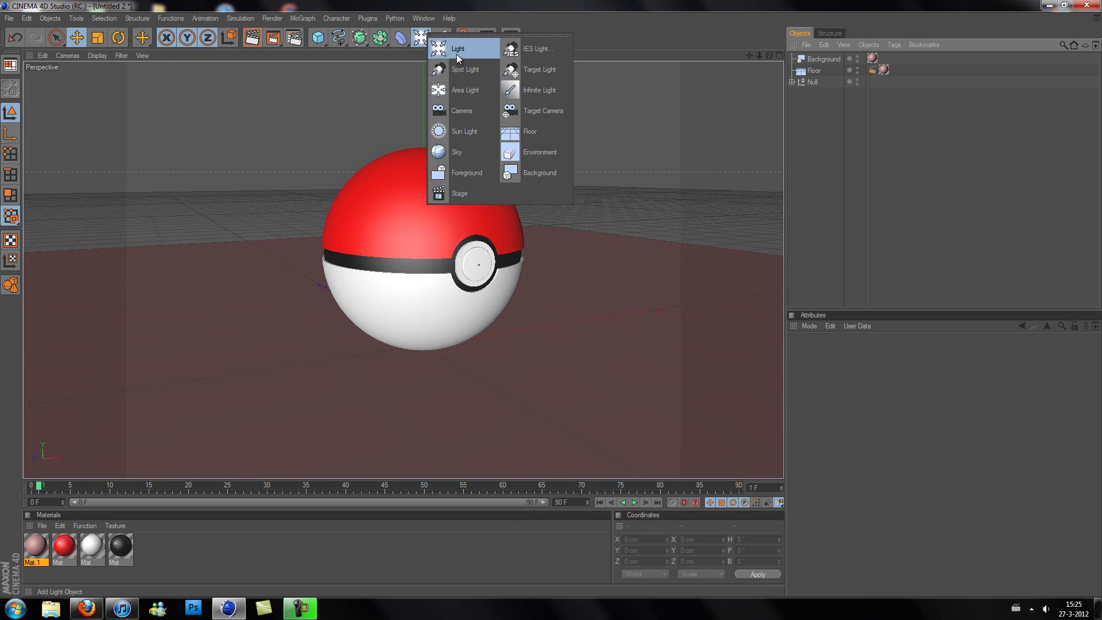
left_click(458, 57)
left_click(380, 38)
left_click(417, 51)
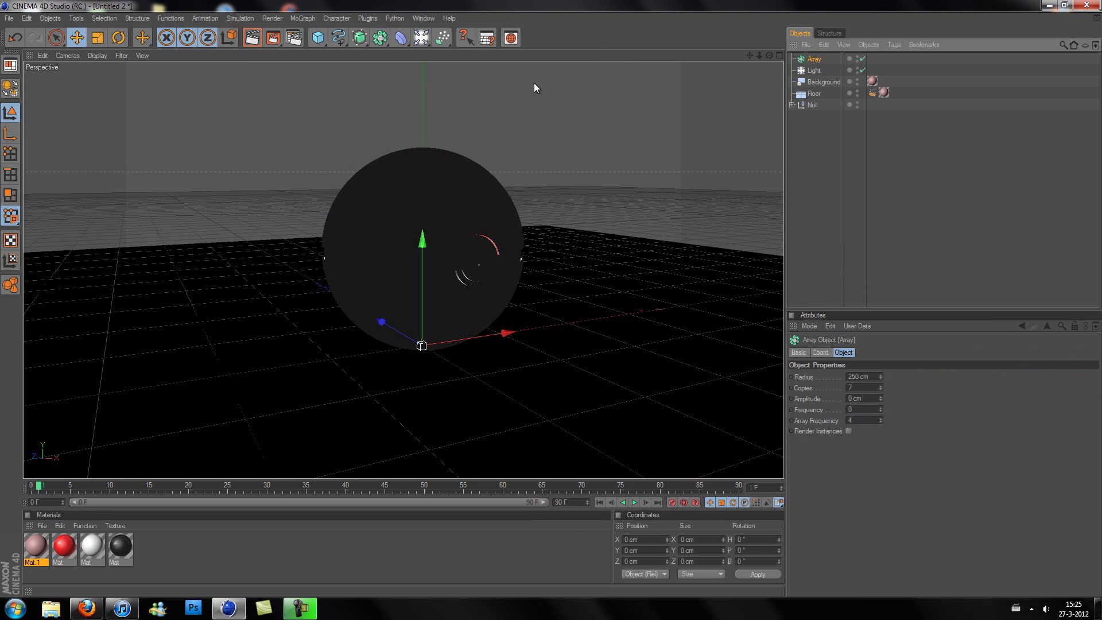
left_click_drag(814, 70, 817, 61)
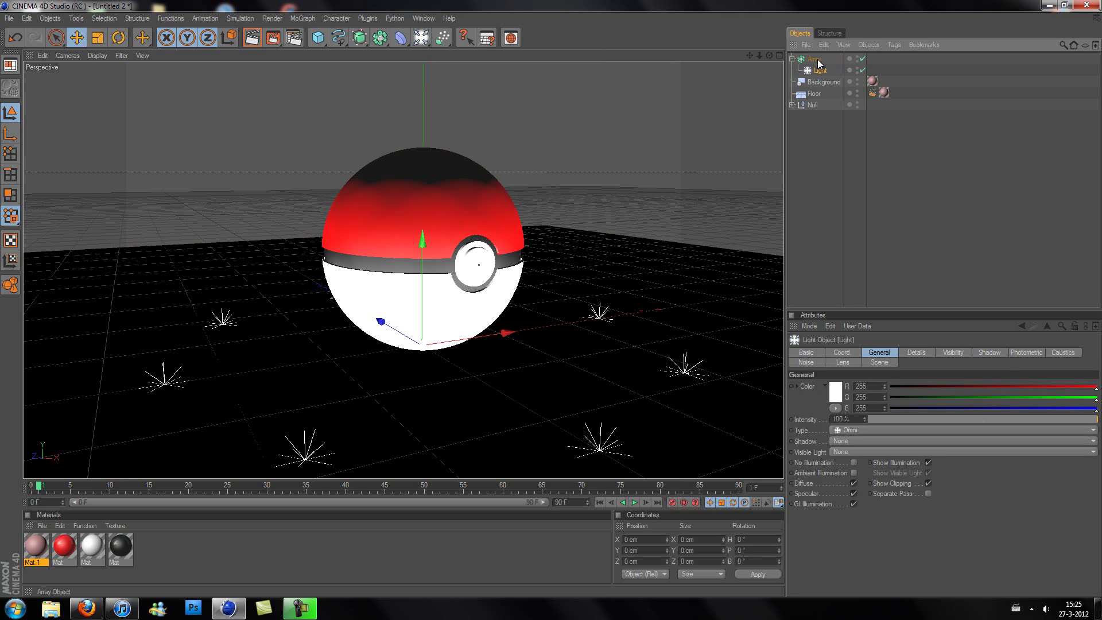
Set the light array's radius to 1000 cm and its Y position to 500 cm
left_click(815, 60)
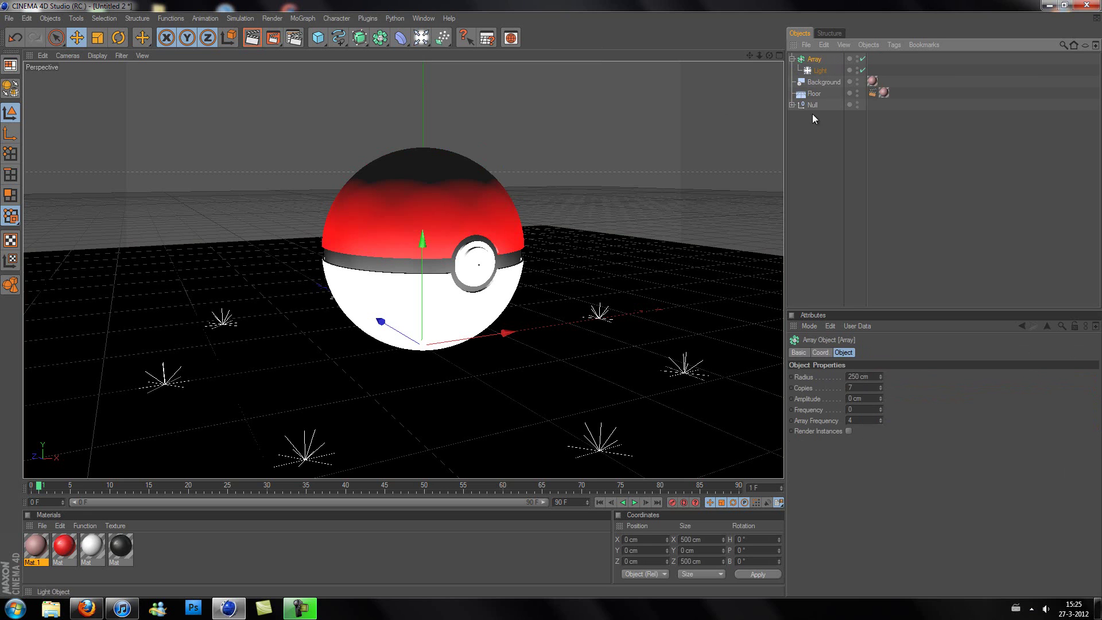
double_click(857, 376)
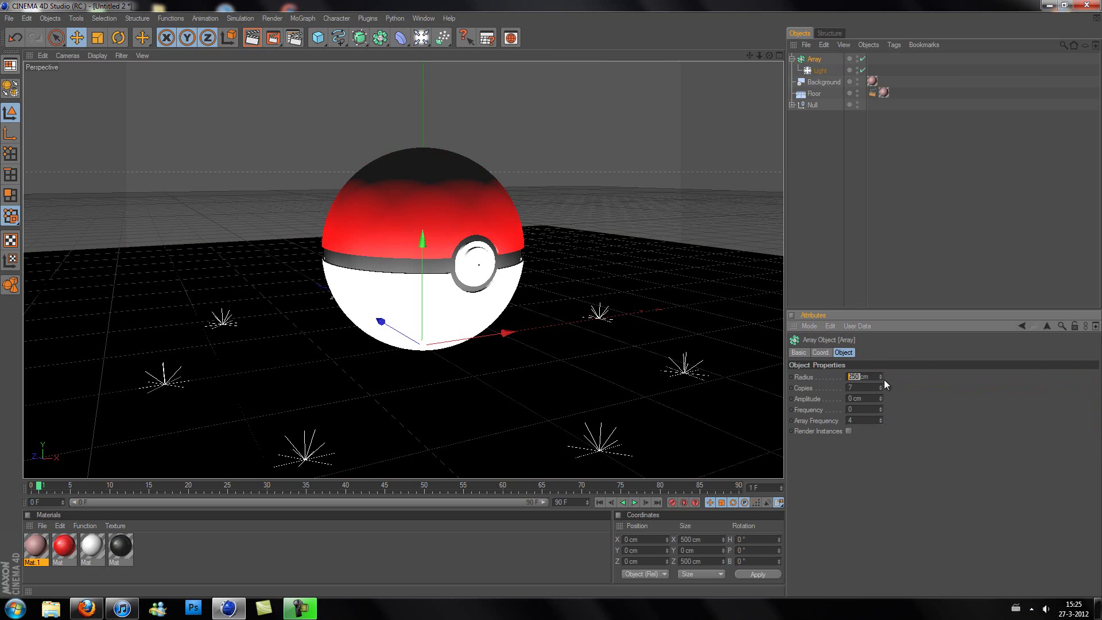
double_click(628, 552)
type("500")
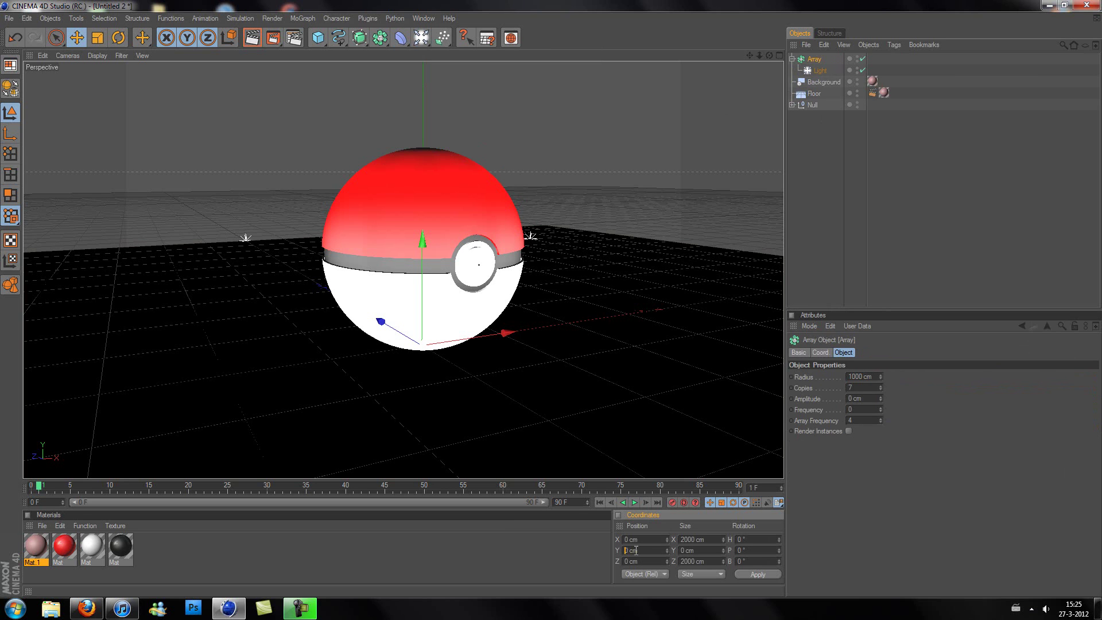
key("Return")
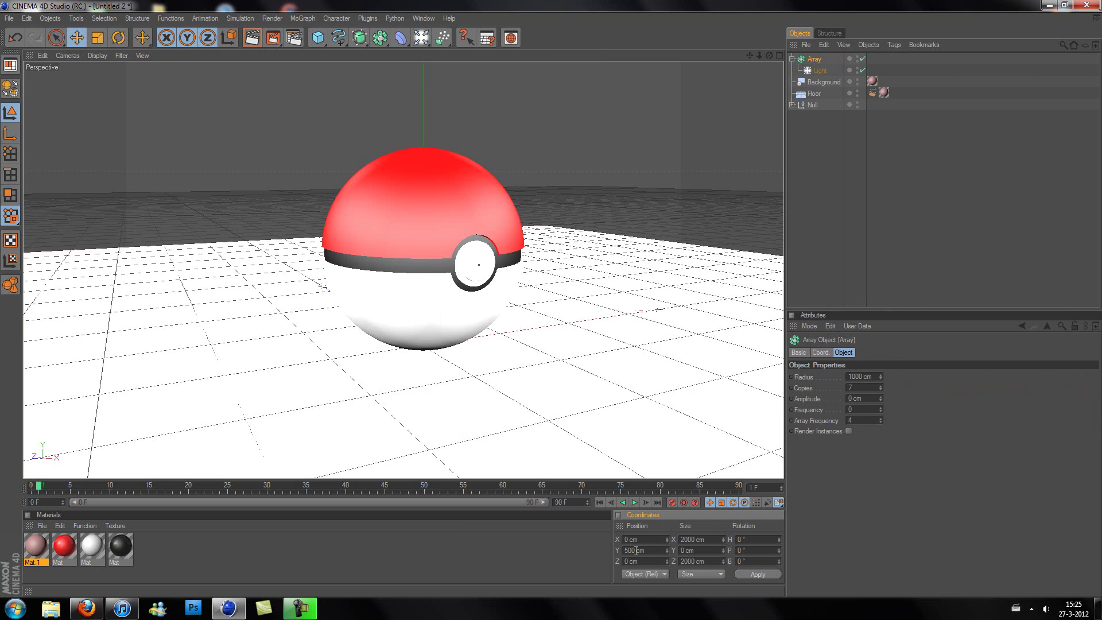
left_click(852, 516)
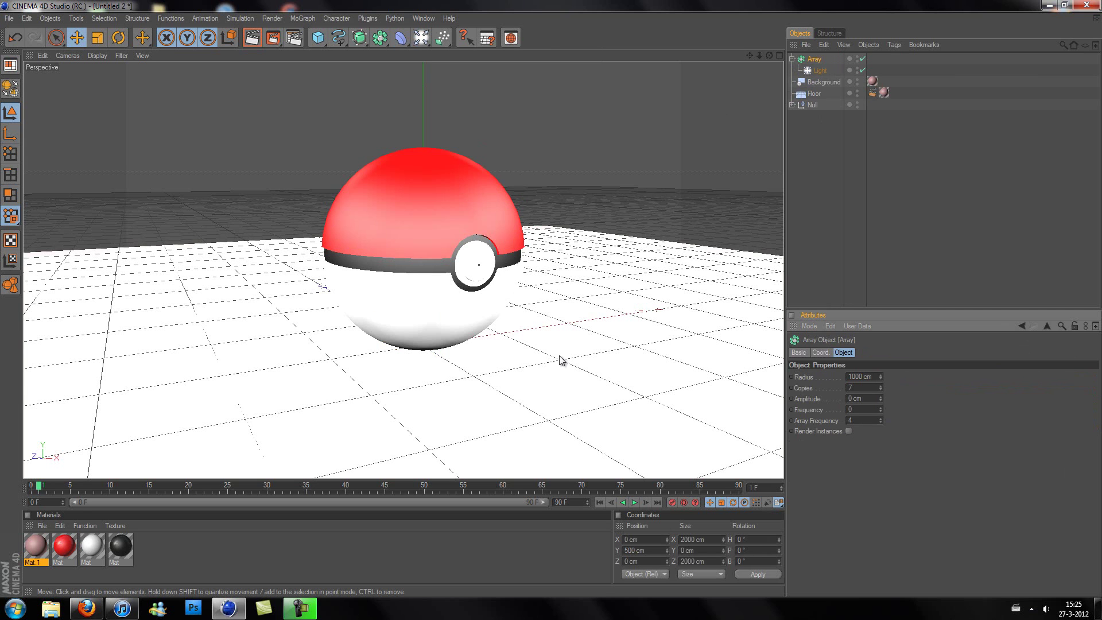
Render the perspective view to preview the lighting, then save the scene on the desktop as Pokeball
left_click(251, 40)
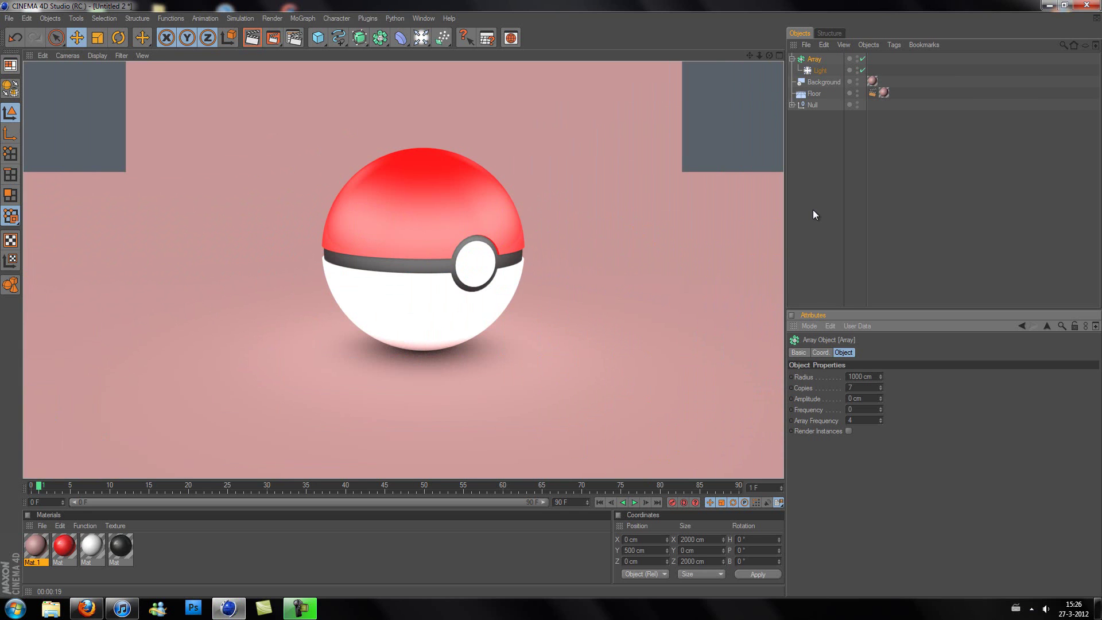
left_click(9, 18)
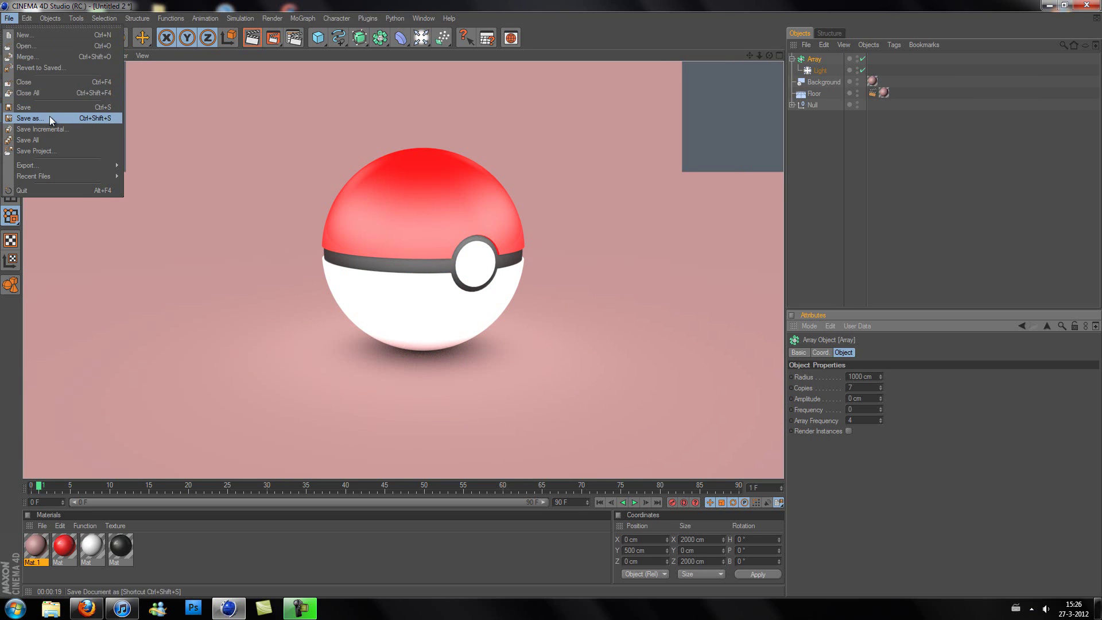
left_click(31, 118)
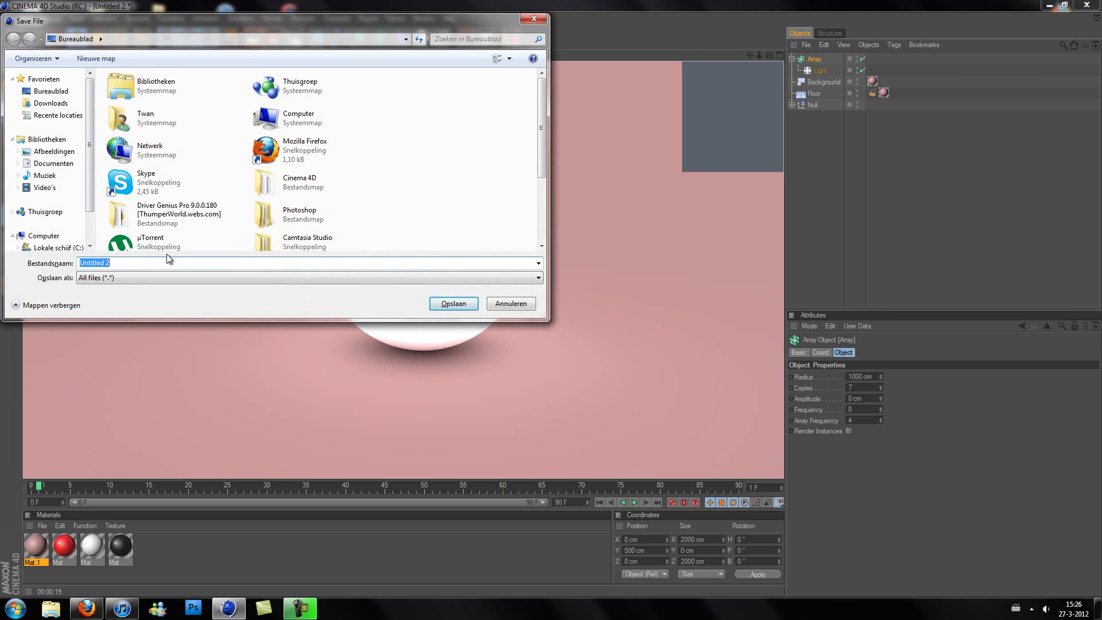
type("Pokeball")
key("Return")
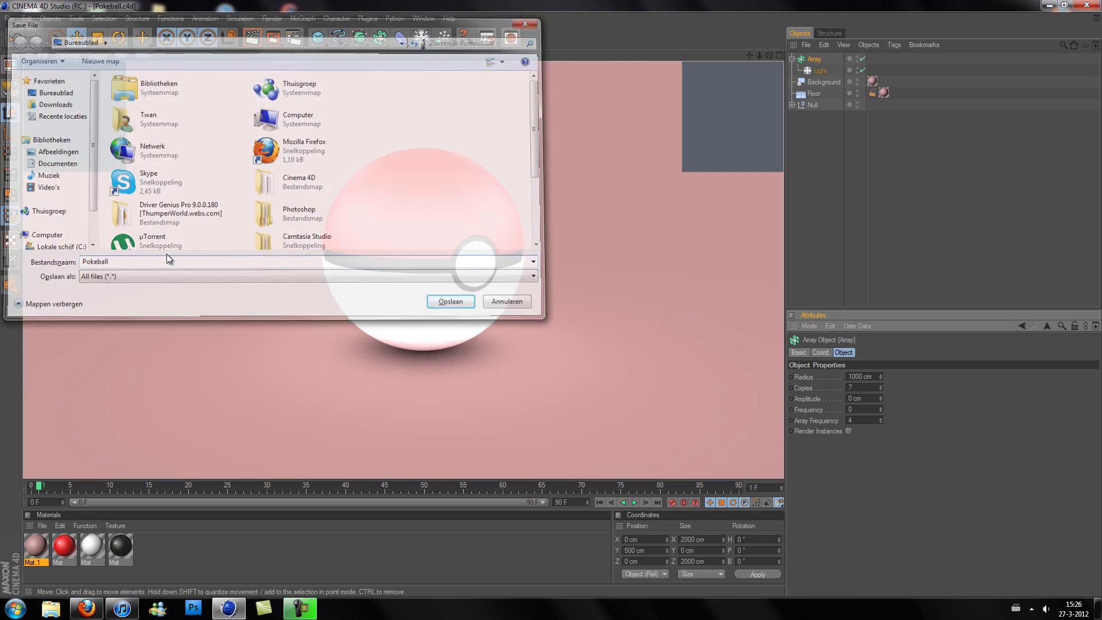
Create a new document and load the 3LightProductStudio.c4d preset from the Content Browser's _Studios folder
key("ctrl+n")
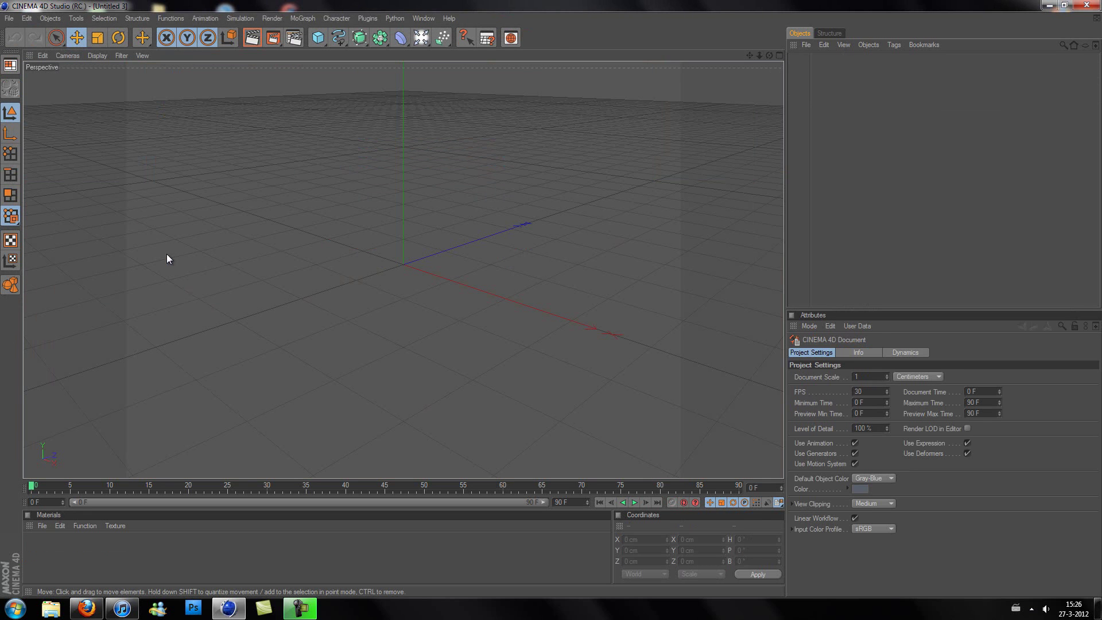
key("shift+F8")
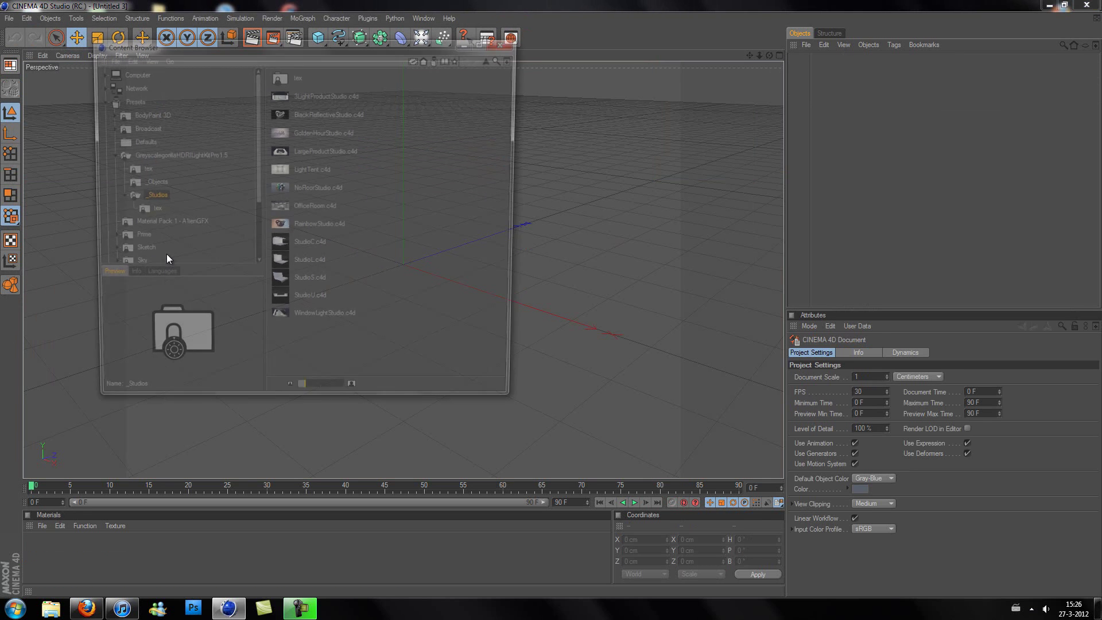
double_click(332, 93)
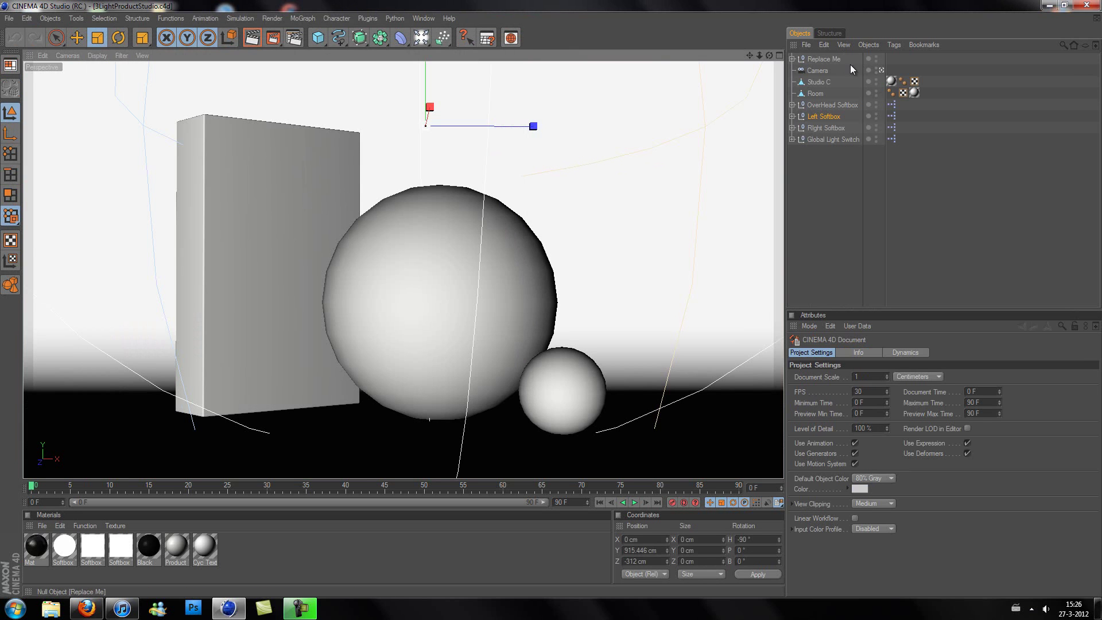
Delete the Replace Me, Studio C and Room objects from the product studio scene
left_click(824, 59)
left_click(820, 82, "ctrl")
left_click(818, 93, "ctrl")
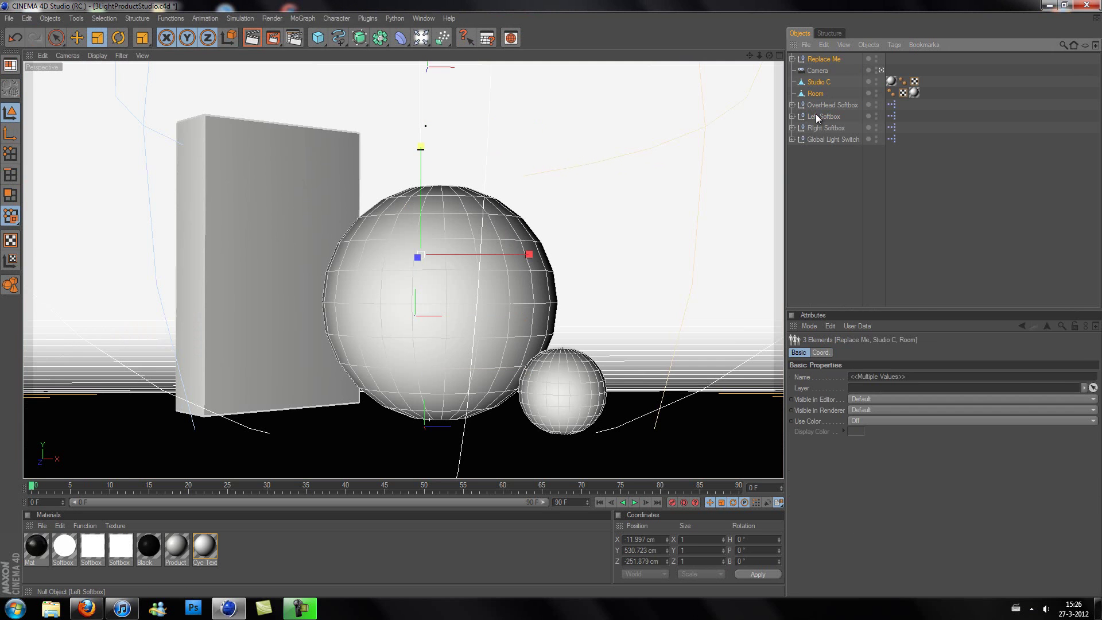
key("Delete")
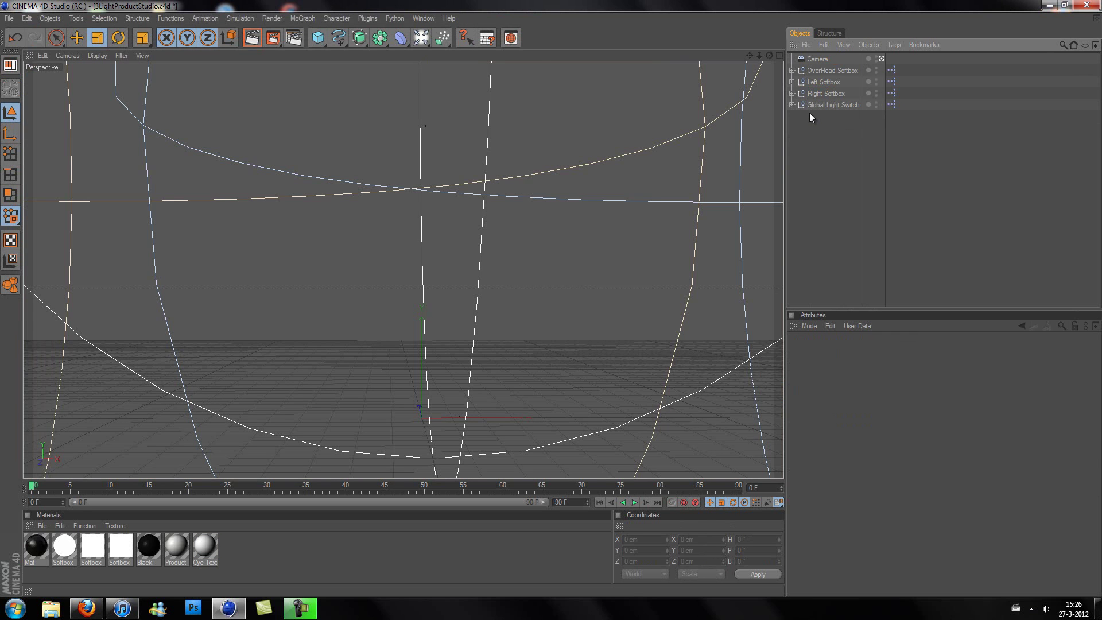
Merge the saved Pokeball scene into the product studio scene
key("ctrl+o")
type("poik")
key("BackSpace")
key("BackSpace")
key("Down")
key("Return")
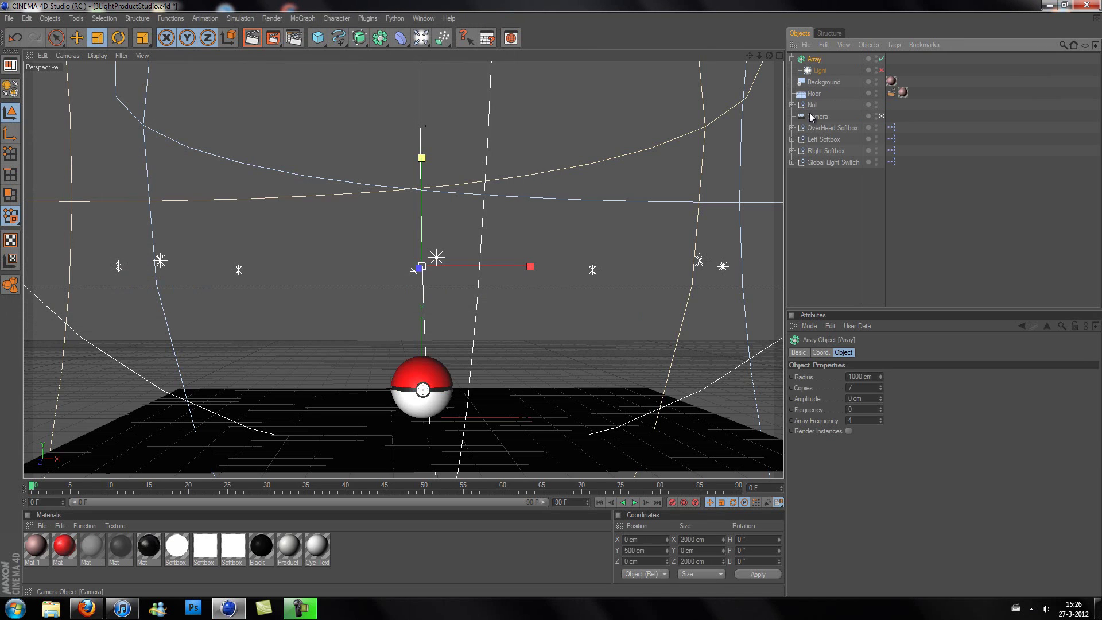
Rotate the Poké Ball null group to about H -5.8°, P -32.1° and B -3.1° so the ball is tilted
left_click_drag(759, 56, 563, 303)
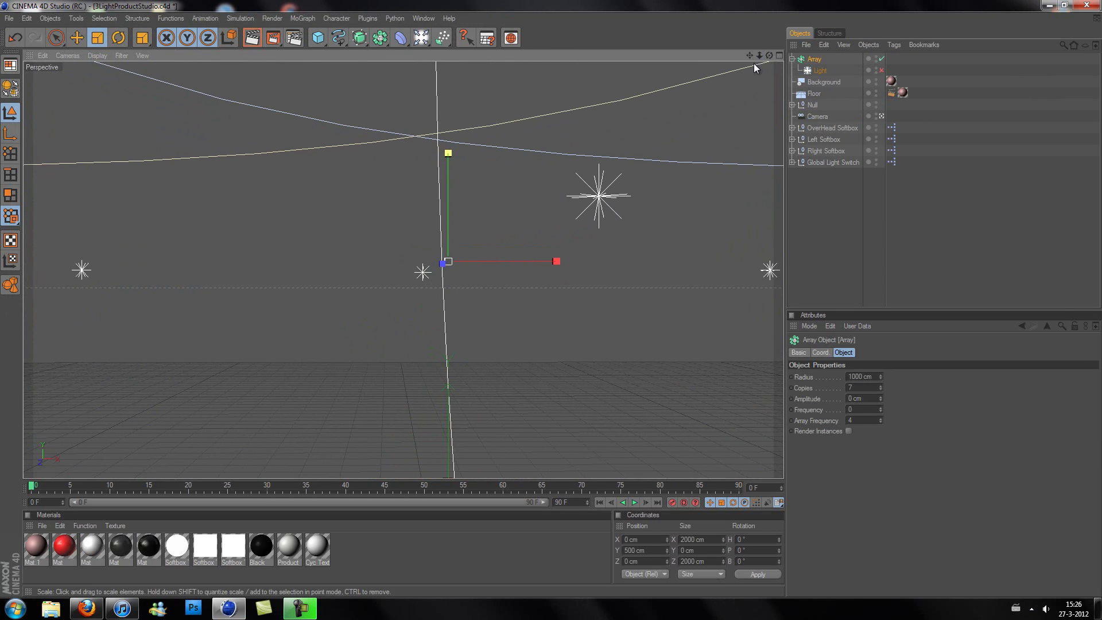
left_click_drag(759, 56, 554, 300)
left_click_drag(760, 56, 553, 297)
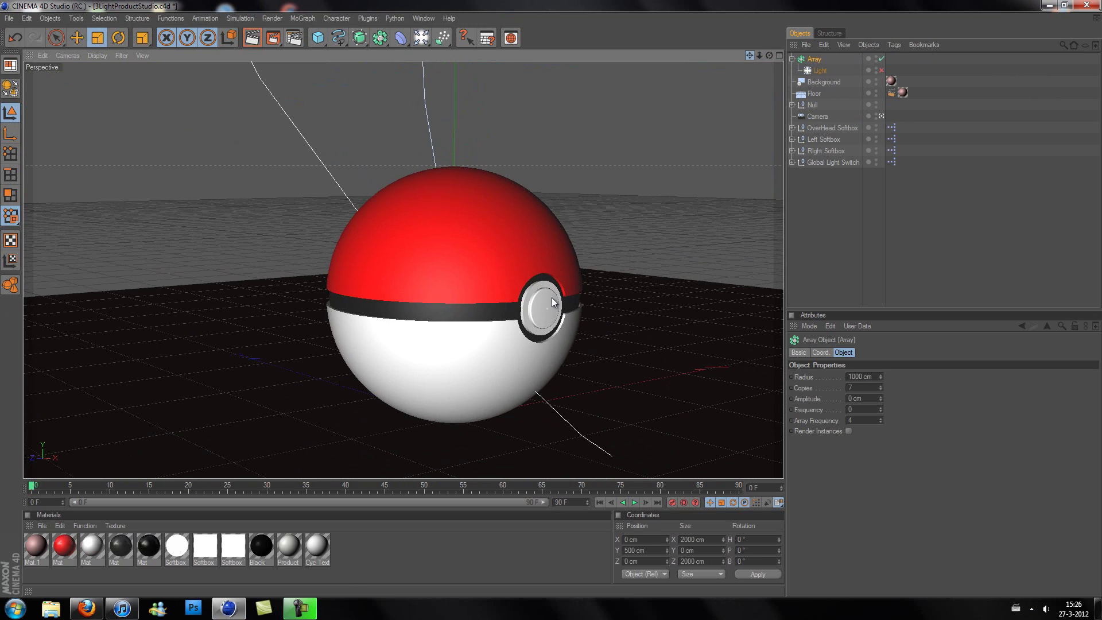
left_click_drag(760, 56, 552, 305)
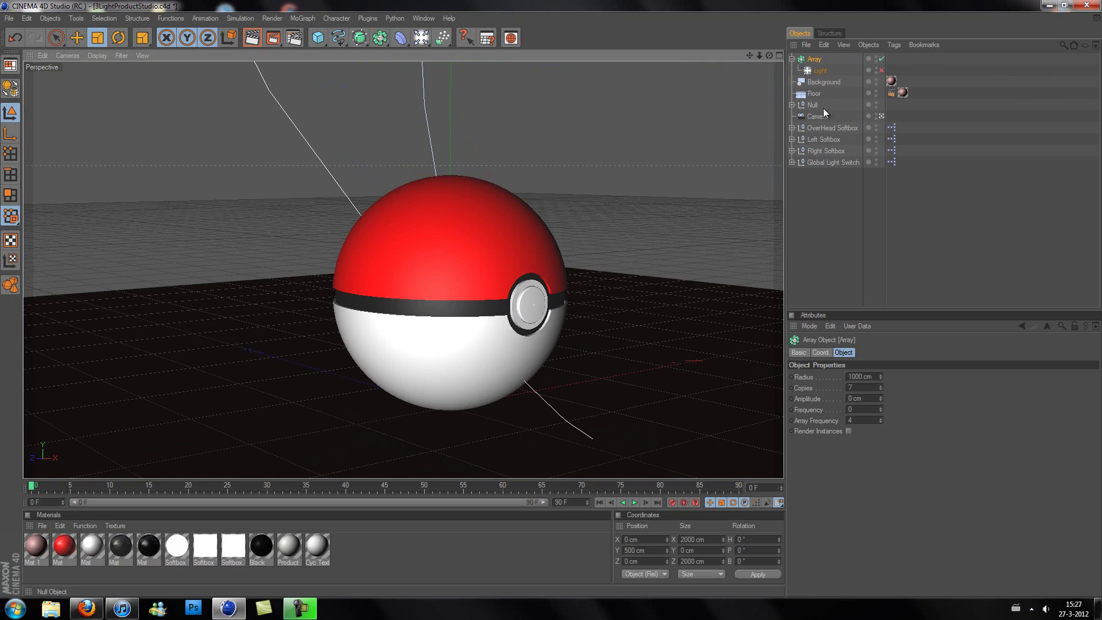
left_click(812, 105)
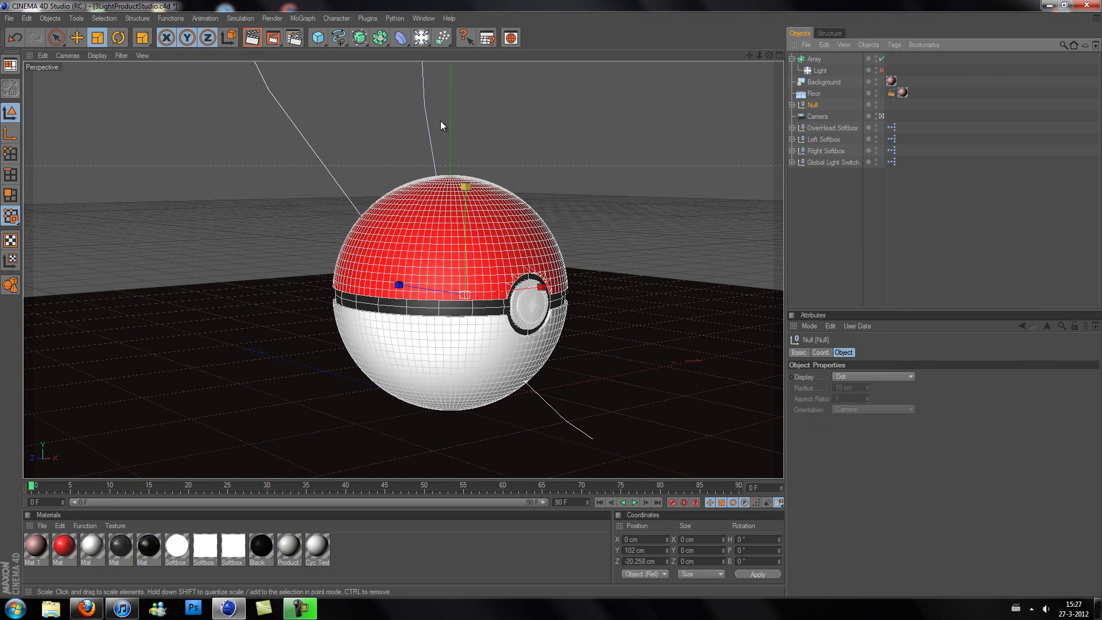
left_click(118, 38)
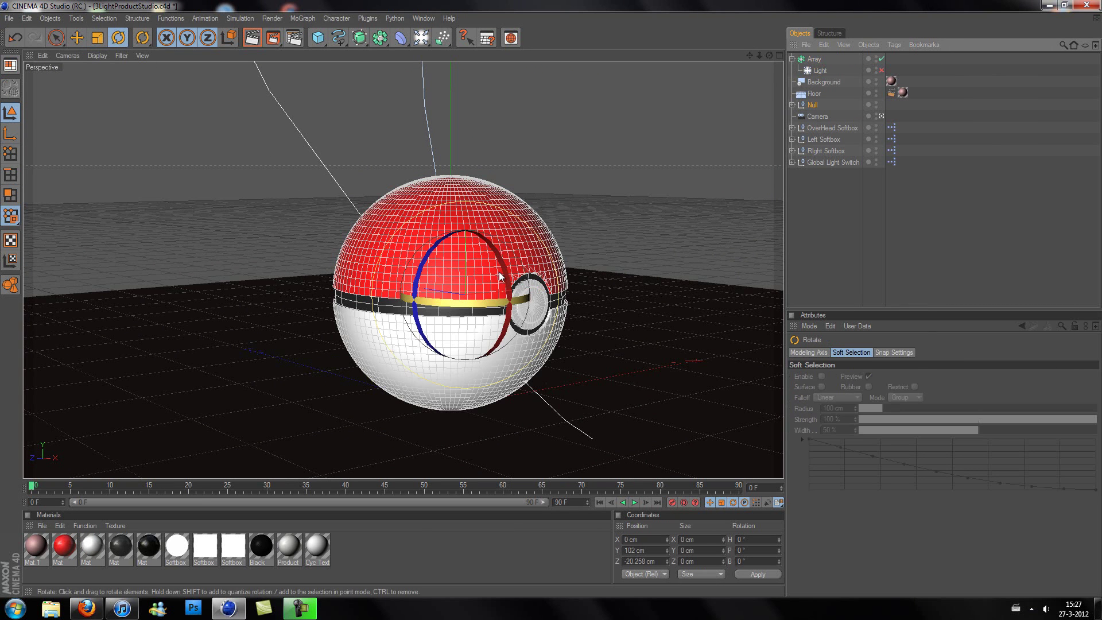
left_click_drag(504, 274, 550, 299)
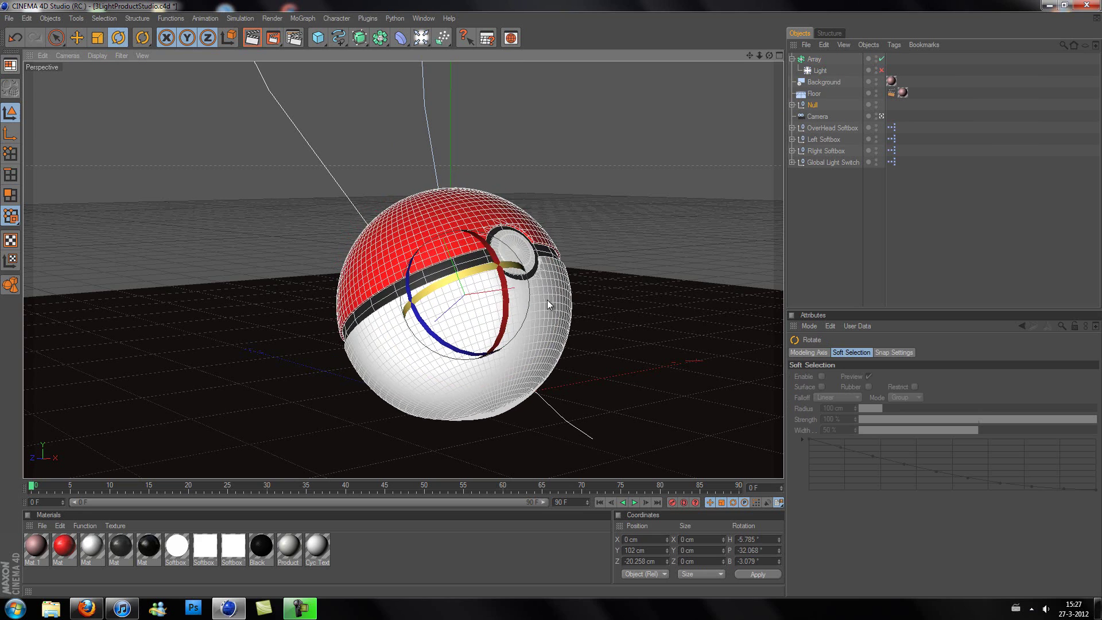
Expand the Poké Ball group and move the inner button Cylinder.1 outward to a Z position of about -33.7 cm
left_click(820, 116)
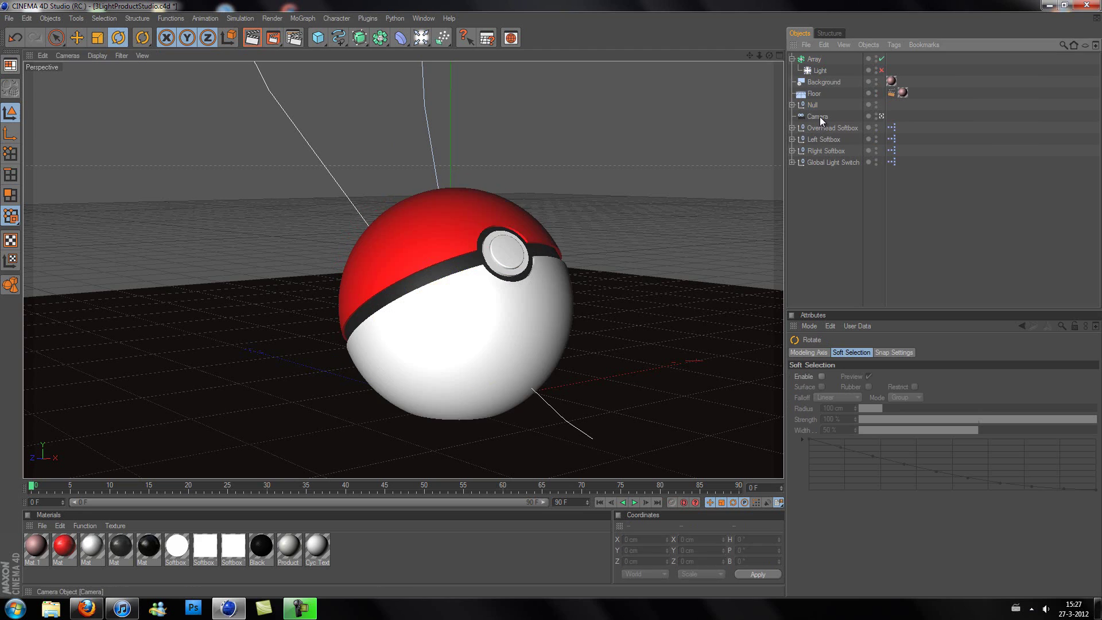
left_click(793, 106)
left_click(824, 117)
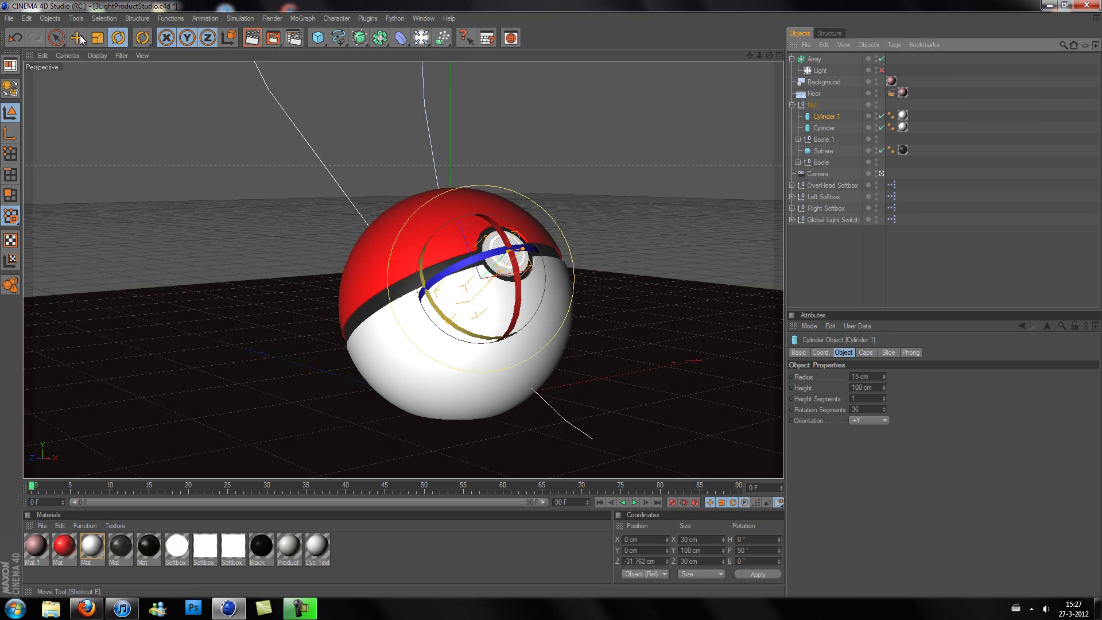
key("e")
left_click_drag(520, 236, 552, 298)
left_click(824, 263)
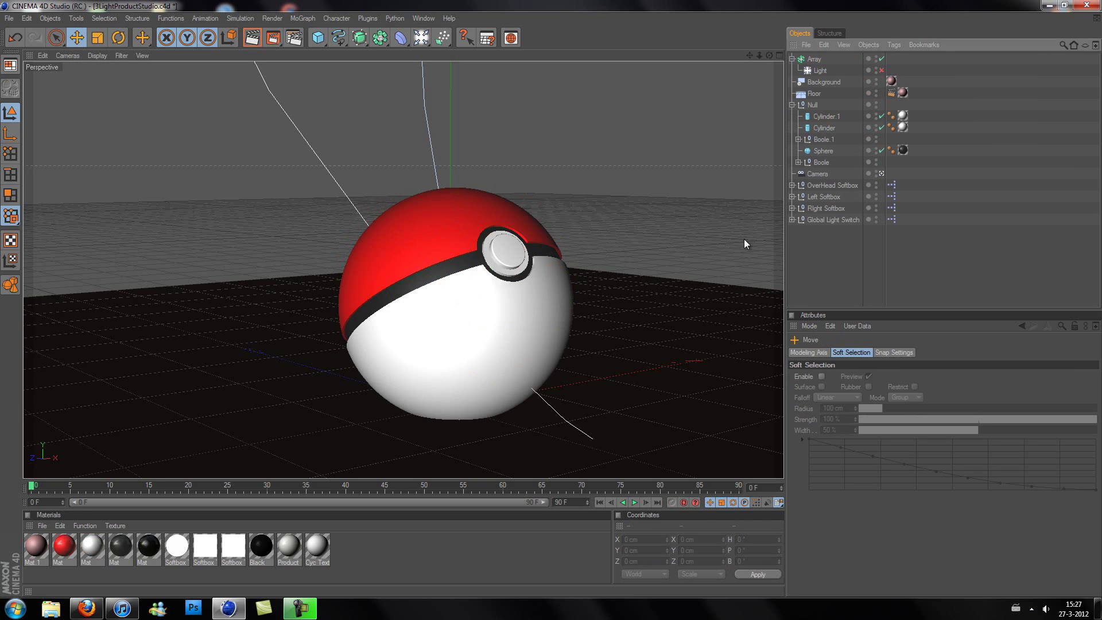
Fine-tune the two button cylinders' protrusion, placing Cylinder.1 at a Z position of about -34.4 cm, then deselect
left_click(826, 128)
left_click(833, 116)
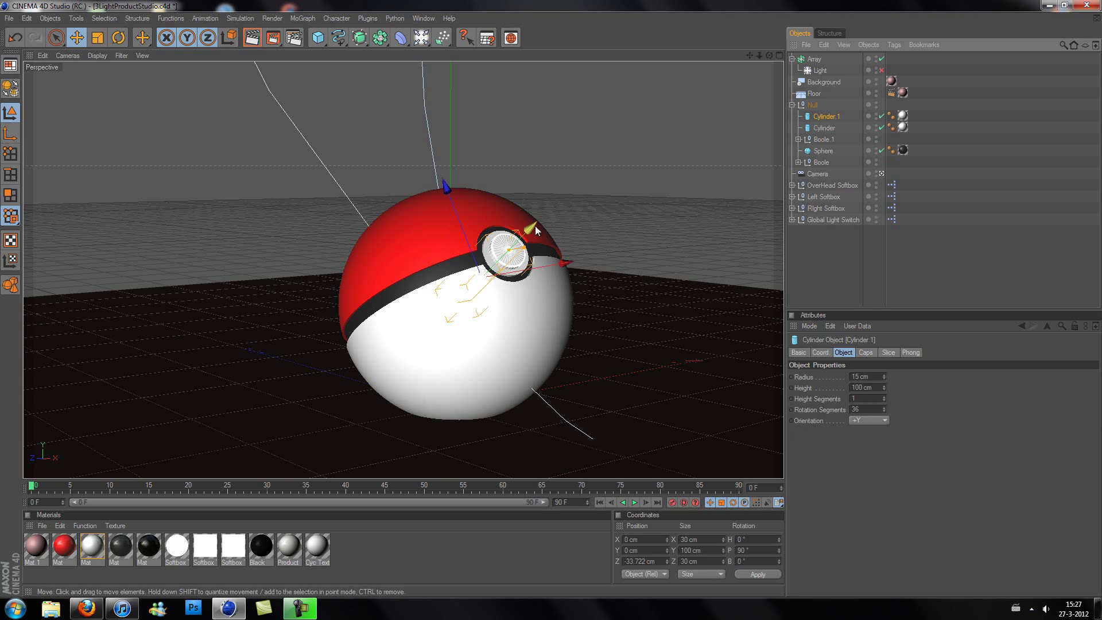
left_click(832, 127)
left_click_drag(527, 235, 534, 232)
left_click(822, 116)
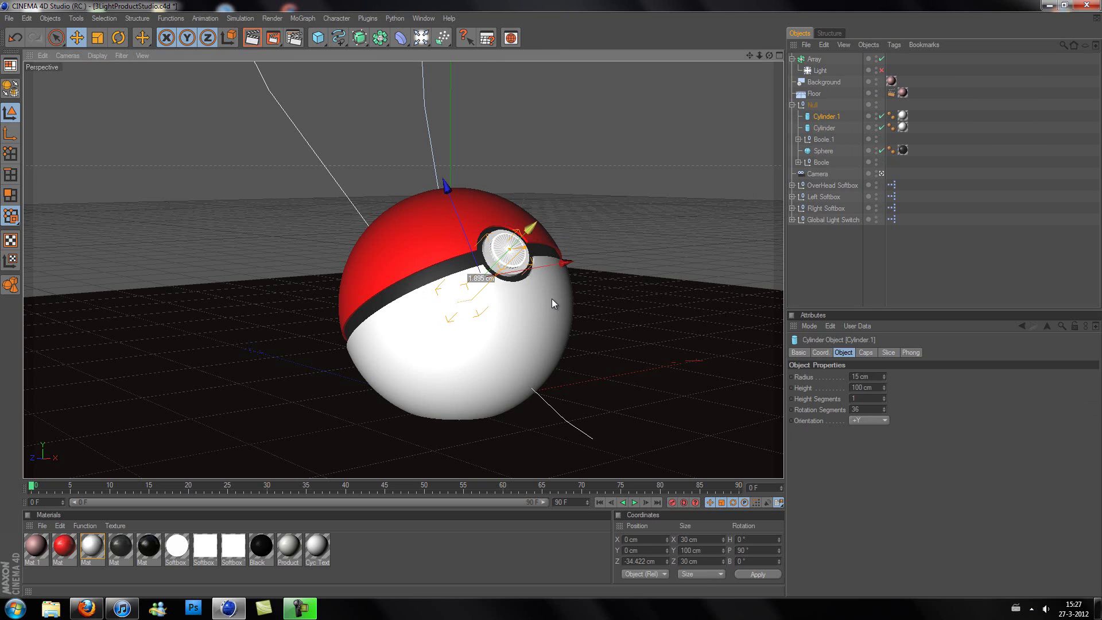
left_click(798, 253)
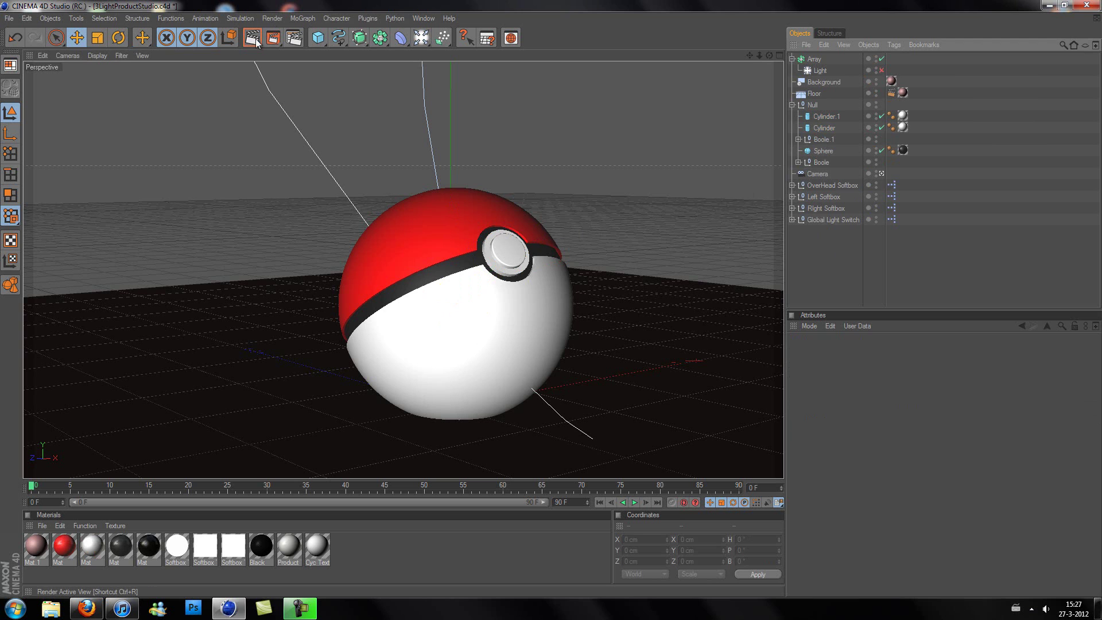
Add the Ambient Occlusion, Color Correction and Depth of Field effects to the render settings
left_click(292, 39)
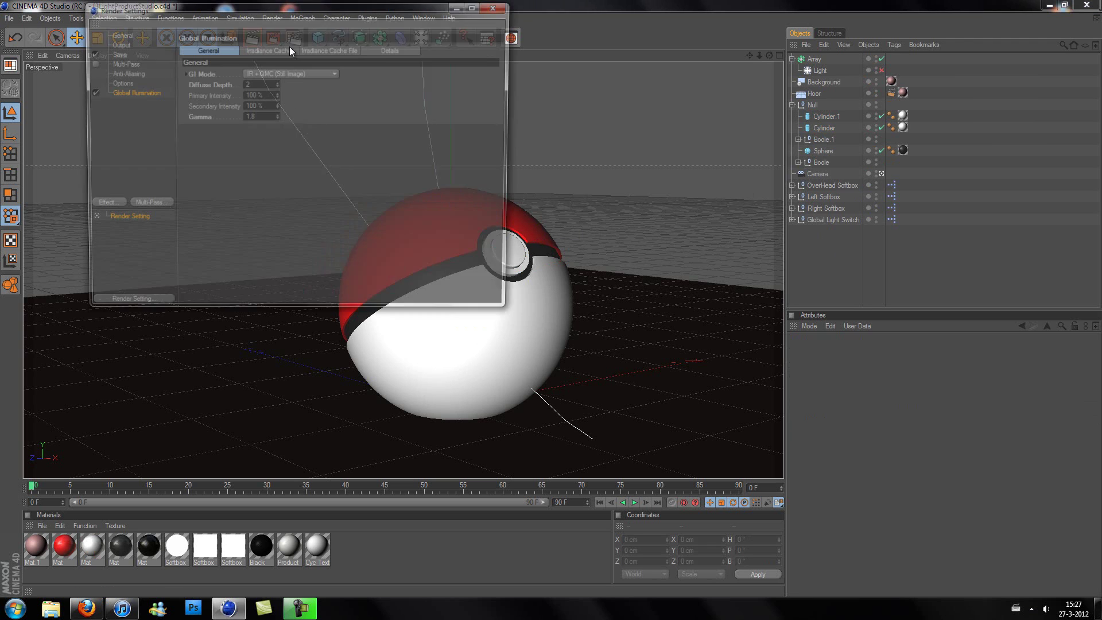
left_click(113, 207)
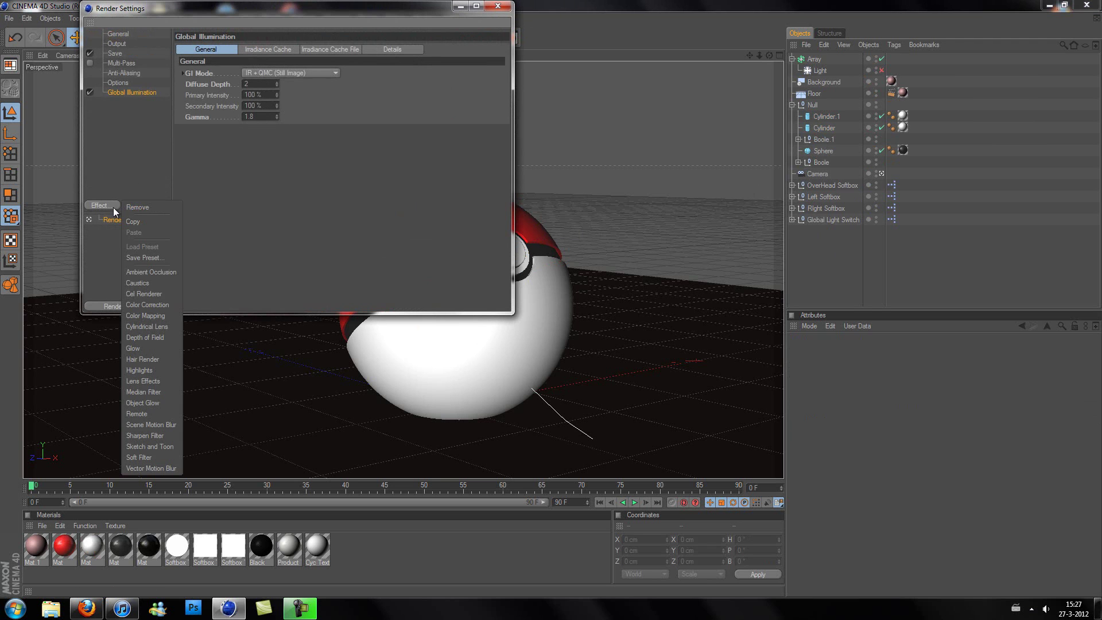
left_click(153, 272)
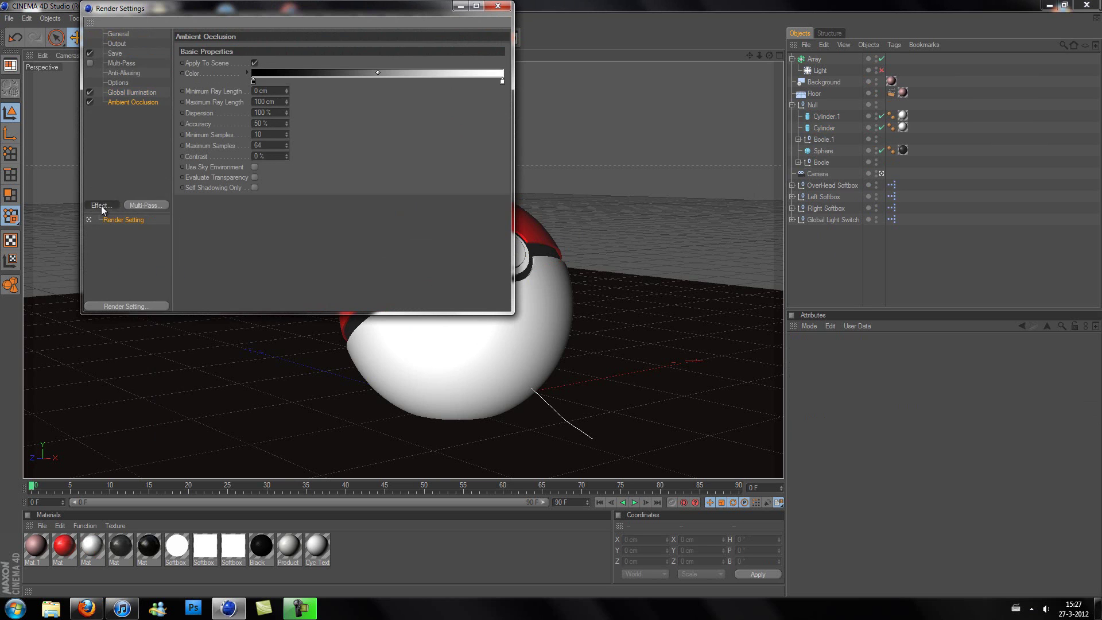
left_click(101, 207)
left_click(147, 294)
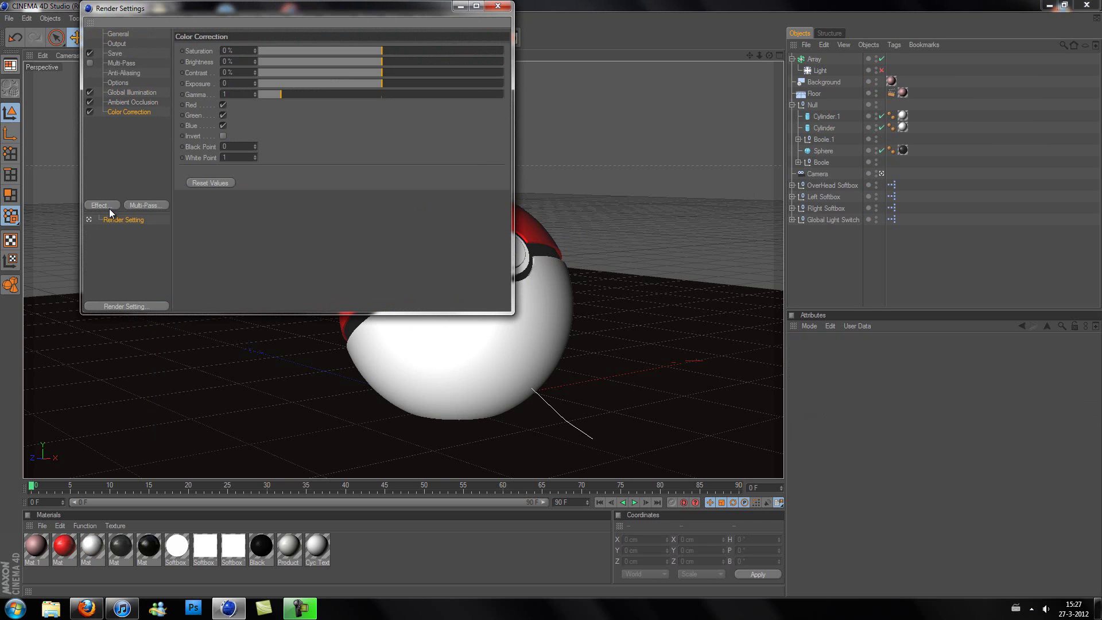
left_click(110, 208)
left_click(163, 316)
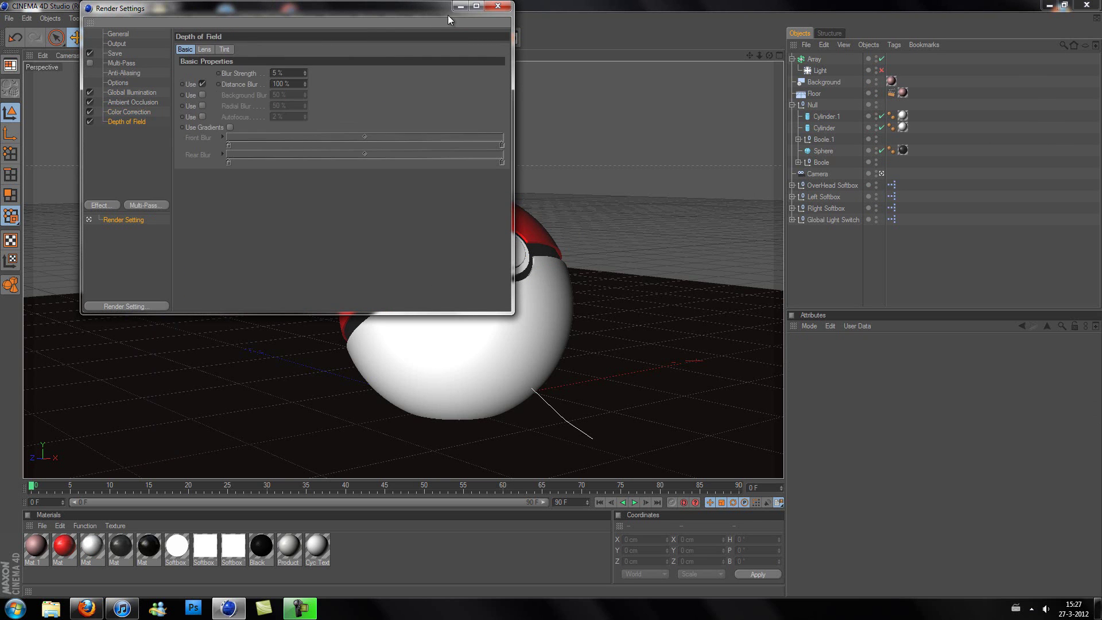
left_click(497, 6)
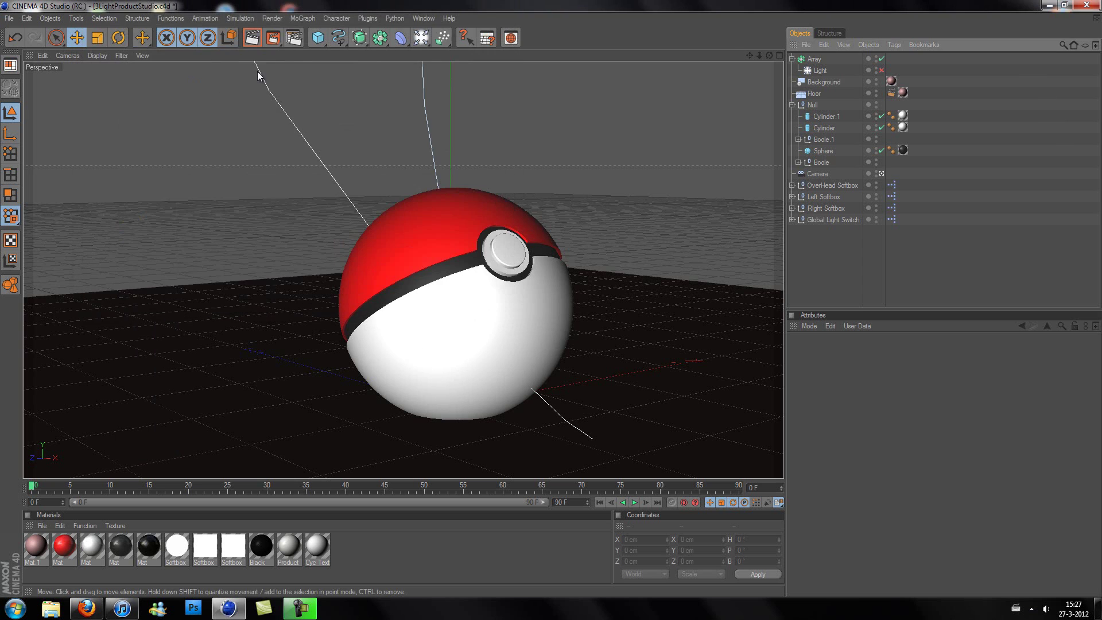
Set the render output width to 1920 pixels with the aspect ratio locked
left_click(294, 37)
left_click(118, 53)
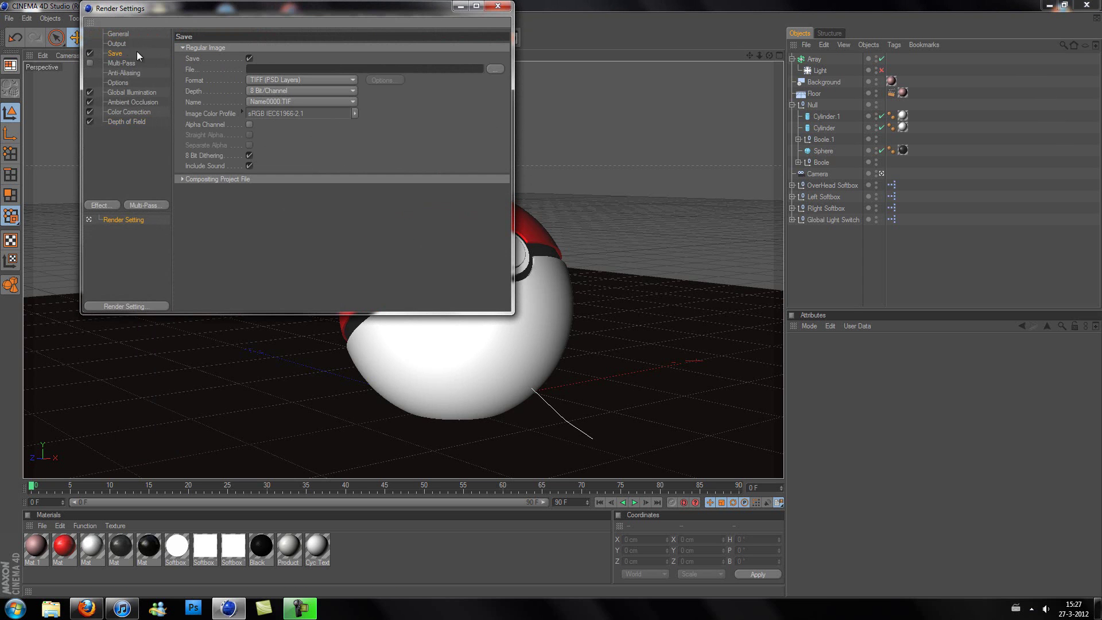
left_click(124, 43)
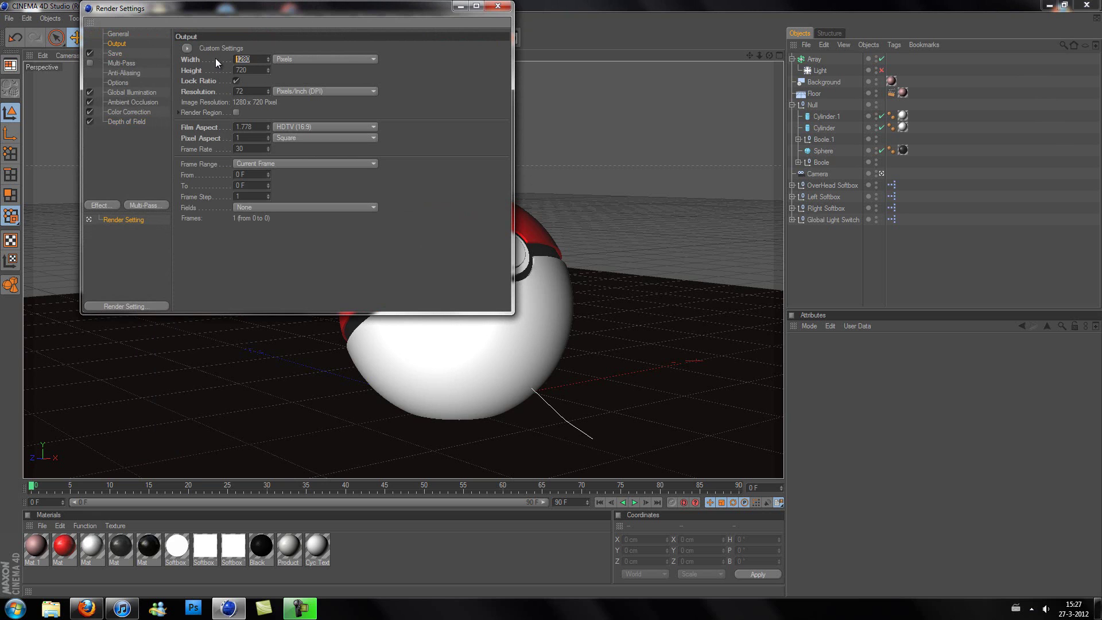
type("1920")
key("Tab")
Set the render's save file to Pokeball Render on the desktop and render the scene to the Picture Viewer
left_click(117, 54)
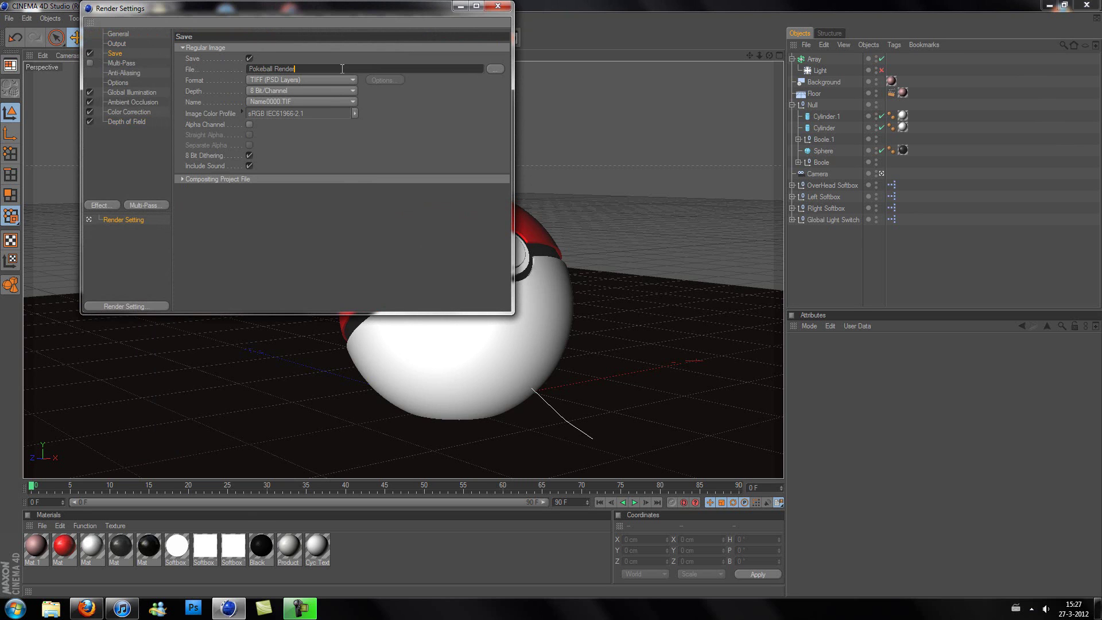
left_click(496, 69)
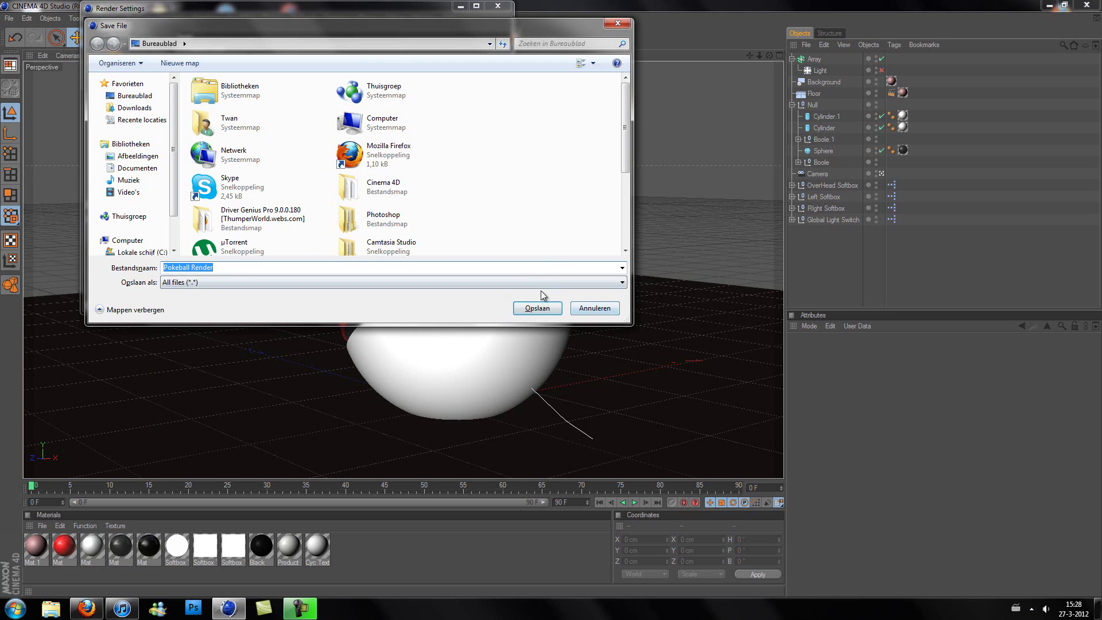
left_click(537, 308)
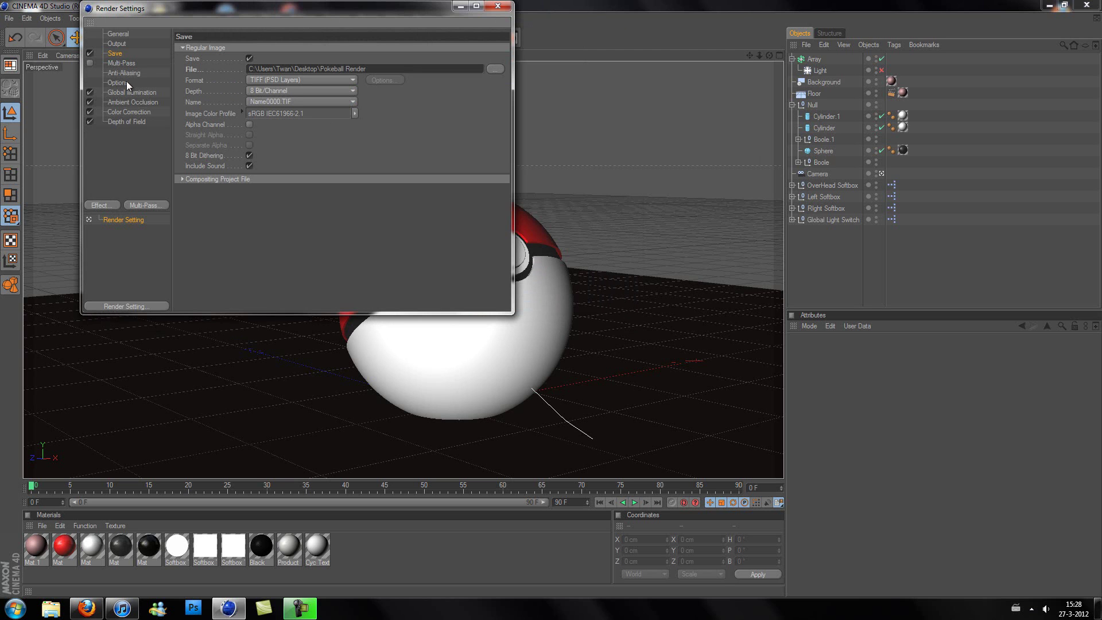
left_click(499, 6)
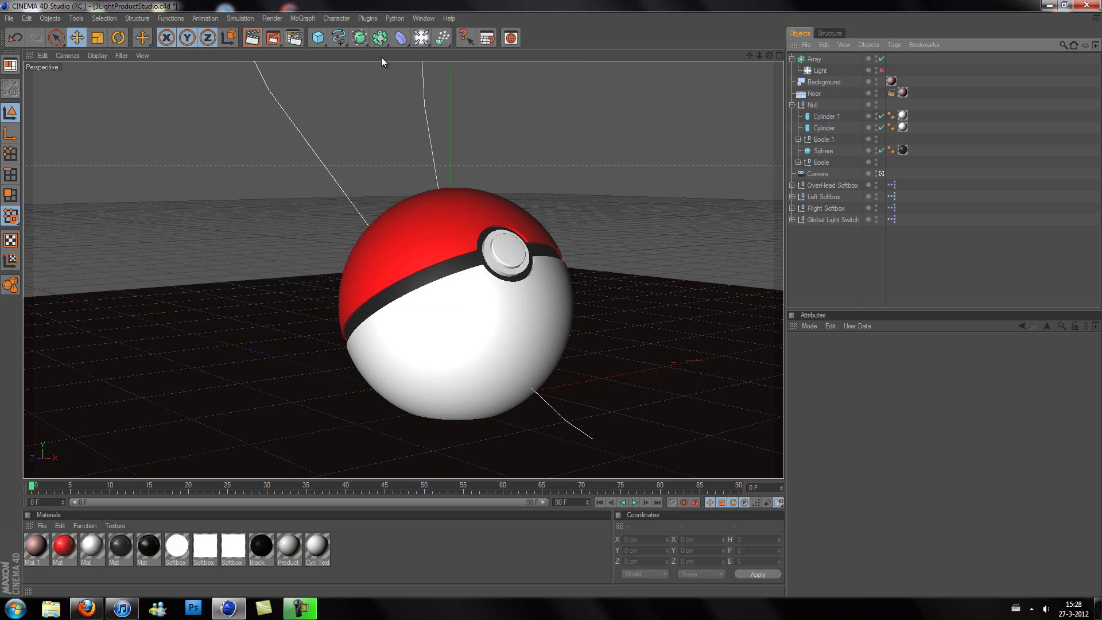
left_click(272, 40)
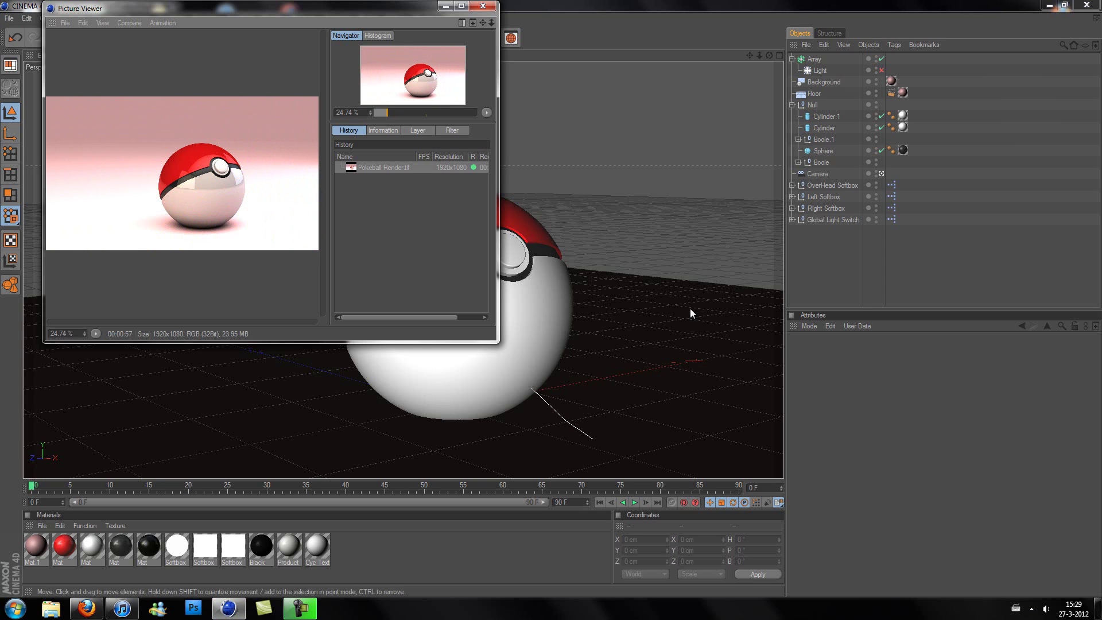
Open the saved Pokeball Render image from the desktop in Windows Photo Viewer and inspect the ball at actual size
left_click(1098, 609)
left_click(50, 159)
double_click(50, 159)
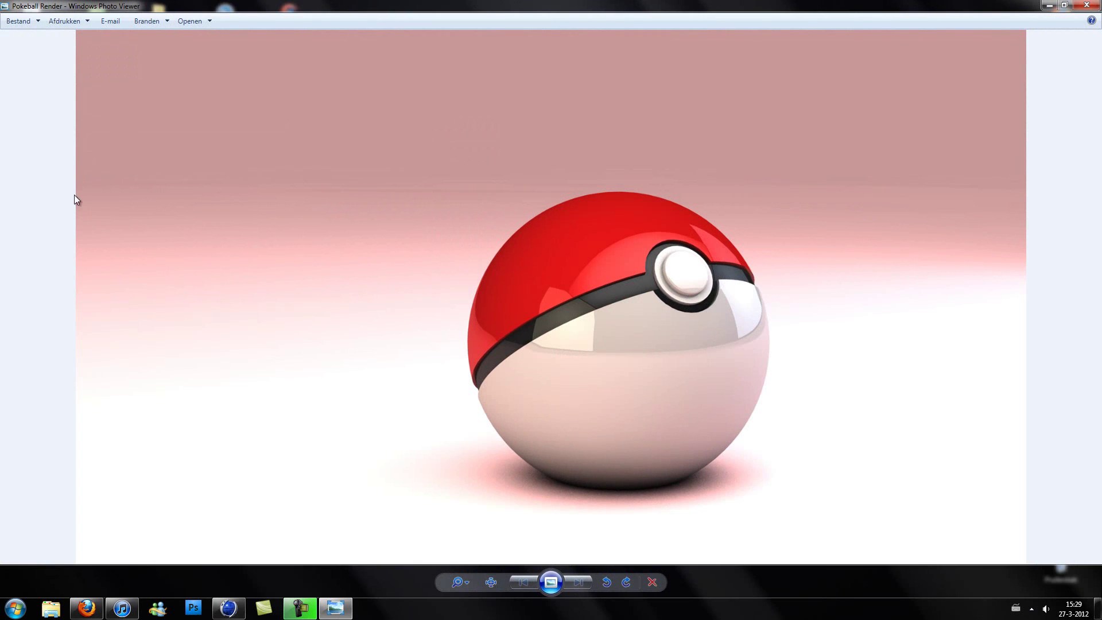
left_click(492, 582)
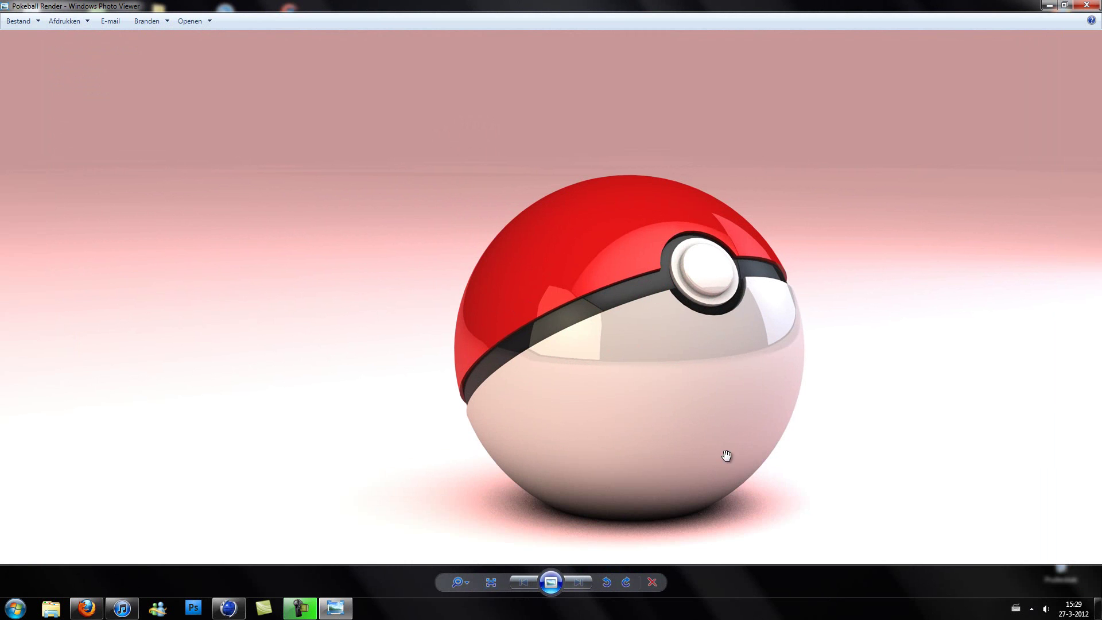
left_click_drag(730, 381, 660, 311)
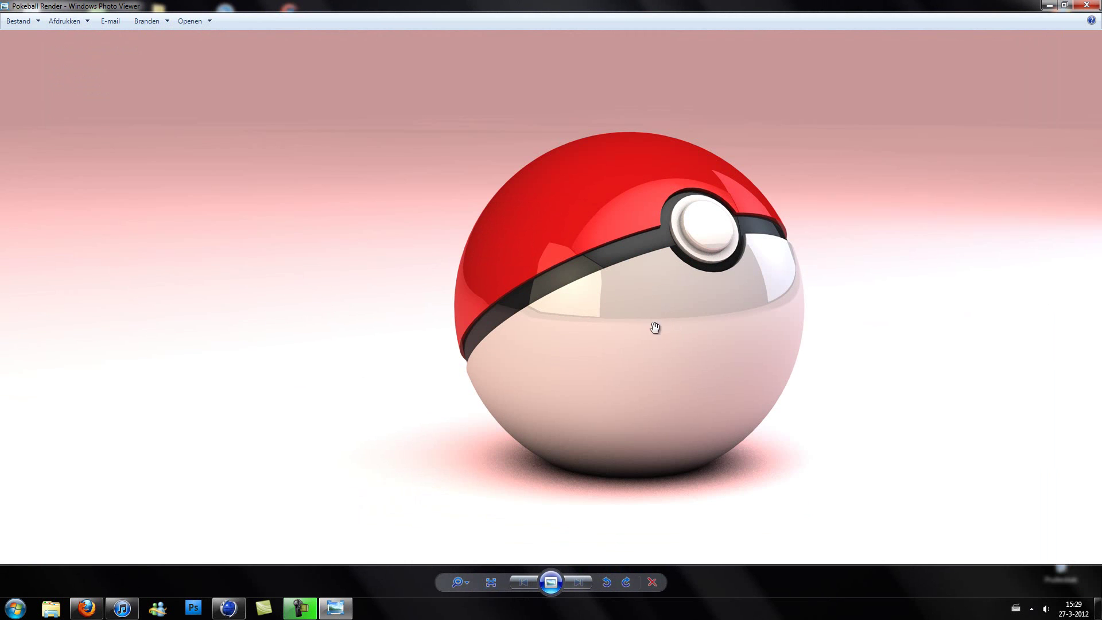